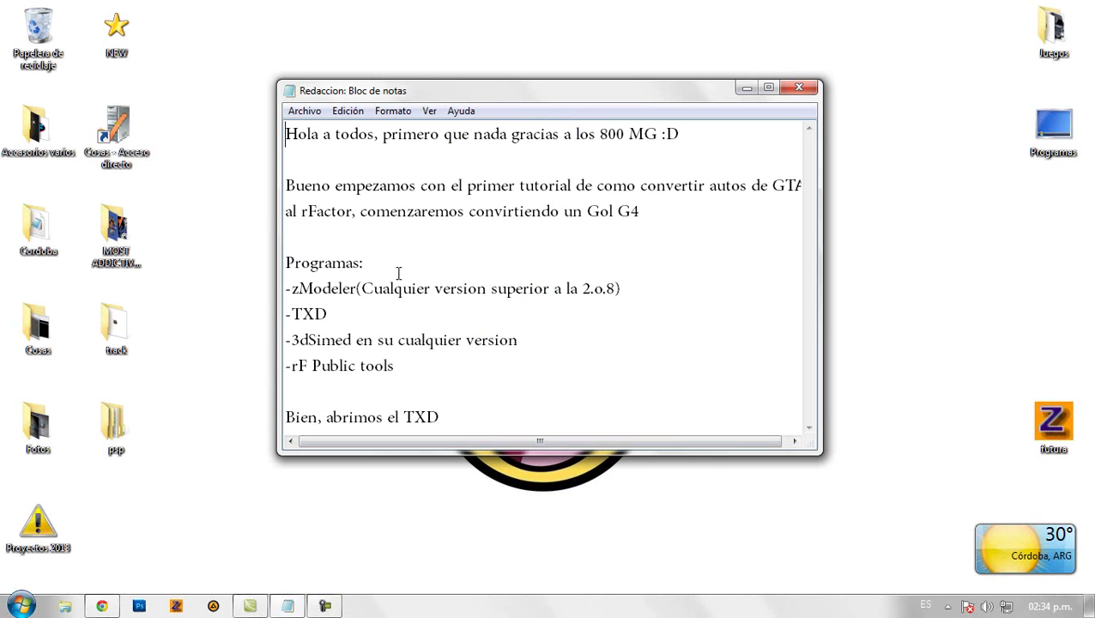
- Read through the list of required programs and the instruction to open TXD in the Redaccion notes
{"action": "left_click_drag", "start_coordinate": [293, 288], "coordinate": [356, 288]}
{"action": "left_click_drag", "start_coordinate": [292, 314], "coordinate": [351, 340]}
{"action": "left_click_drag", "start_coordinate": [293, 366], "coordinate": [397, 366]}
{"action": "left_click", "coordinate": [390, 408]}
{"action": "left_click_drag", "start_coordinate": [288, 416], "coordinate": [429, 418]}
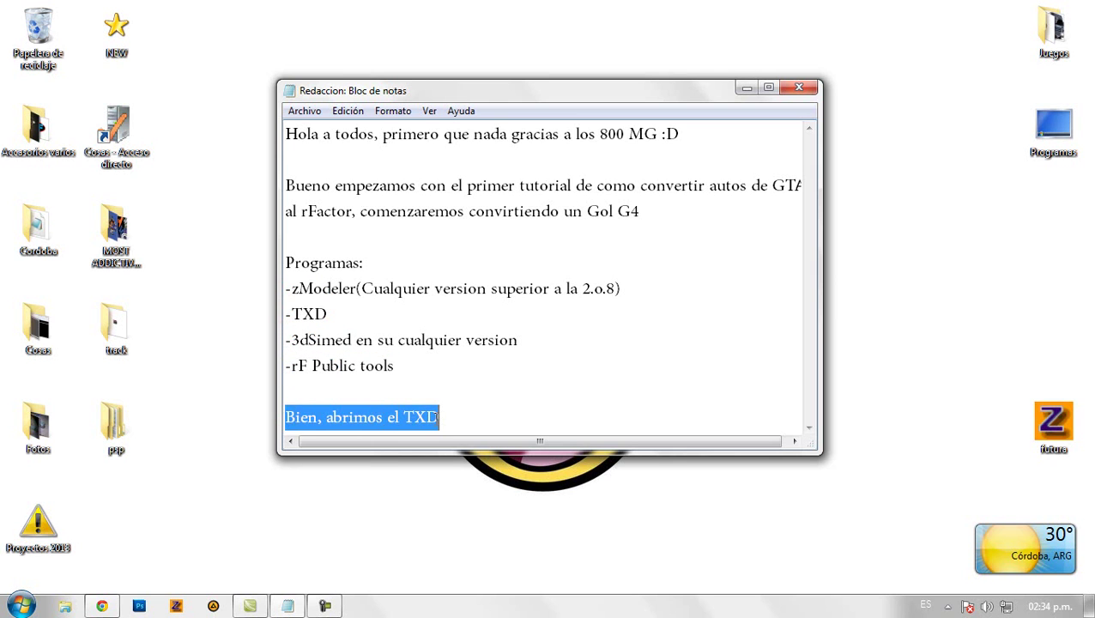
{"action": "left_click", "coordinate": [432, 418]}
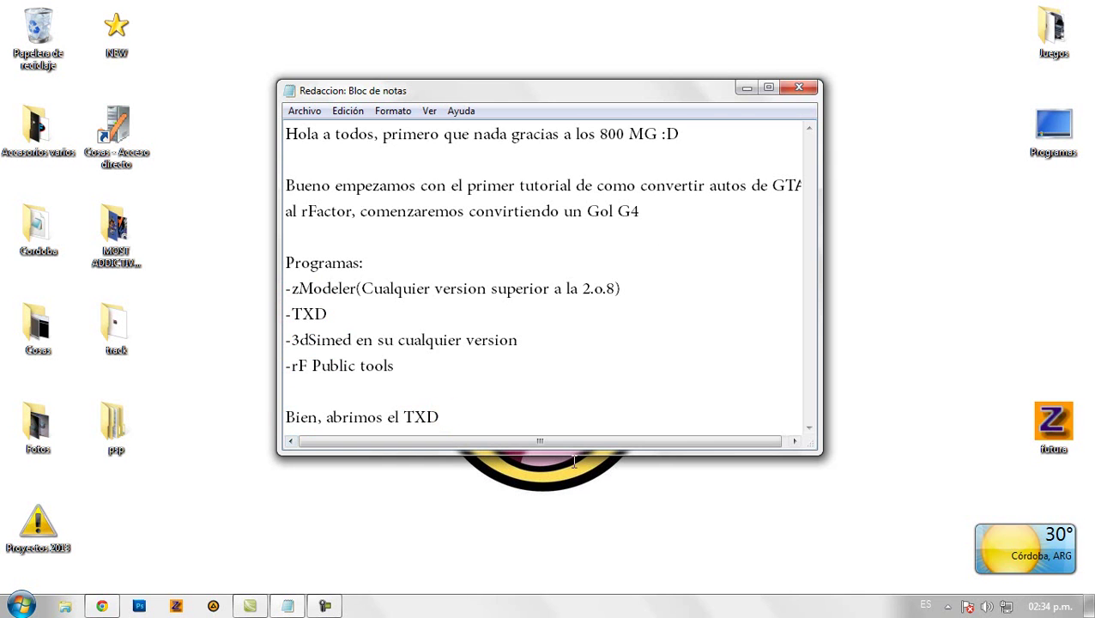
- Launch TXD Workshop and select comet.txd from the Gol G4 folder as the file to open
{"action": "left_click", "coordinate": [741, 91]}
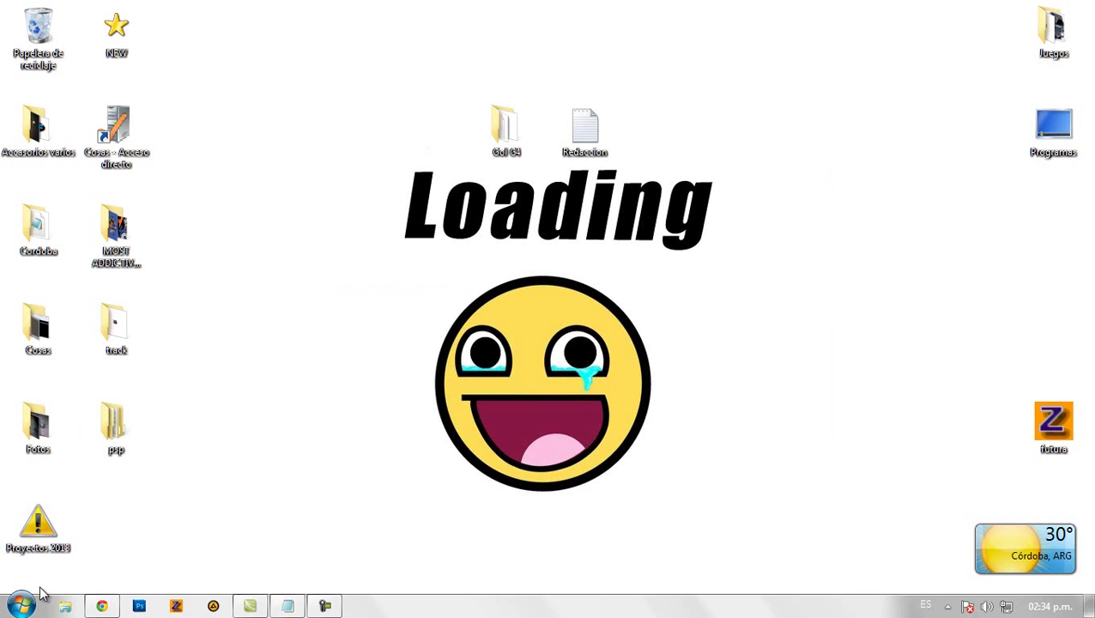
{"action": "left_click", "coordinate": [21, 605]}
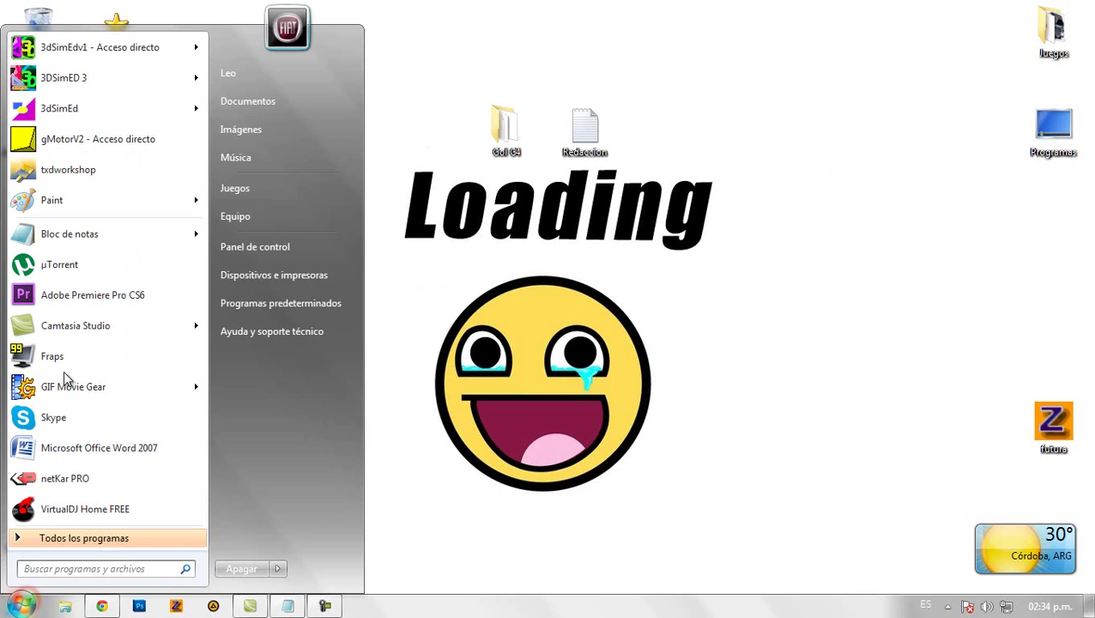
{"action": "left_click", "coordinate": [92, 171]}
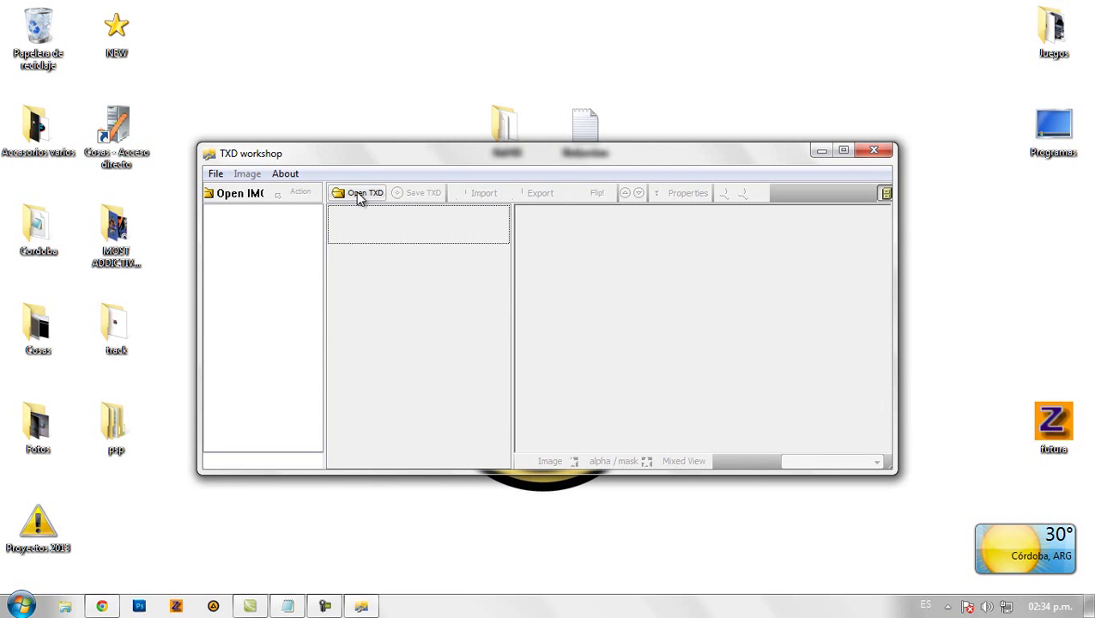
{"action": "left_click", "coordinate": [361, 194]}
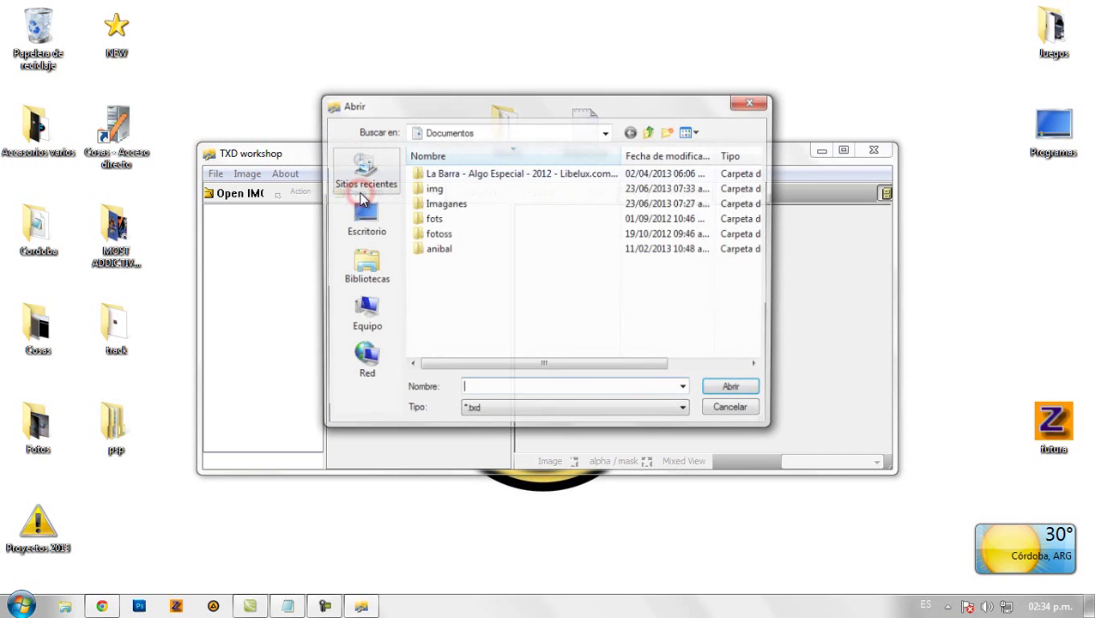
{"action": "left_click", "coordinate": [439, 131]}
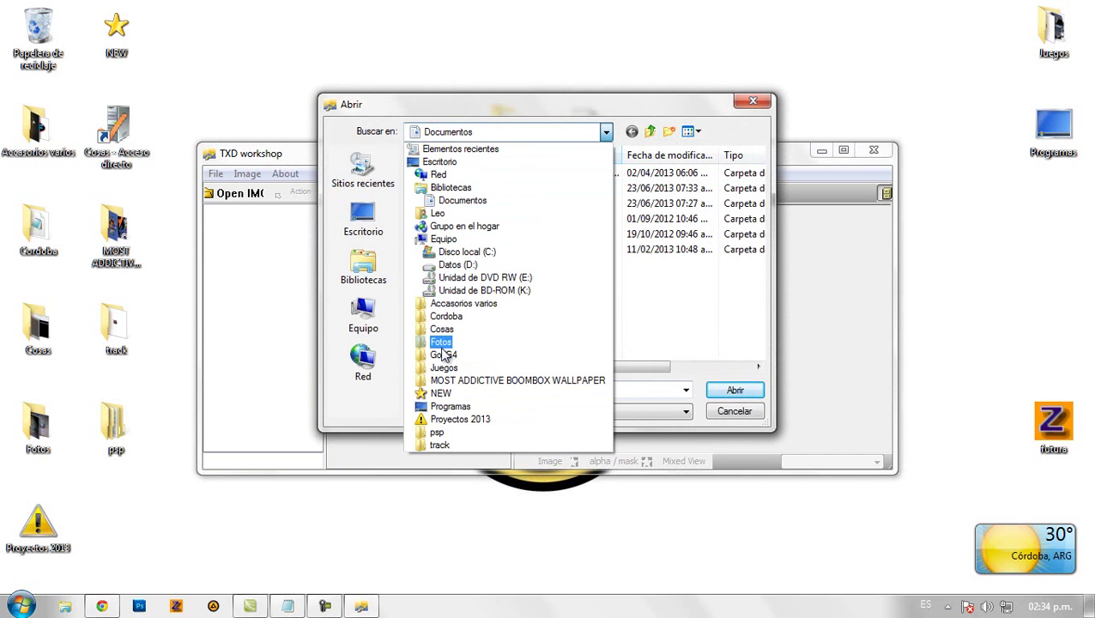
{"action": "left_click", "coordinate": [443, 354]}
{"action": "left_click", "coordinate": [444, 174]}
- Switch to the Redaccion notes in Notepad and add the paragraph "Buscamos la carpeta del auto y abrimos el archivo .txd"
{"action": "left_click", "coordinate": [290, 604]}
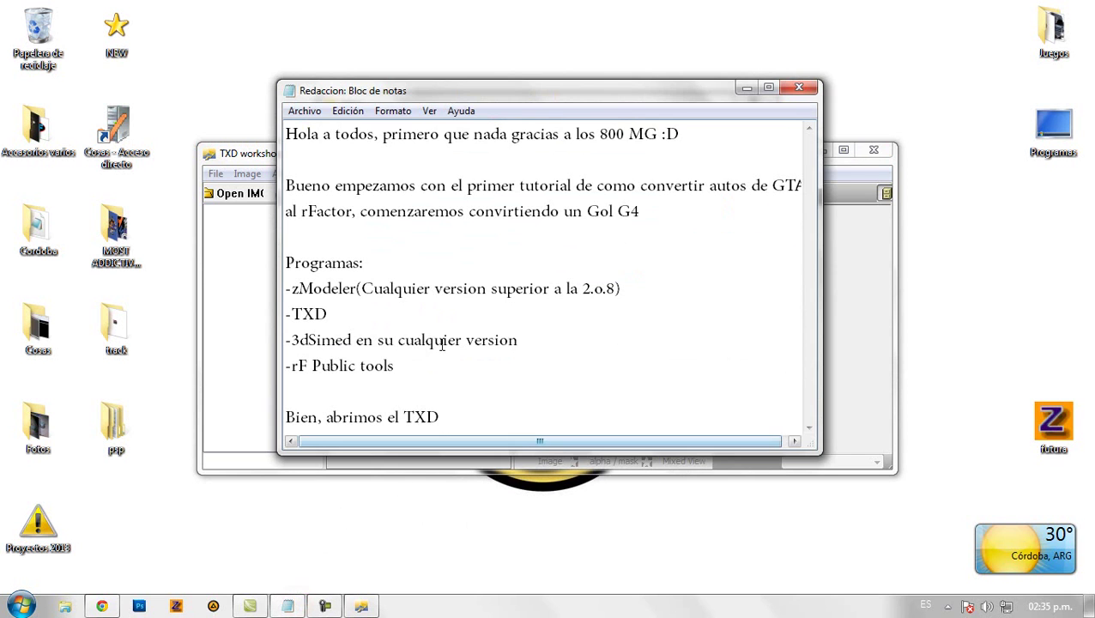
{"action": "key", "text": "Return"}
{"action": "key", "text": "Return"}
{"action": "type", "text": "Bus"}
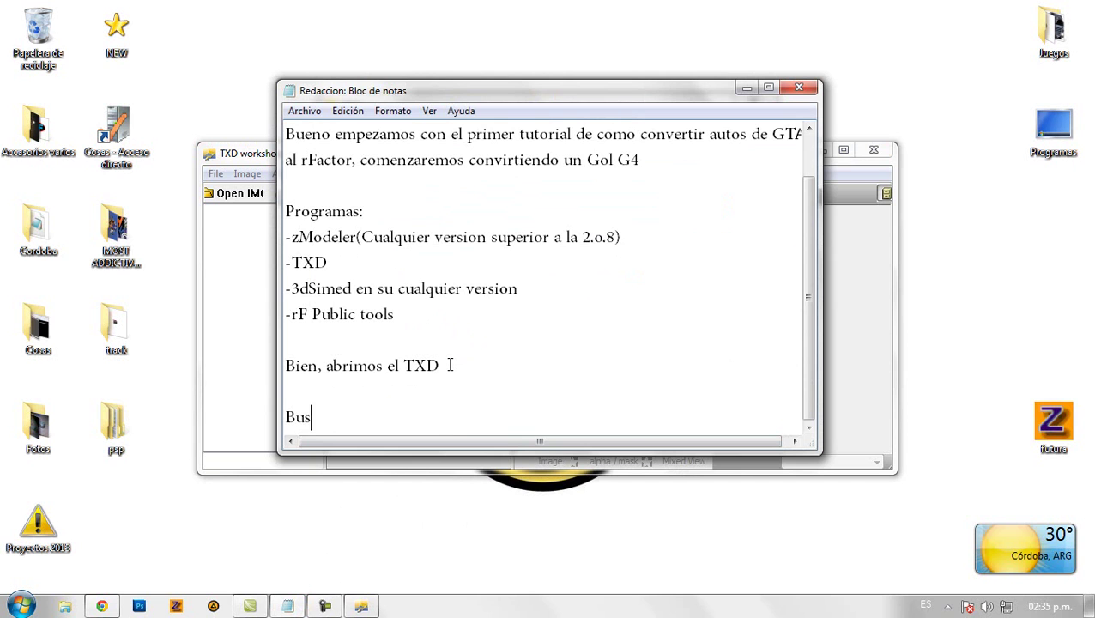
{"action": "type", "text": "camos la carpeta del auto"}
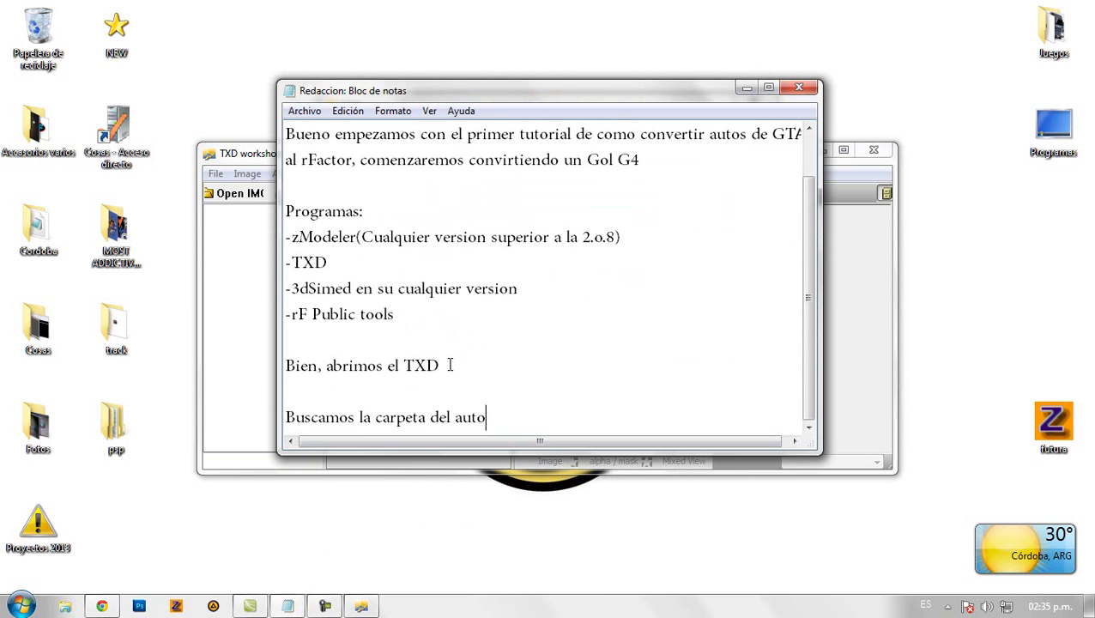
{"action": "type", "text": " y abrimos el archivo .txd"}
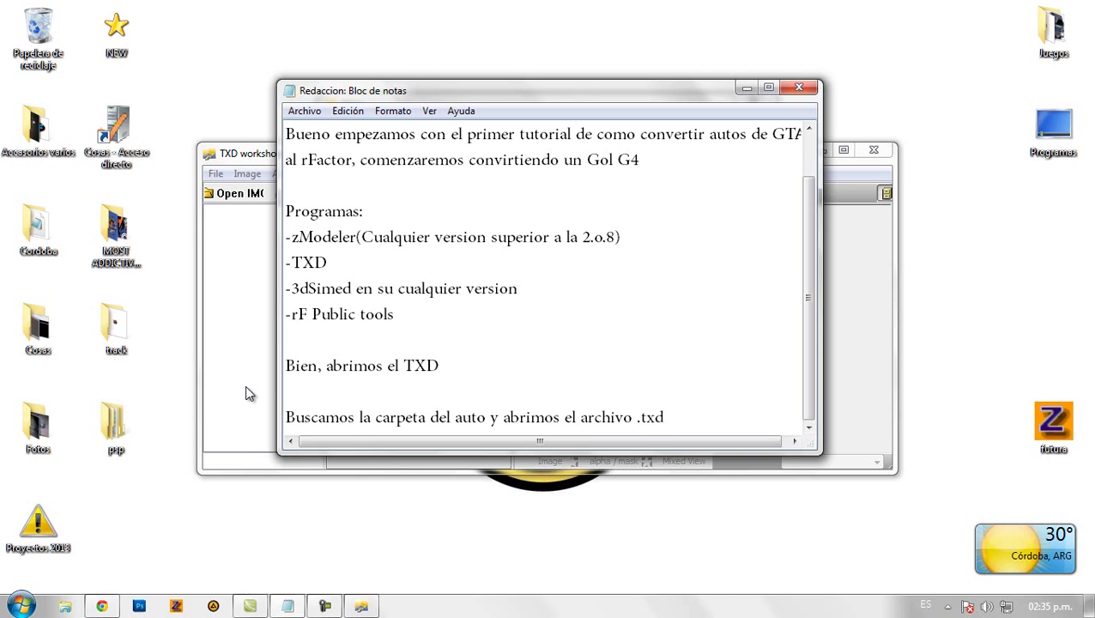
- Return to TXD Workshop and open the comet.txd texture file
{"action": "left_click", "coordinate": [245, 386]}
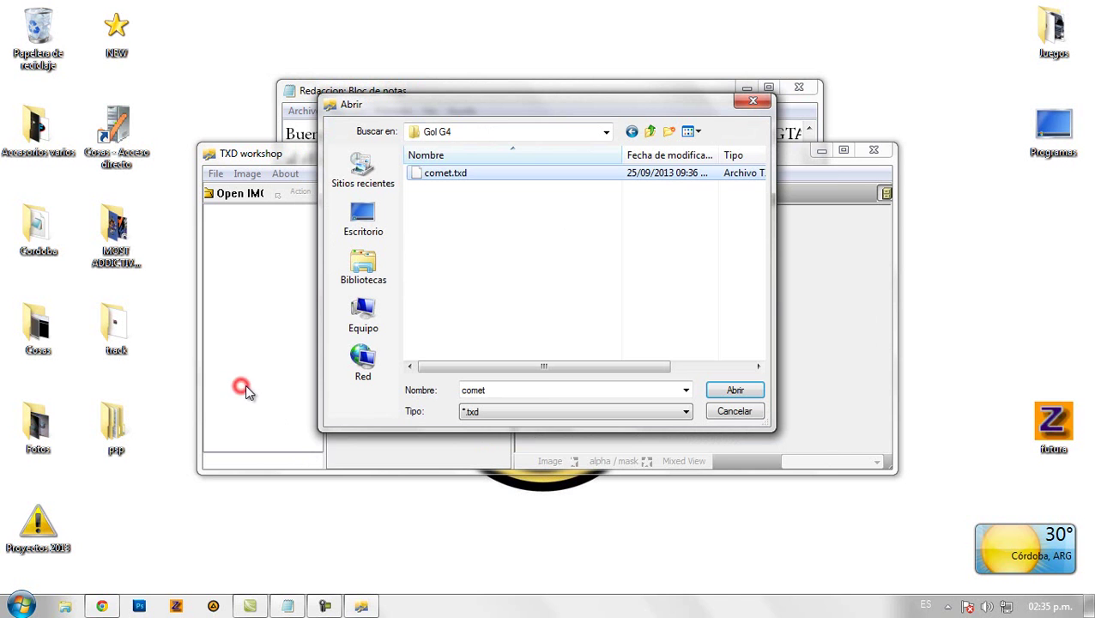
{"action": "left_click", "coordinate": [440, 176]}
{"action": "left_click", "coordinate": [721, 393]}
{"action": "left_click", "coordinate": [727, 394]}
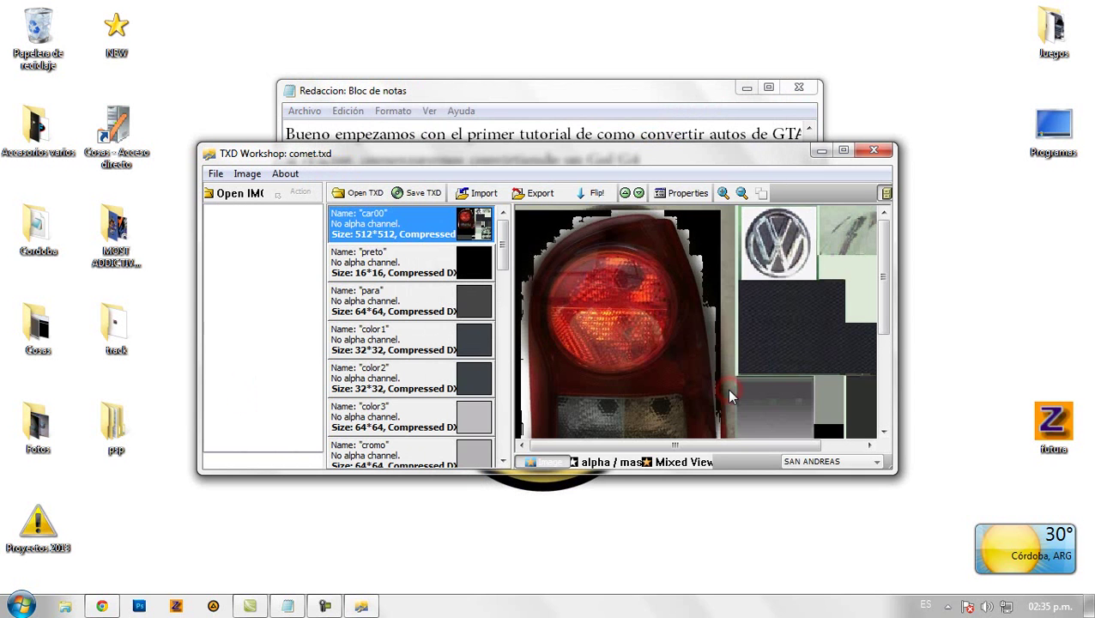
{"action": "mouse_move", "coordinate": [505, 251]}
{"action": "left_mouse_down"}
{"action": "mouse_move", "coordinate": [503, 438]}
{"action": "mouse_move", "coordinate": [505, 251]}
{"action": "left_mouse_up"}
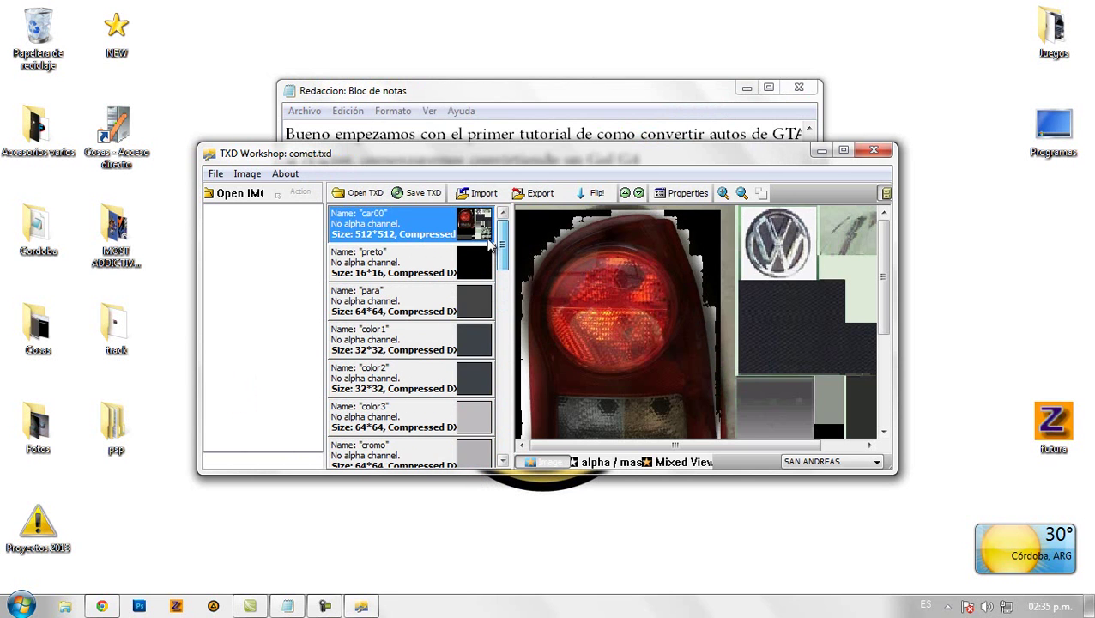
- Switch to the Redaccion notes in Notepad and add a new paragraph reading: Ahora vamos a export y ponemos "all"
{"action": "left_click", "coordinate": [517, 97]}
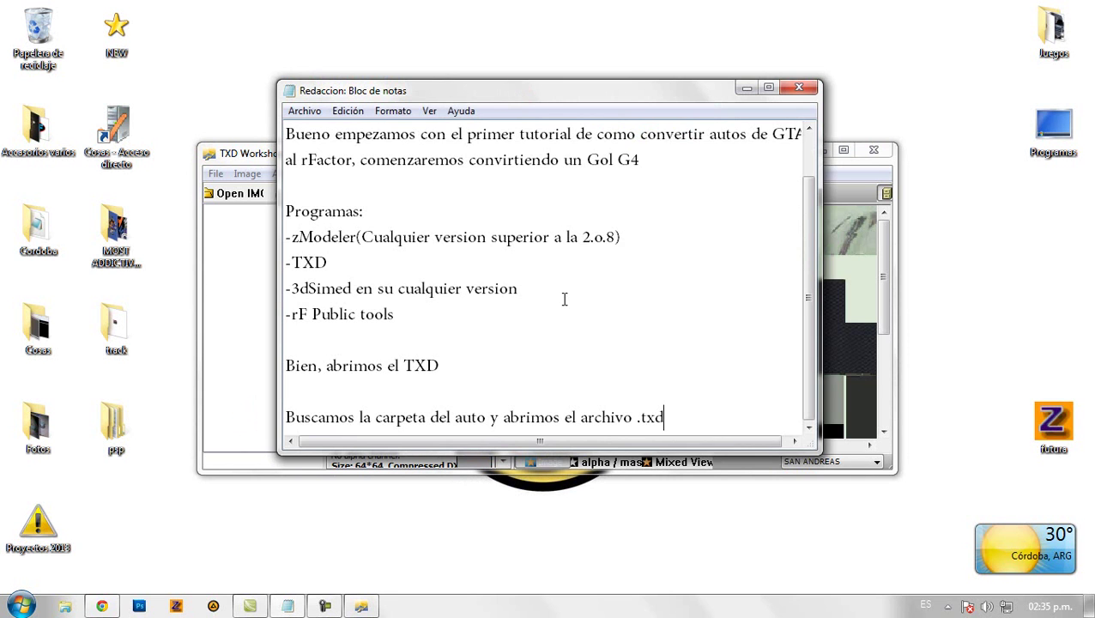
{"action": "key", "text": "Return"}
{"action": "key", "text": "Return"}
{"action": "type", "text": "Ahora vamos a e"}
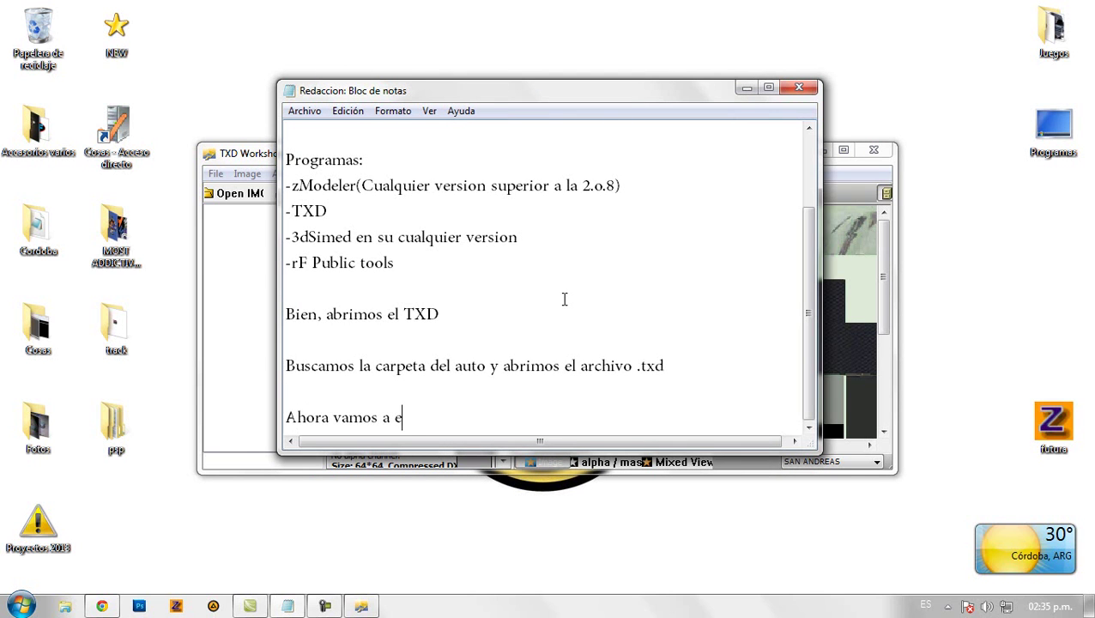
{"action": "type", "text": "xport y ponemos a\"ll"}
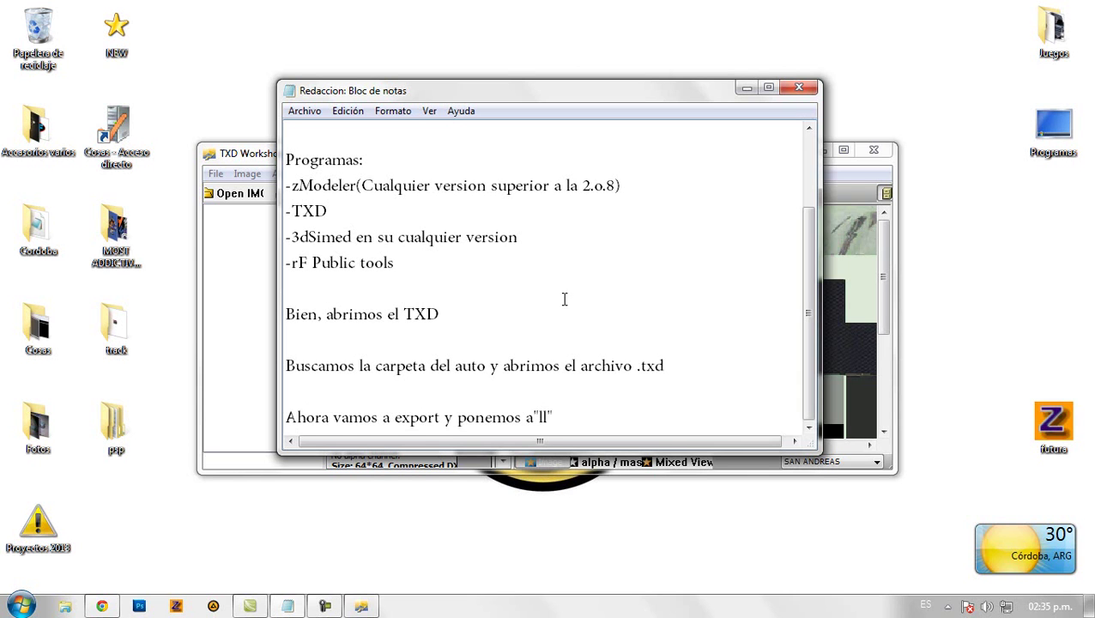
{"action": "type", "text": "\""}
{"action": "key", "text": "Right"}
- Switch to TXD Workshop, export all comet.txd textures as TGA images into the Gol G4 folder, and close the program
{"action": "left_click", "coordinate": [251, 352]}
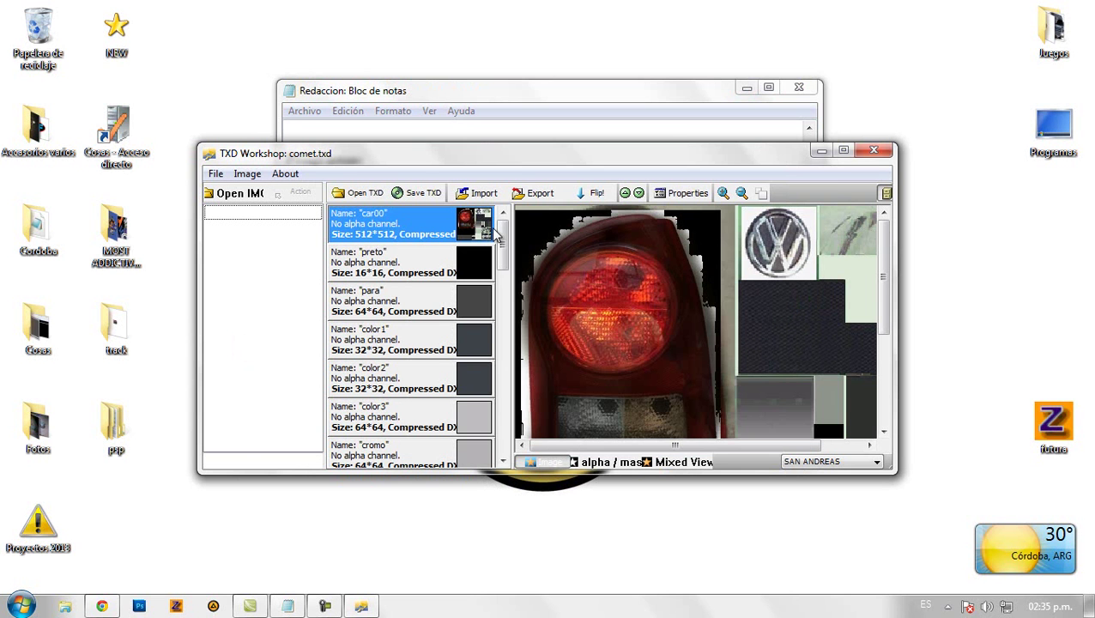
{"action": "left_click", "coordinate": [525, 196]}
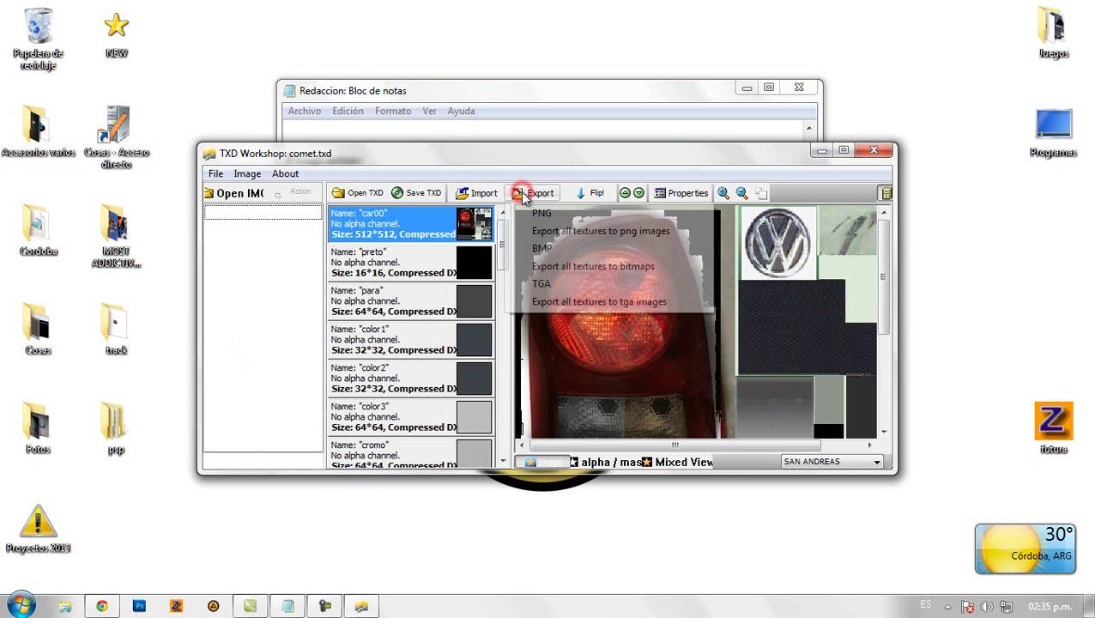
{"action": "left_click", "coordinate": [565, 301]}
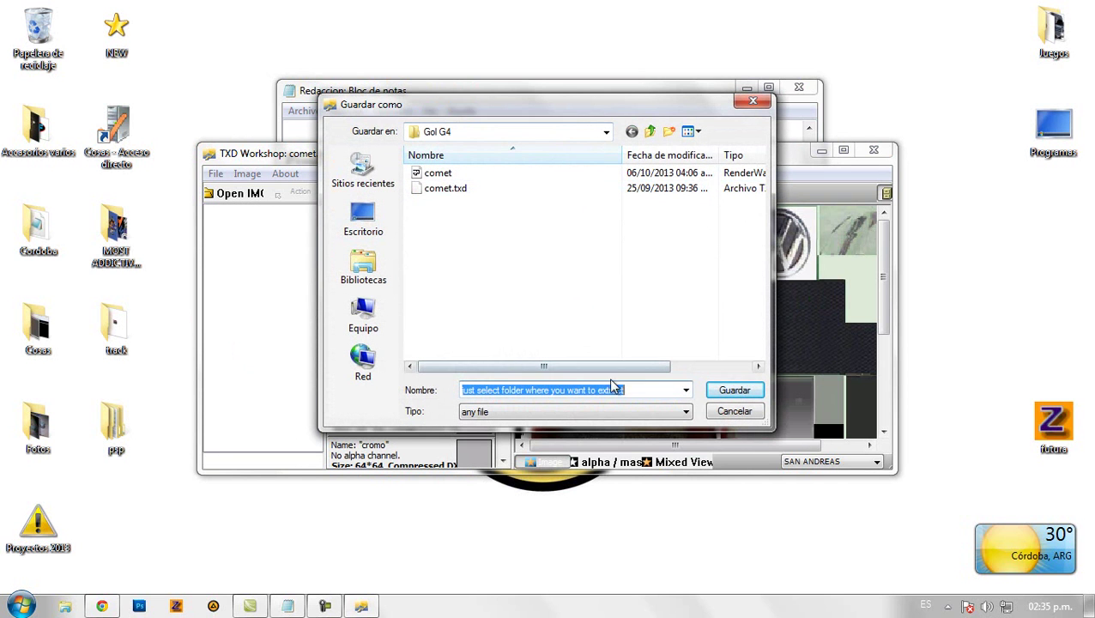
{"action": "left_click", "coordinate": [727, 391]}
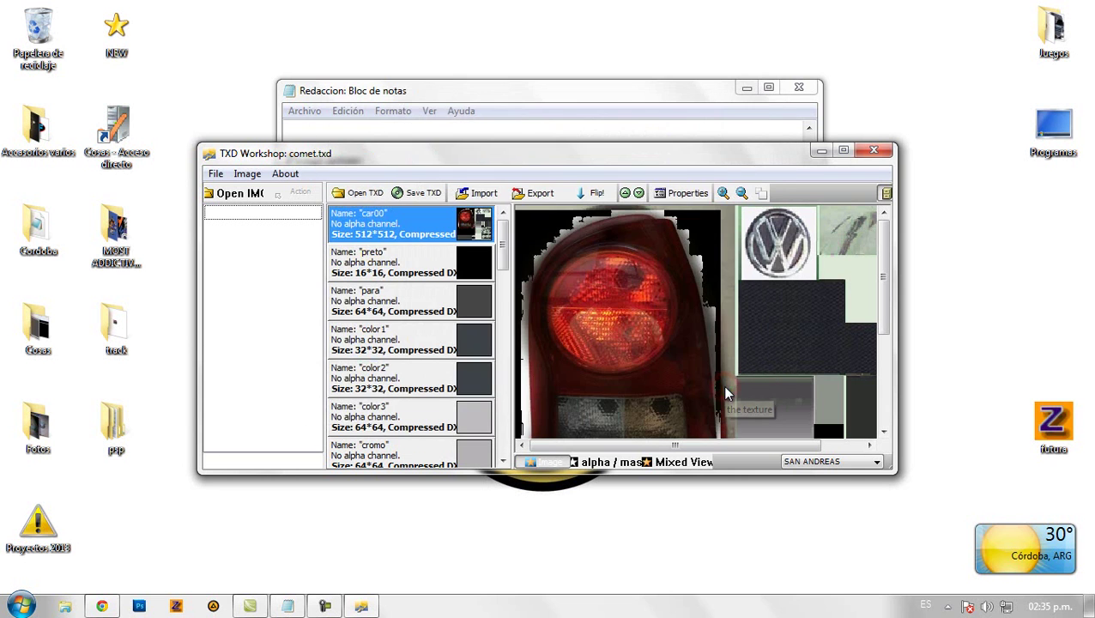
{"action": "left_click", "coordinate": [873, 151]}
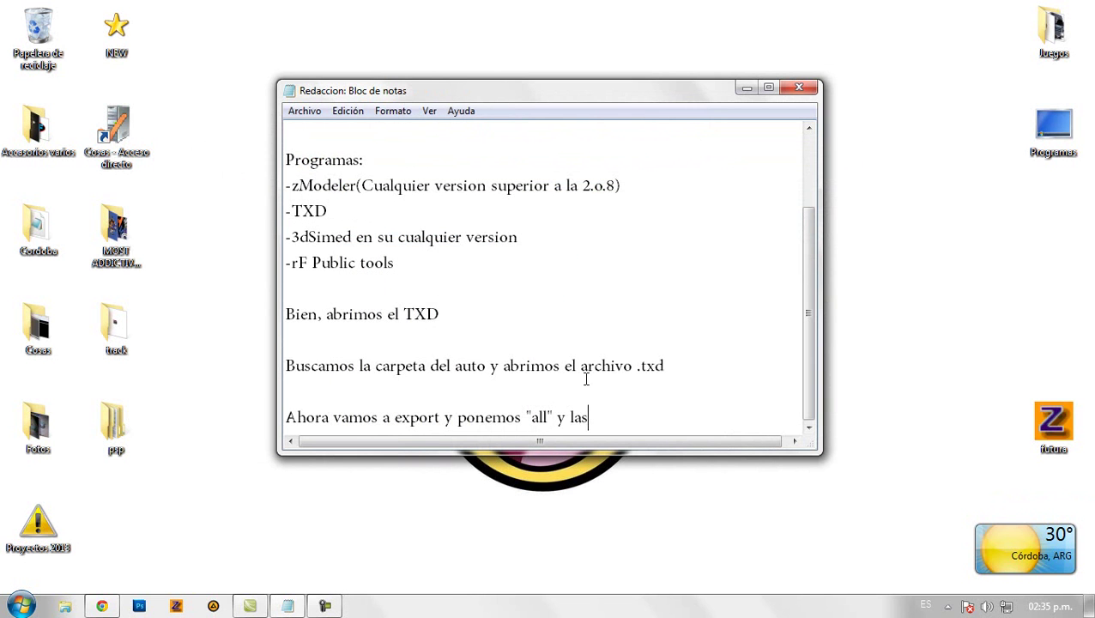
- Continue the export note with "y las guardamos todas en la carpeta del auto...", breaking the line before "del auto"
{"action": "type", "text": "rdamos todas en la carpeta"}
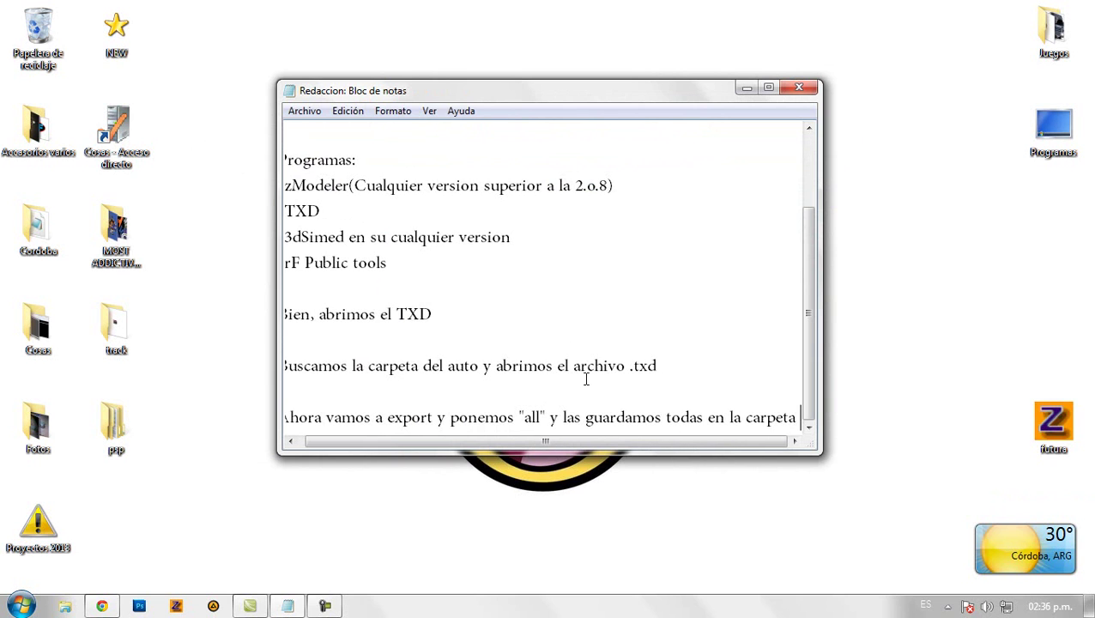
{"action": "key", "text": "Return"}
{"action": "type", "text": "del auto"}
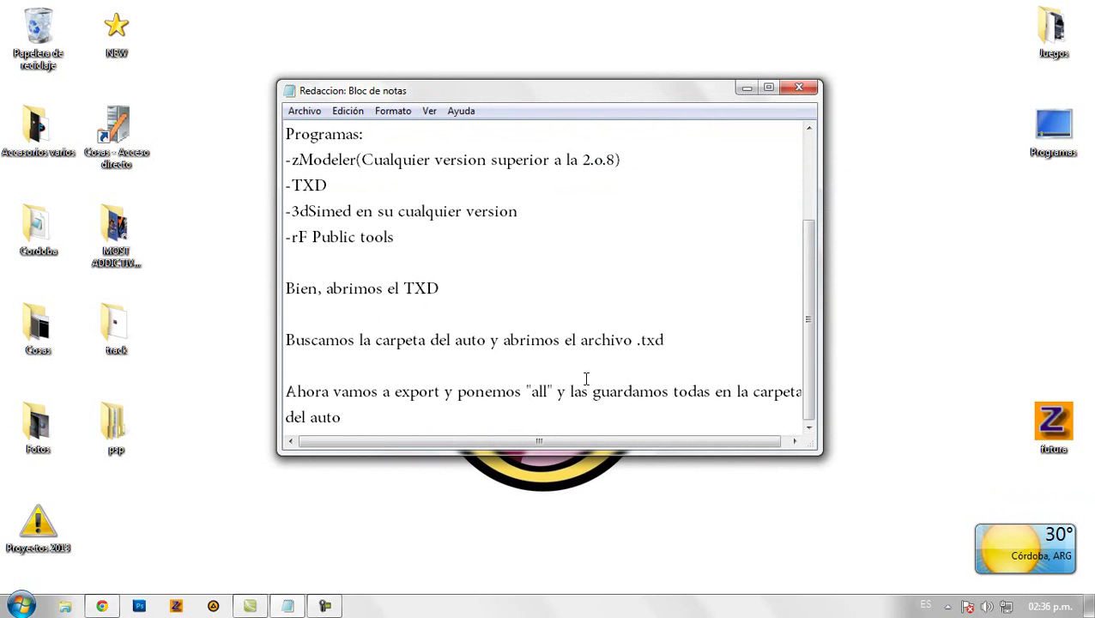
{"action": "key", "text": "Return"}
{"action": "key", "text": "Return"}
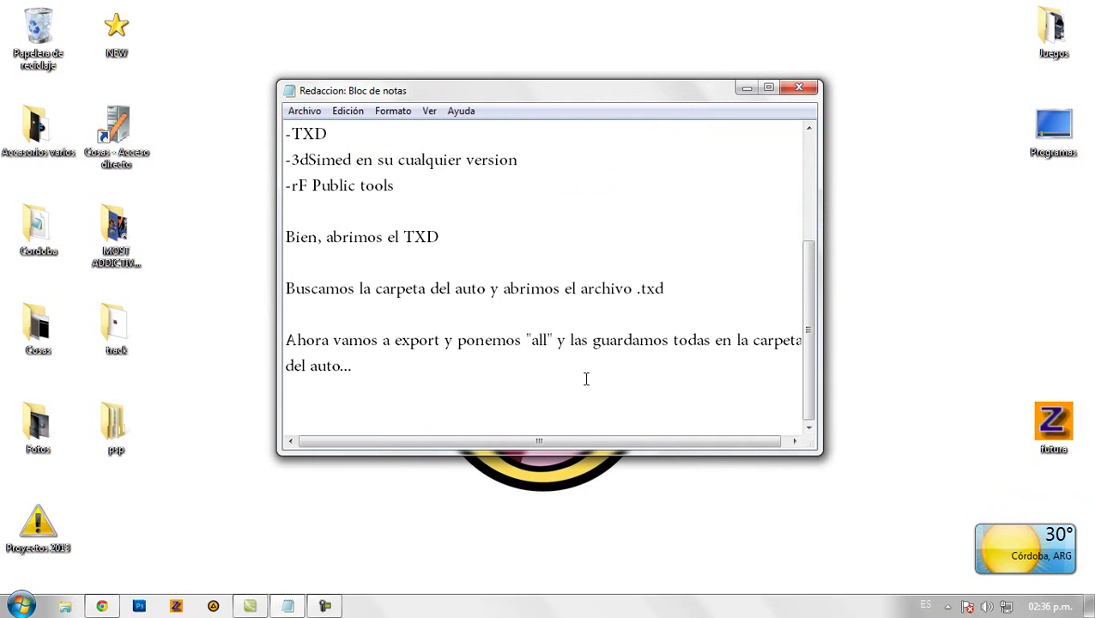
- Add the paragraph "Bien, ahora seguimos con el zModeler y sigan los pasos..." and minimize the notes
{"action": "type", "text": "Bien, ahora seguimos con el zModeler"}
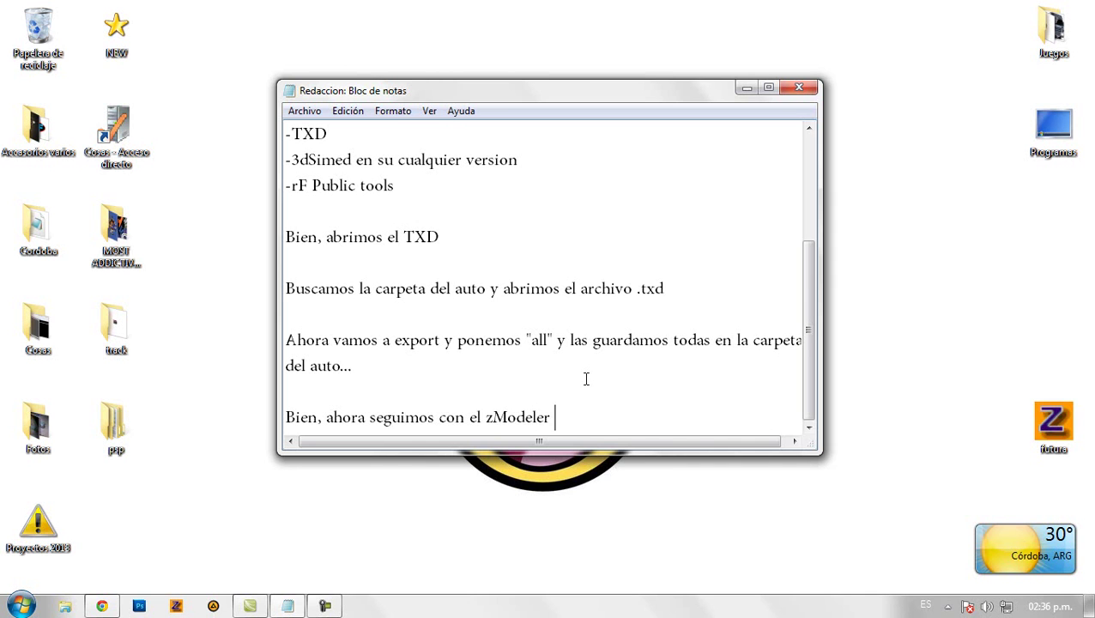
{"action": "type", "text": " y sigan los pasos..."}
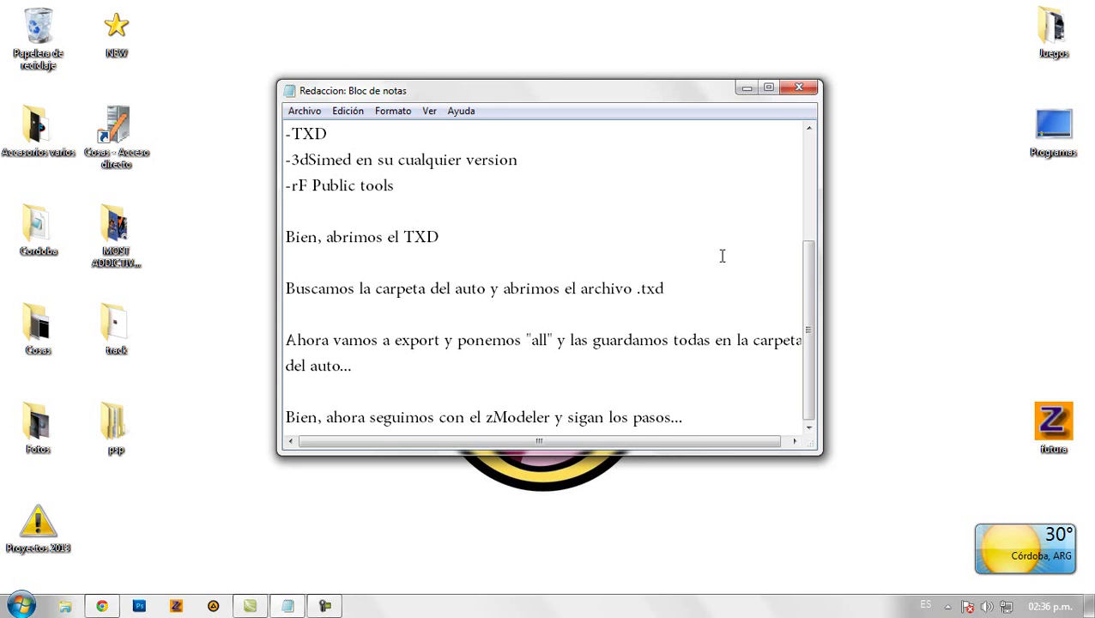
{"action": "left_click", "coordinate": [746, 88]}
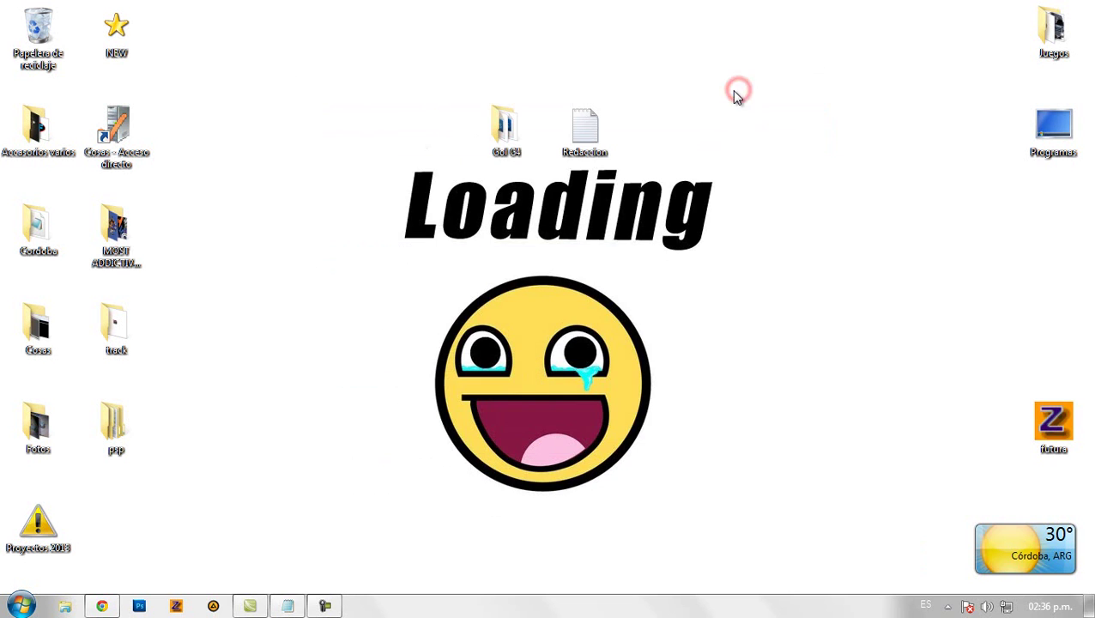
- Launch ZModeler and import the comet model from the Gol G4 folder with TGA as the preferable textures
{"action": "left_click", "coordinate": [180, 605]}
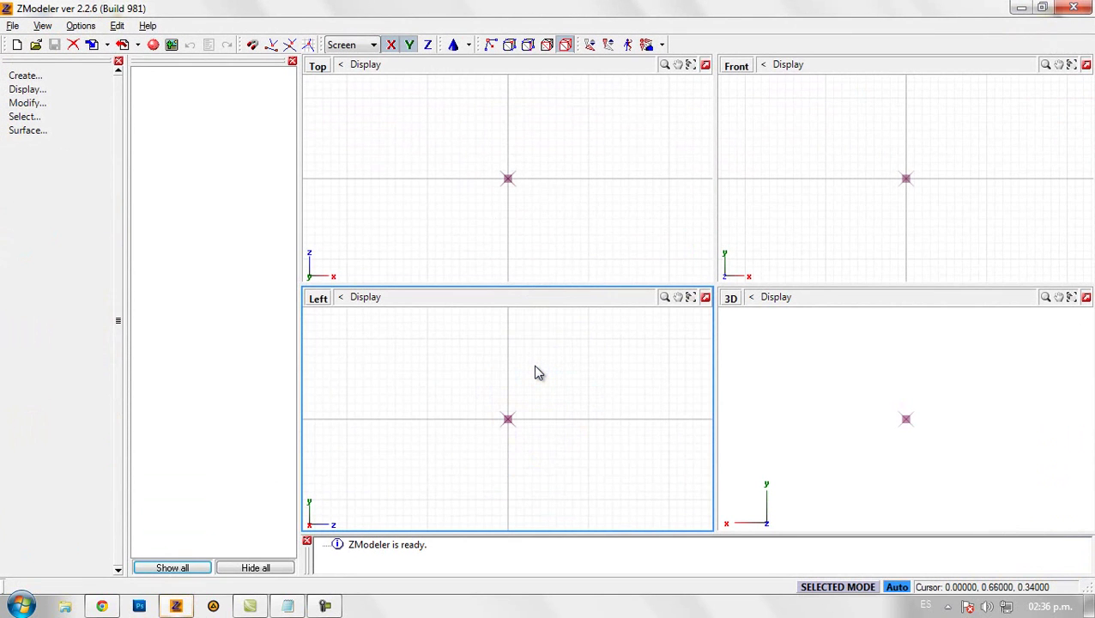
{"action": "left_click", "coordinate": [90, 46]}
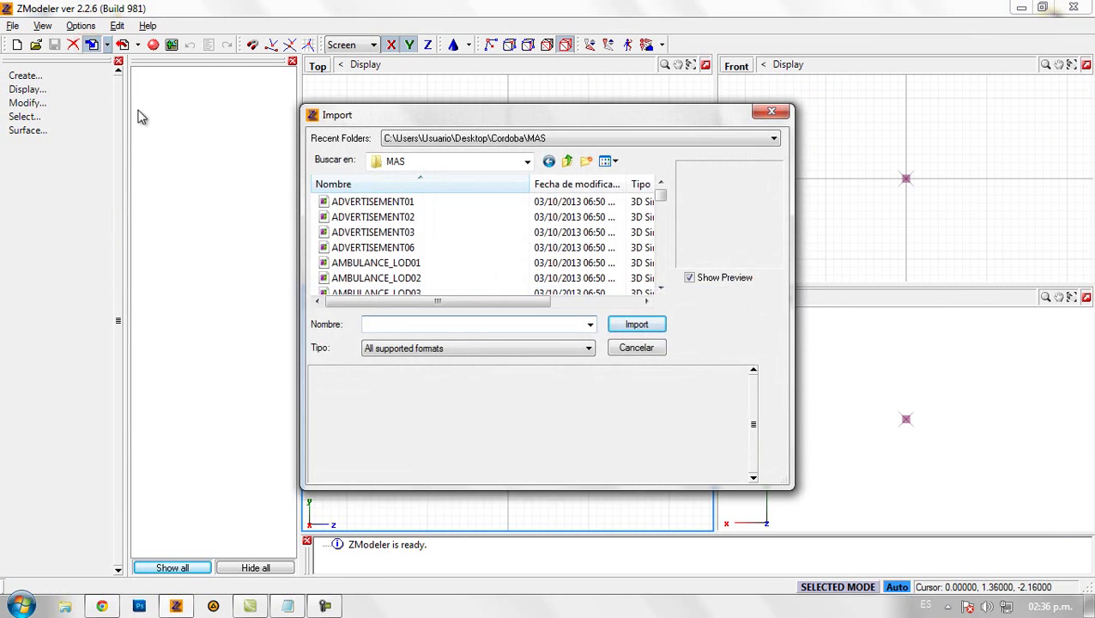
{"action": "left_click", "coordinate": [393, 166]}
{"action": "left_click", "coordinate": [393, 168]}
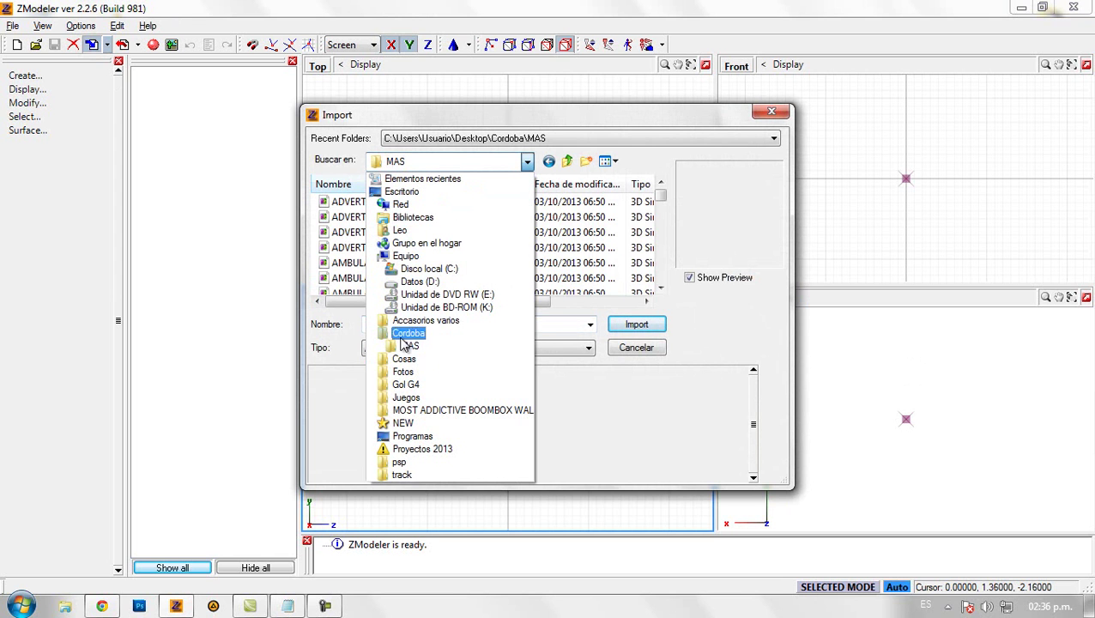
{"action": "left_click", "coordinate": [403, 386]}
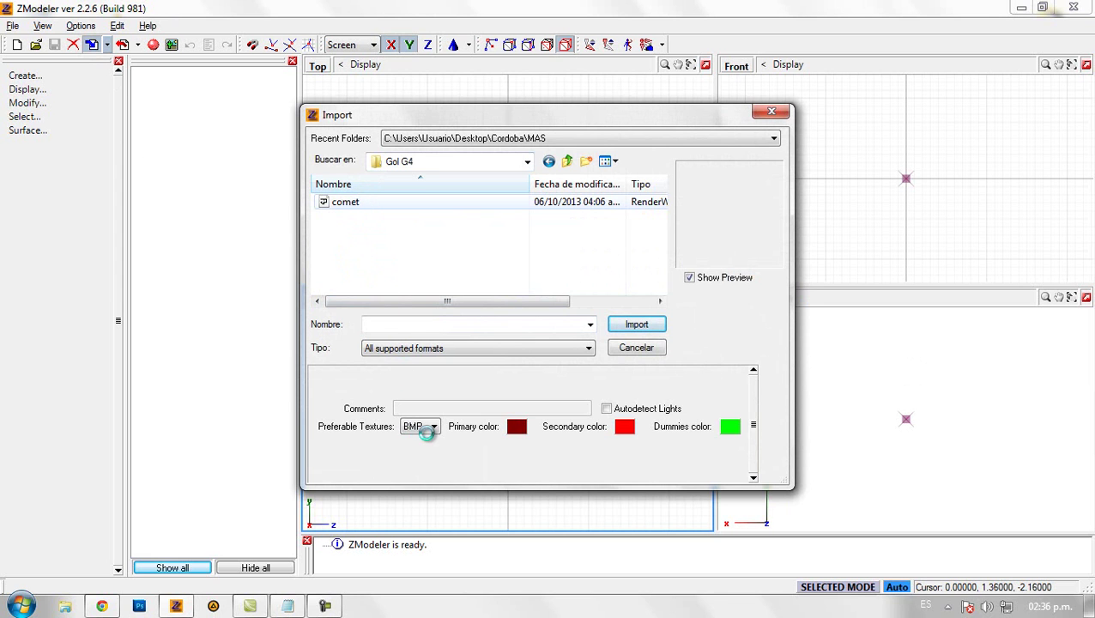
{"action": "left_click", "coordinate": [433, 426]}
{"action": "left_click", "coordinate": [420, 438]}
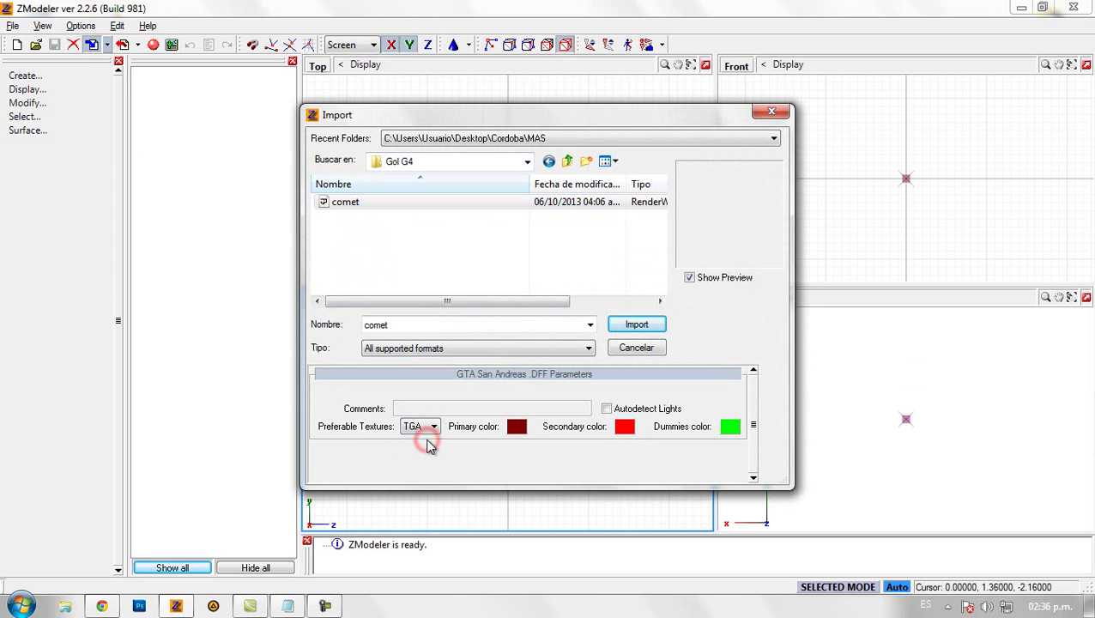
{"action": "left_click", "coordinate": [627, 325]}
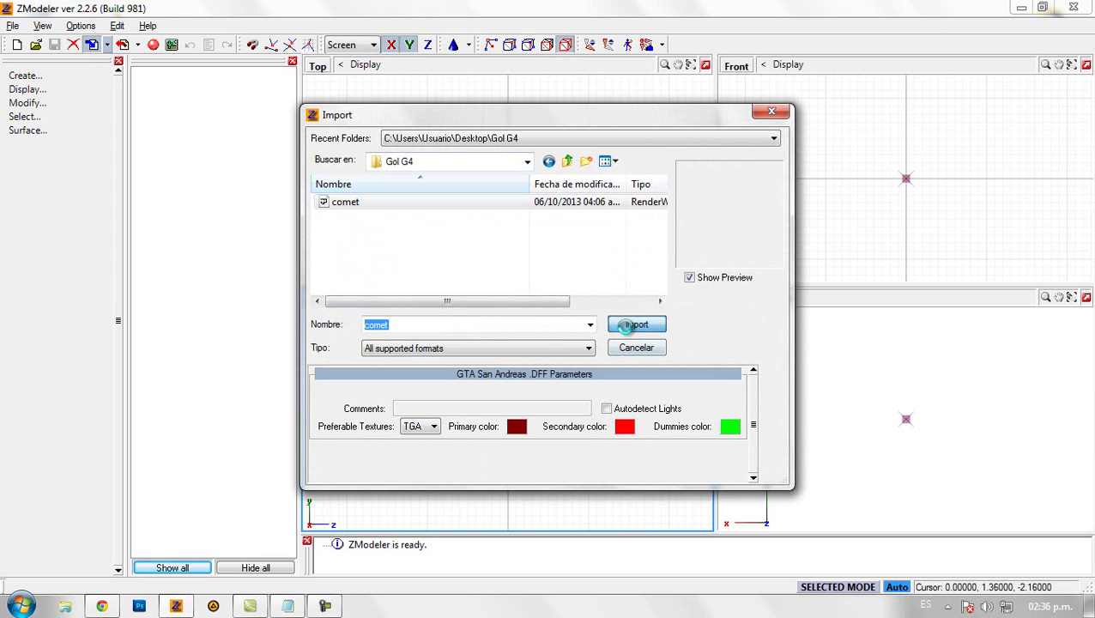
- Switch to the notes, add the paragraph "Es importante que las texturas esten en "TGA"", and return to ZModeler
{"action": "left_click", "coordinate": [287, 606]}
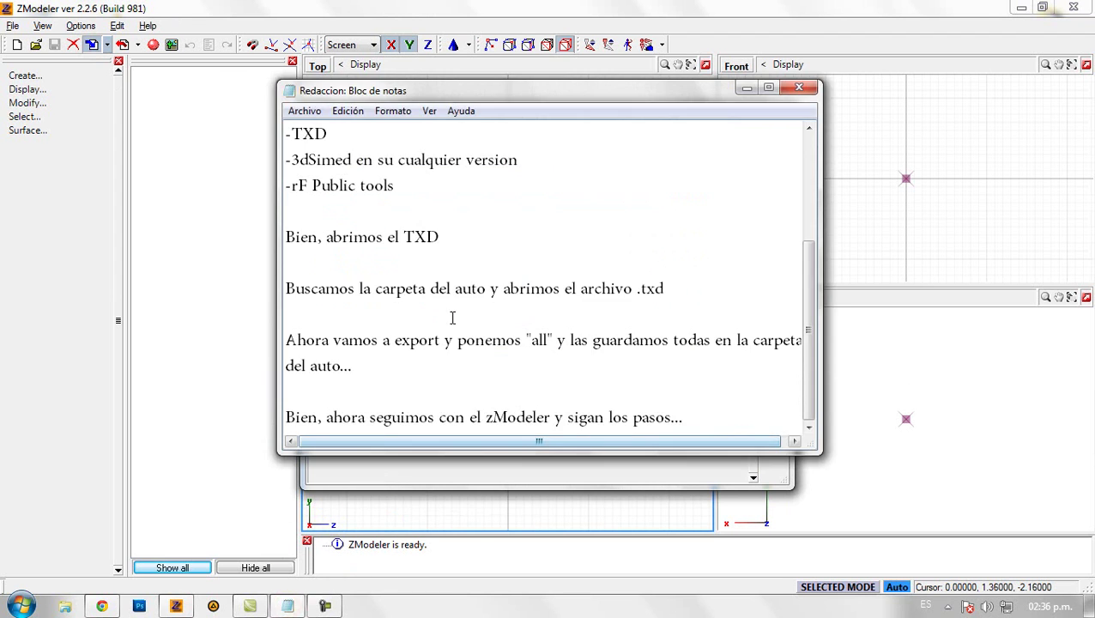
{"action": "key", "text": "Return"}
{"action": "key", "text": "Return"}
{"action": "type", "text": "Es importante que las te"}
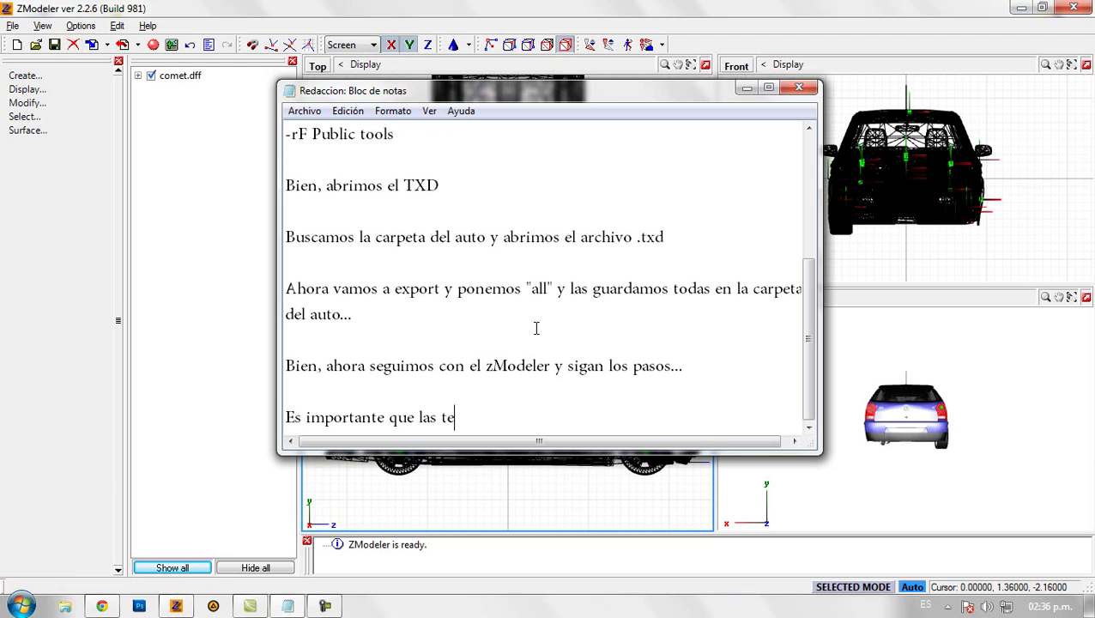
{"action": "type", "text": "xturas esten en "}
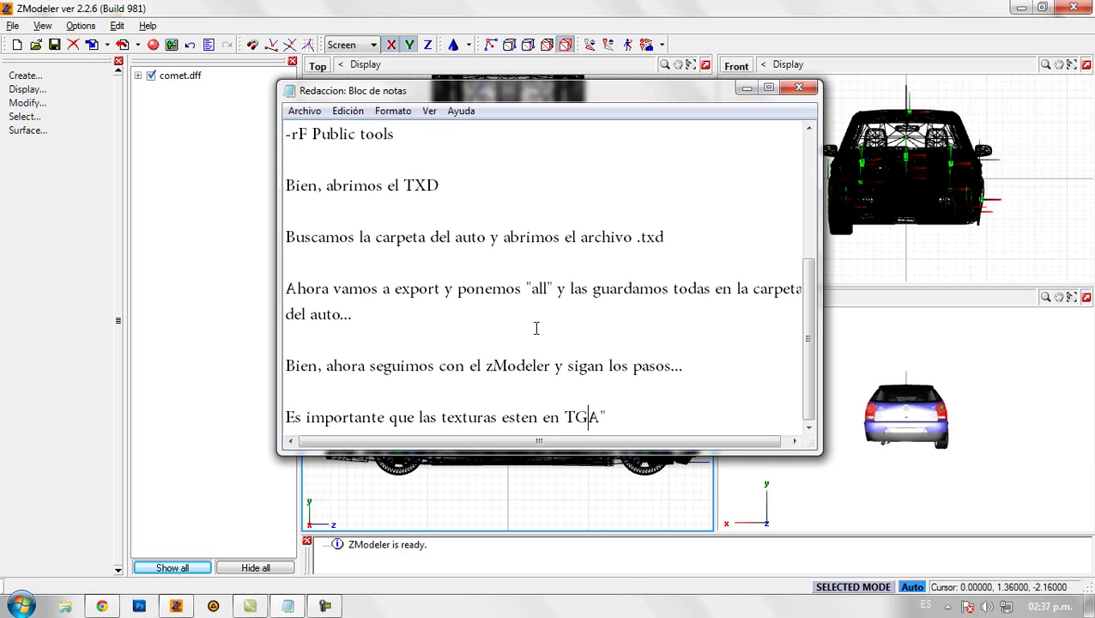
{"action": "type", "text": "\""}
{"action": "left_click", "coordinate": [188, 359]}
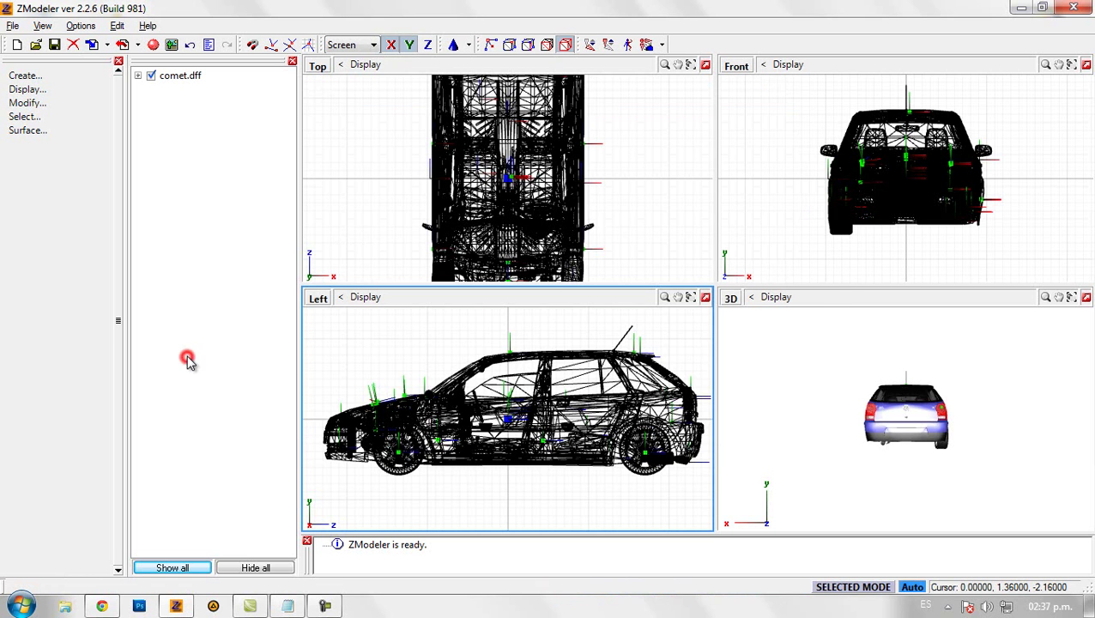
- Select all parts of the car in the side view and move them up until the car's underside rests on the origin line
{"action": "left_click_drag", "start_coordinate": [846, 432], "coordinate": [827, 431]}
{"action": "middle_click_drag", "start_coordinate": [830, 438], "coordinate": [907, 436]}
{"action": "scroll", "coordinate": [916, 435], "scroll_direction": "up", "scroll_amount": 5}
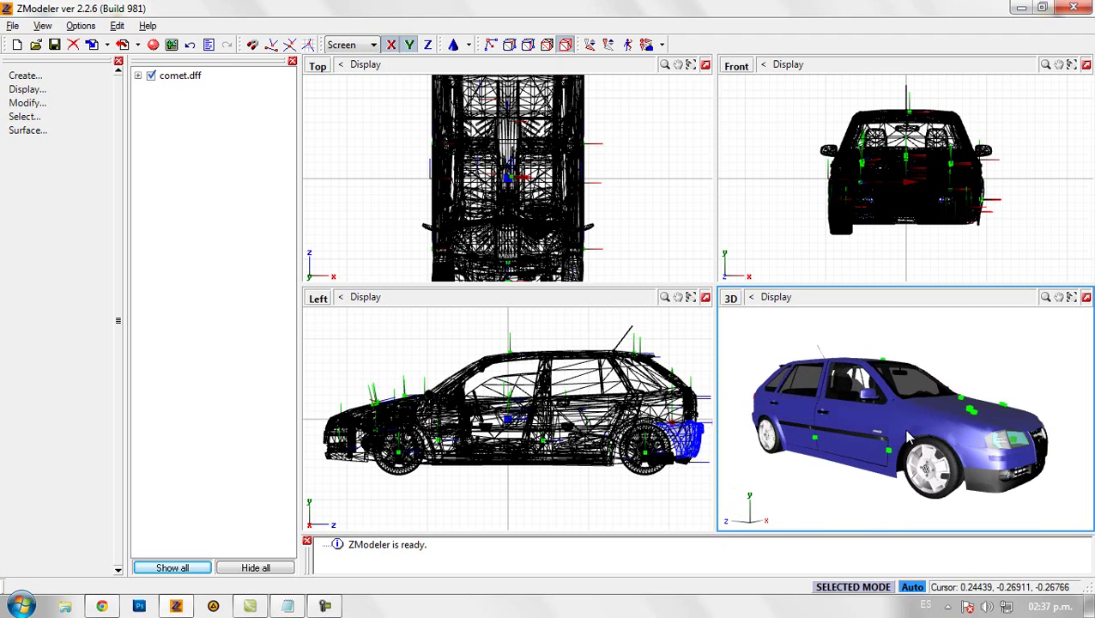
{"action": "scroll", "coordinate": [623, 489], "scroll_direction": "down", "scroll_amount": 4}
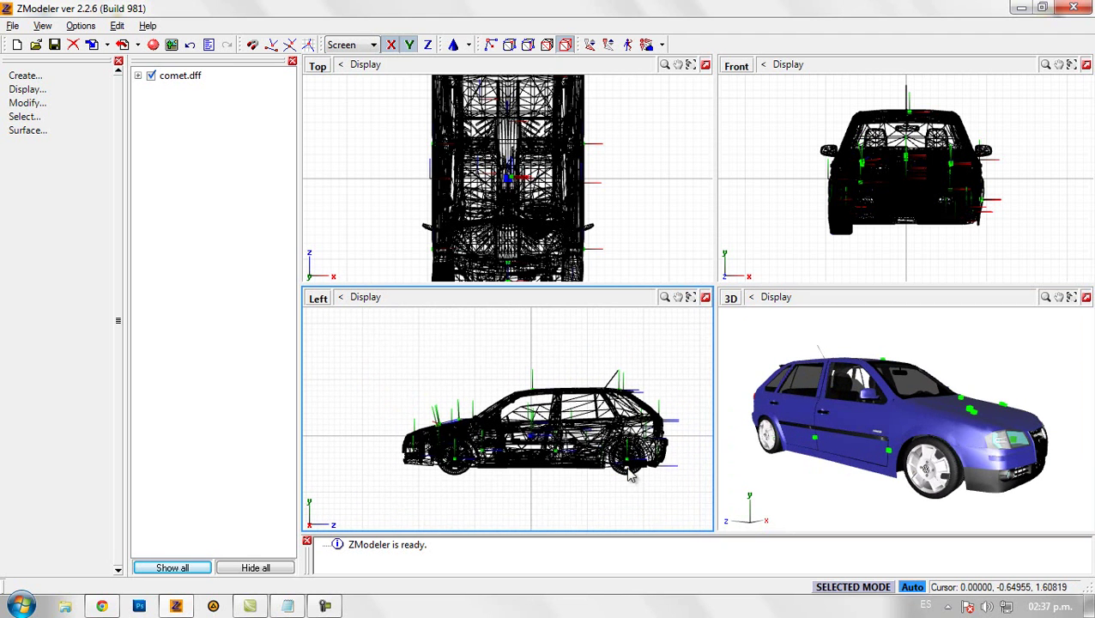
{"action": "left_click_drag", "start_coordinate": [684, 352], "coordinate": [372, 518]}
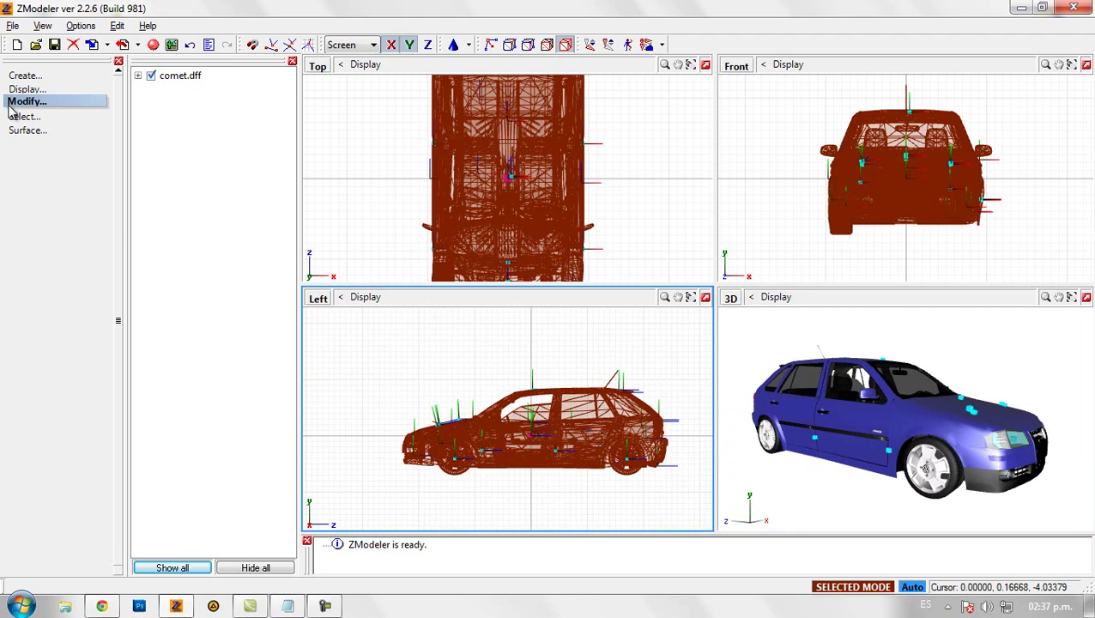
{"action": "left_click", "coordinate": [12, 103]}
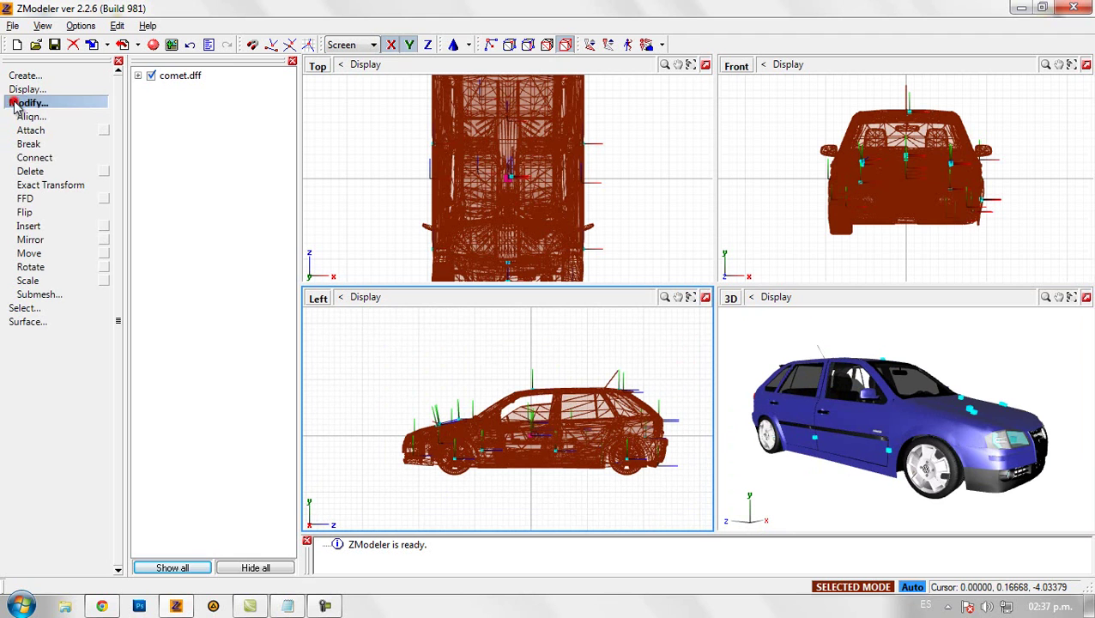
{"action": "left_click", "coordinate": [28, 252]}
{"action": "left_click", "coordinate": [26, 279]}
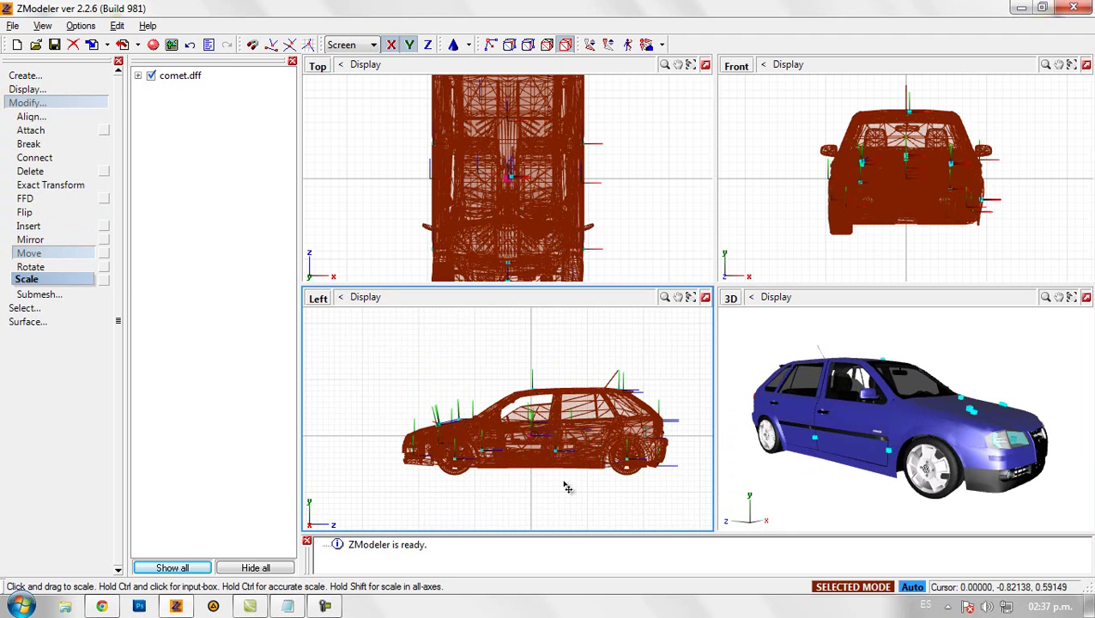
{"action": "left_click_drag", "start_coordinate": [567, 468], "coordinate": [552, 434]}
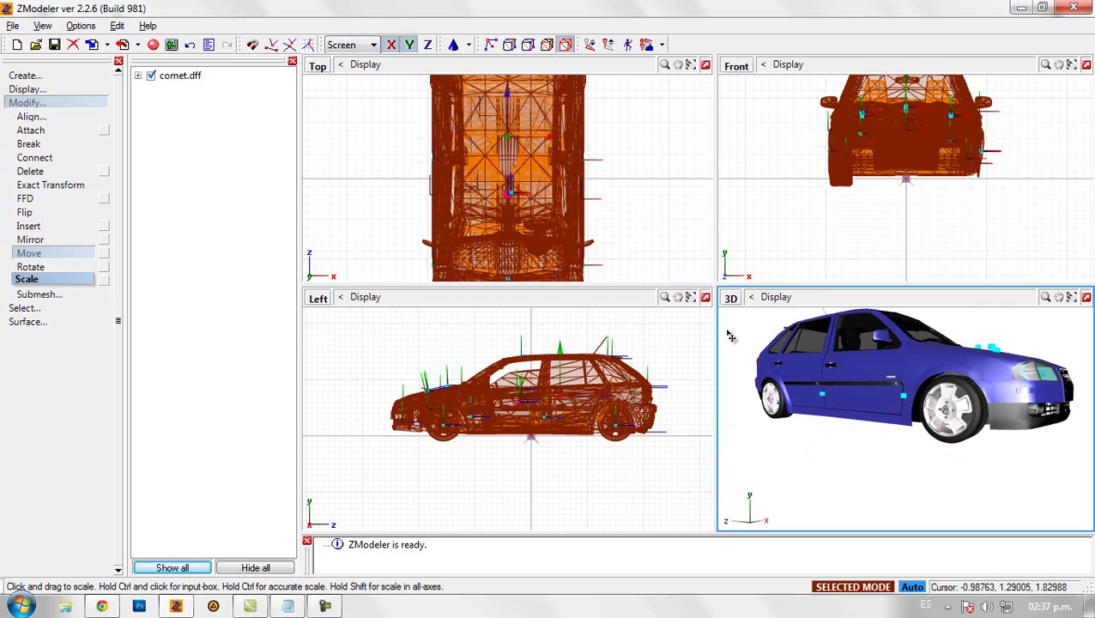
{"action": "scroll", "coordinate": [899, 220], "scroll_direction": "up", "scroll_amount": 5}
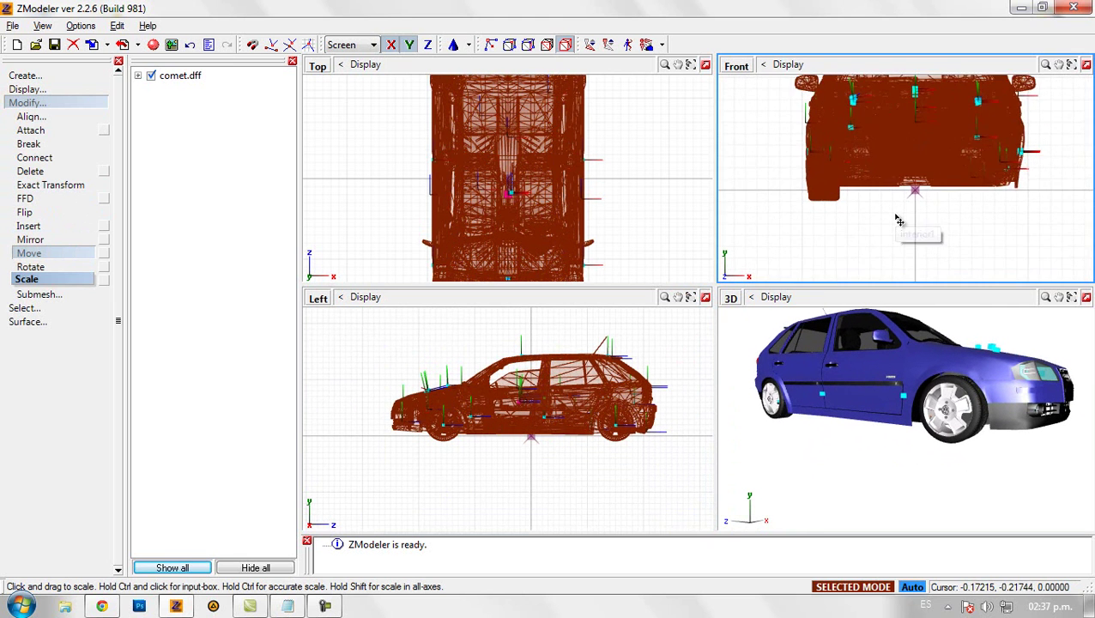
{"action": "scroll", "coordinate": [898, 220], "scroll_direction": "up", "scroll_amount": 4}
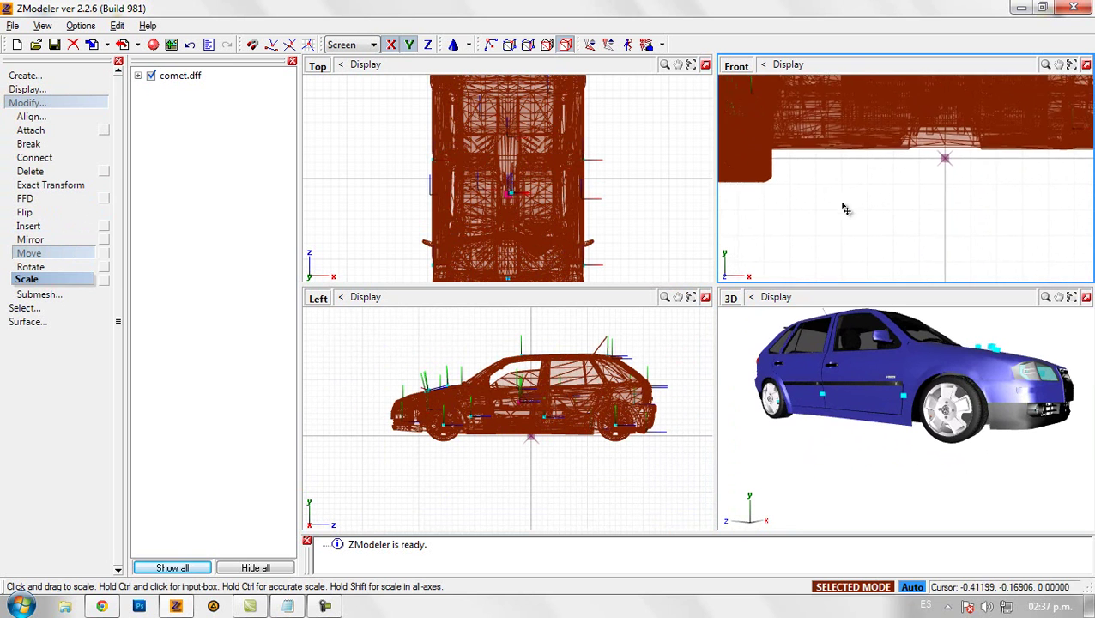
{"action": "scroll", "coordinate": [897, 244], "scroll_direction": "up", "scroll_amount": 4}
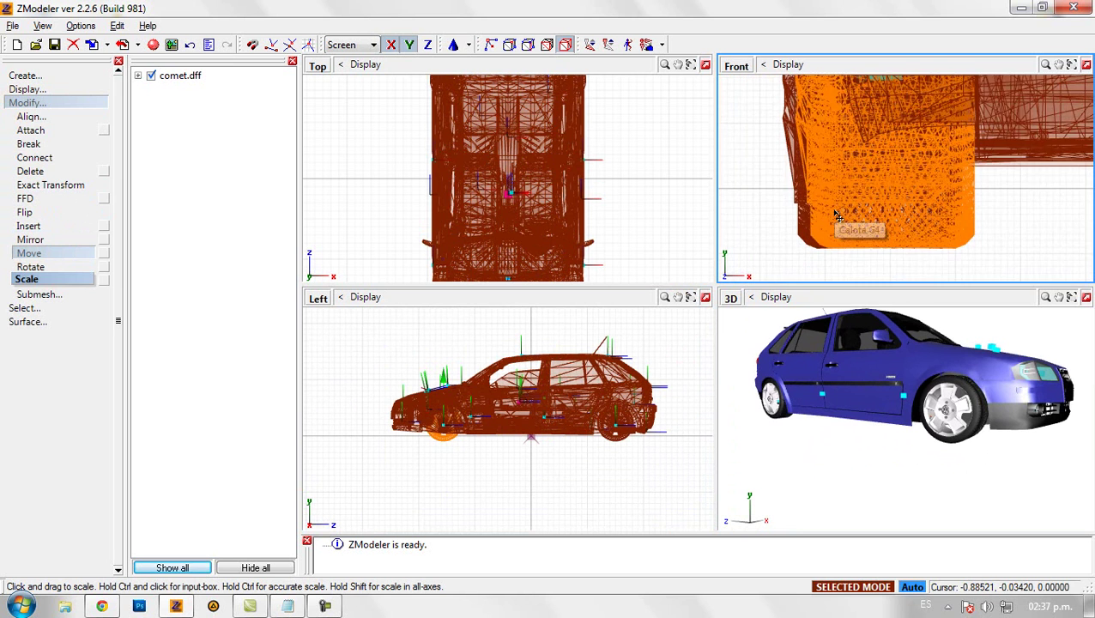
{"action": "scroll", "coordinate": [855, 270], "scroll_direction": "up", "scroll_amount": 1}
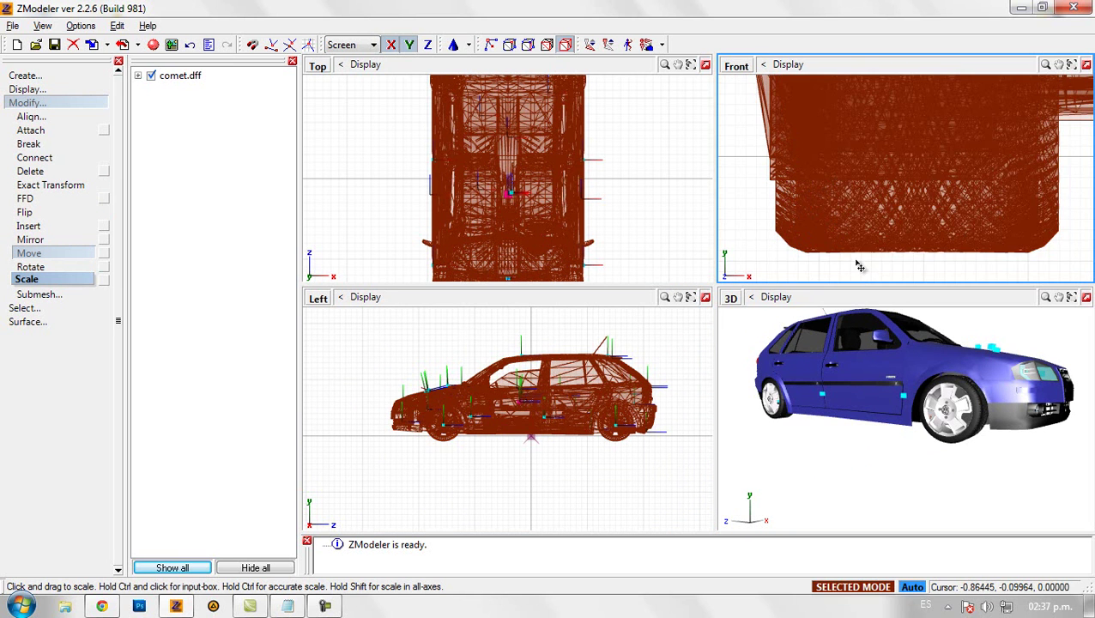
{"action": "right_click", "coordinate": [606, 310]}
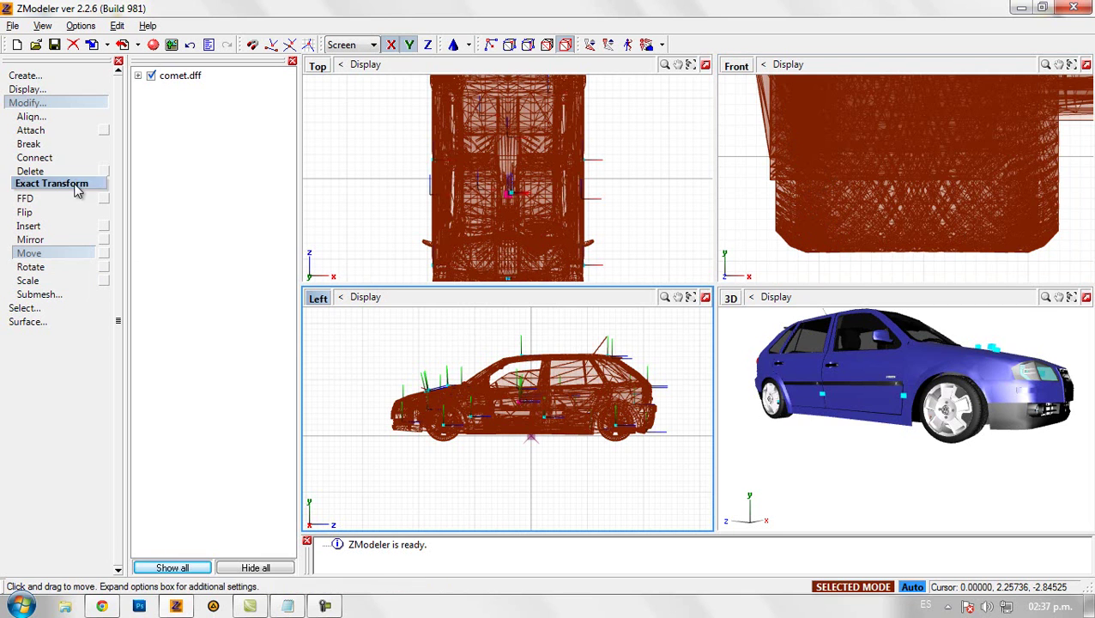
- Reset the local axes of all selected parts to parent, first for offset and again for orientation, and clear the selection
{"action": "left_click", "coordinate": [27, 89]}
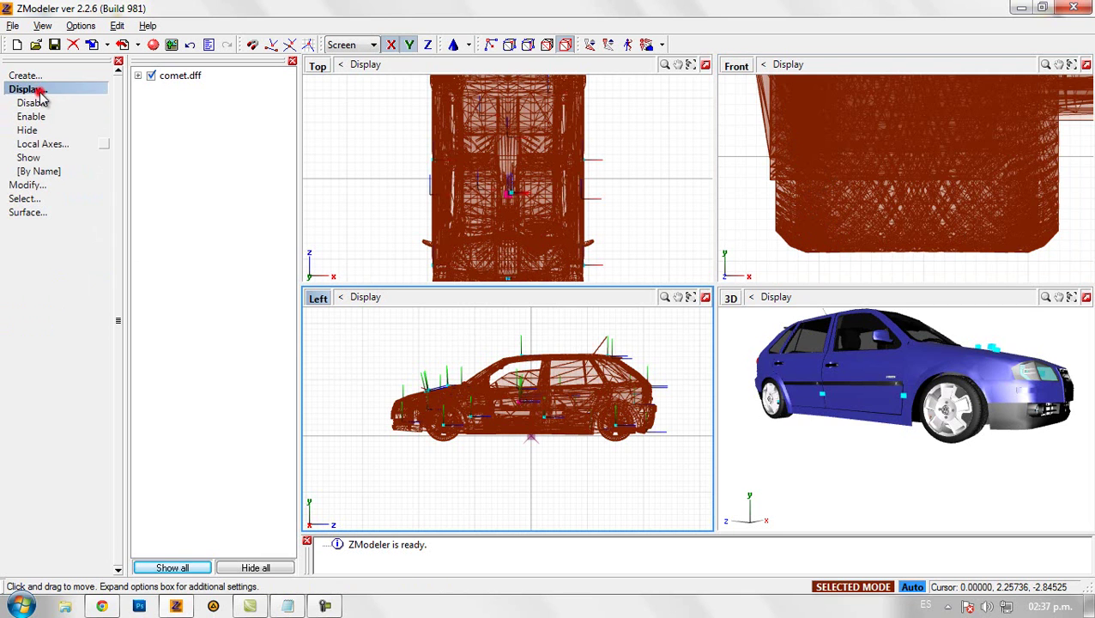
{"action": "left_click", "coordinate": [44, 144]}
{"action": "left_click", "coordinate": [47, 159]}
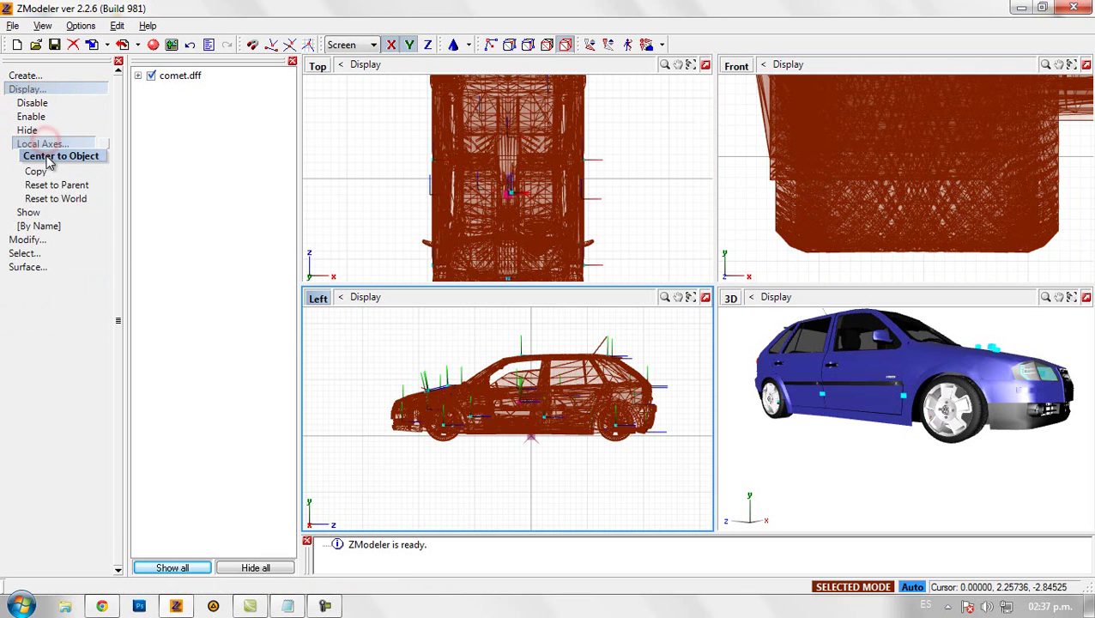
{"action": "left_click", "coordinate": [103, 143]}
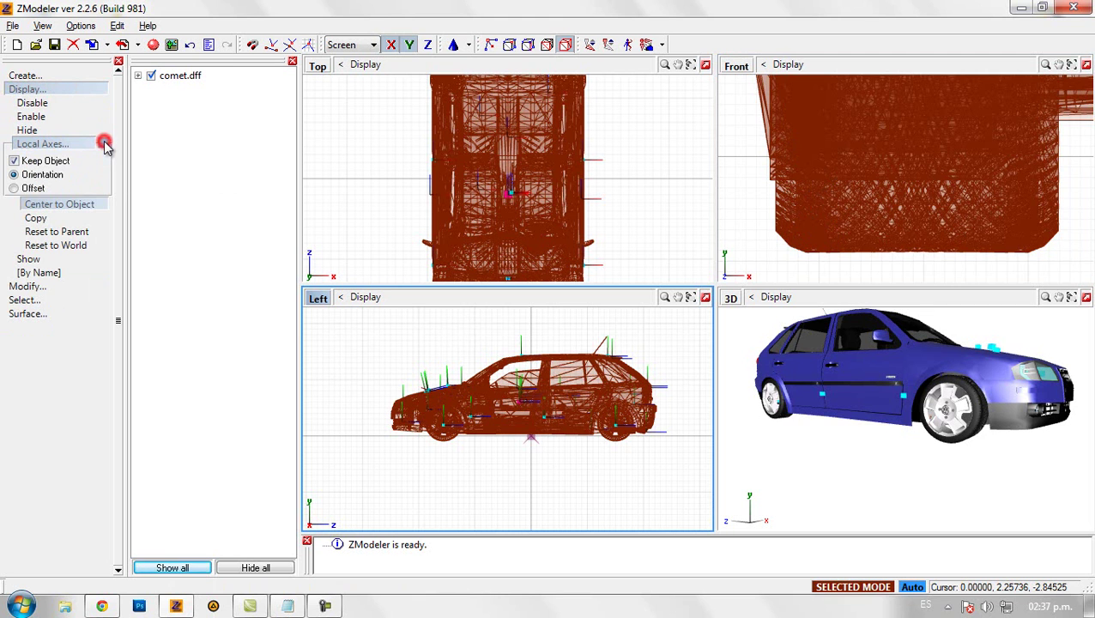
{"action": "left_click", "coordinate": [30, 189]}
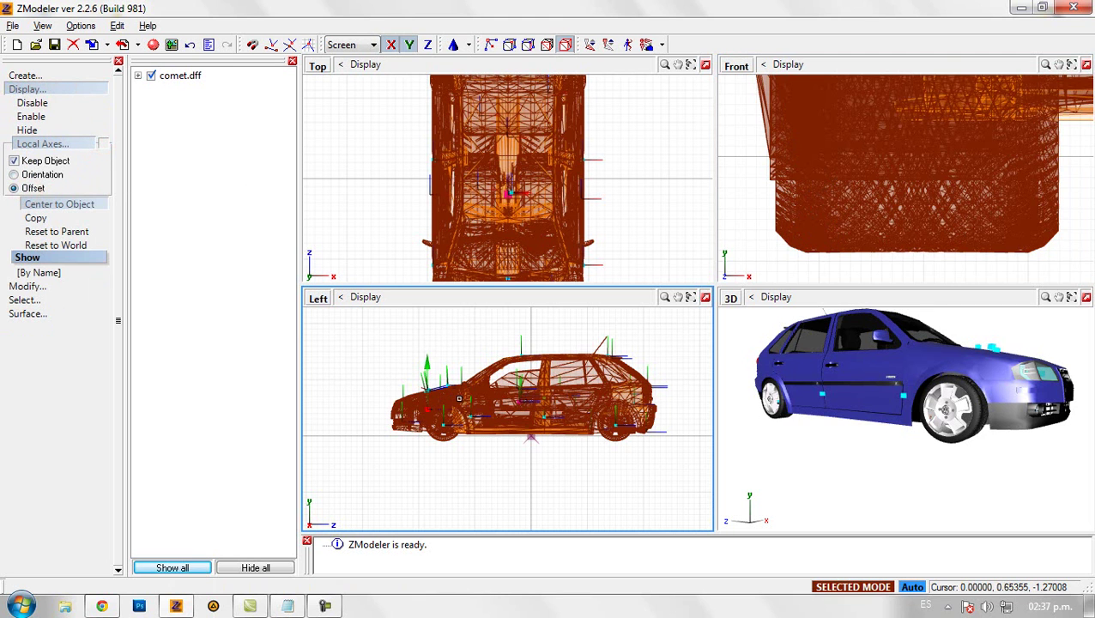
{"action": "left_click", "coordinate": [39, 232]}
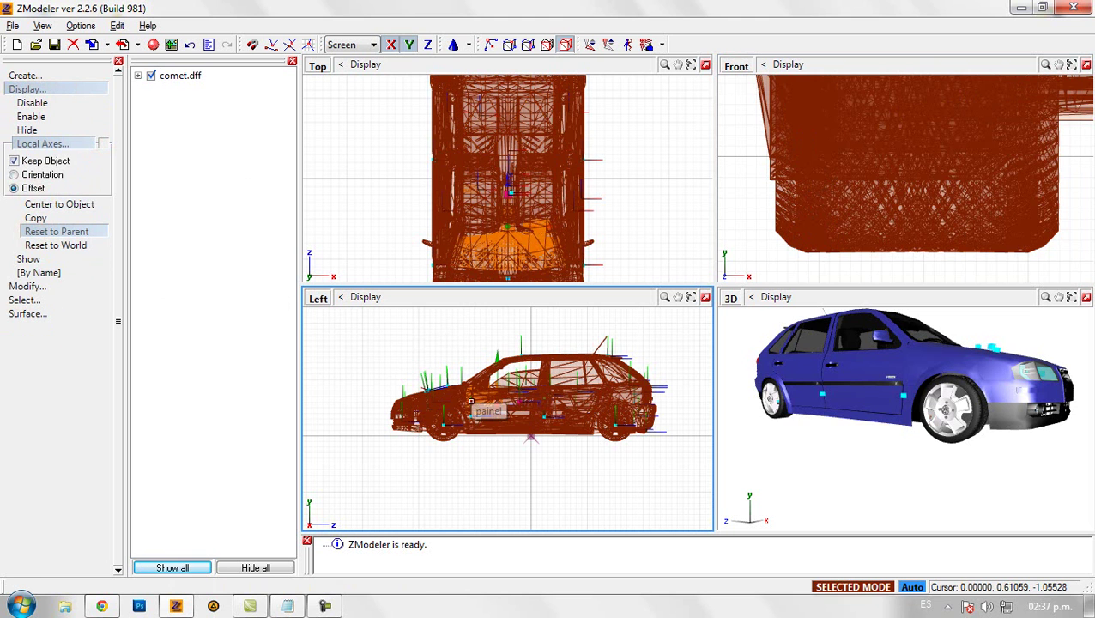
{"action": "left_click", "coordinate": [471, 401]}
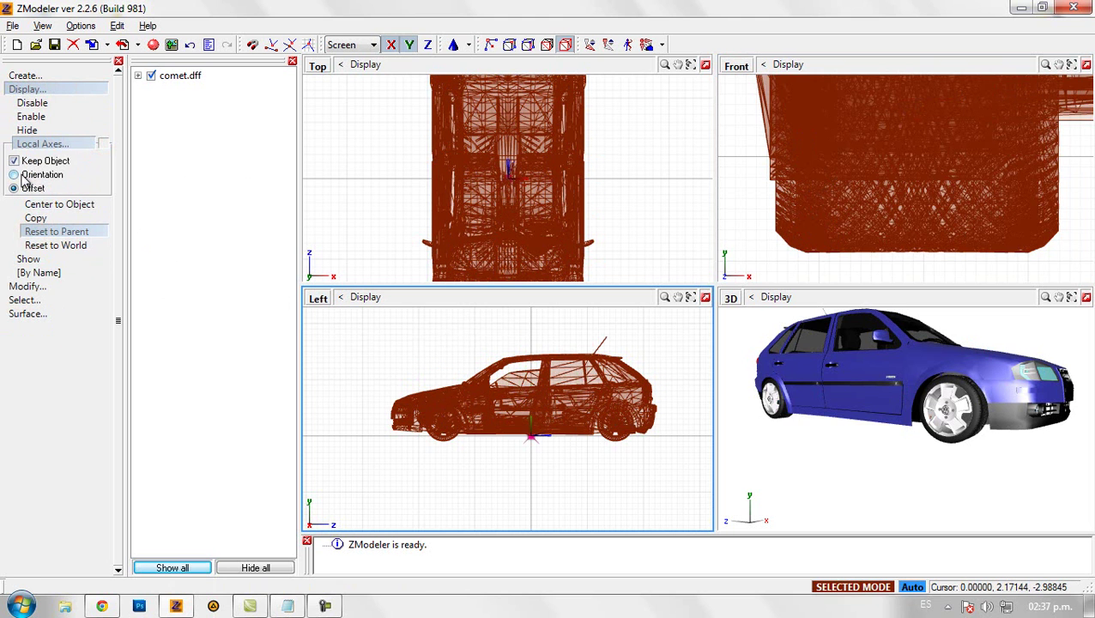
{"action": "left_click", "coordinate": [38, 204]}
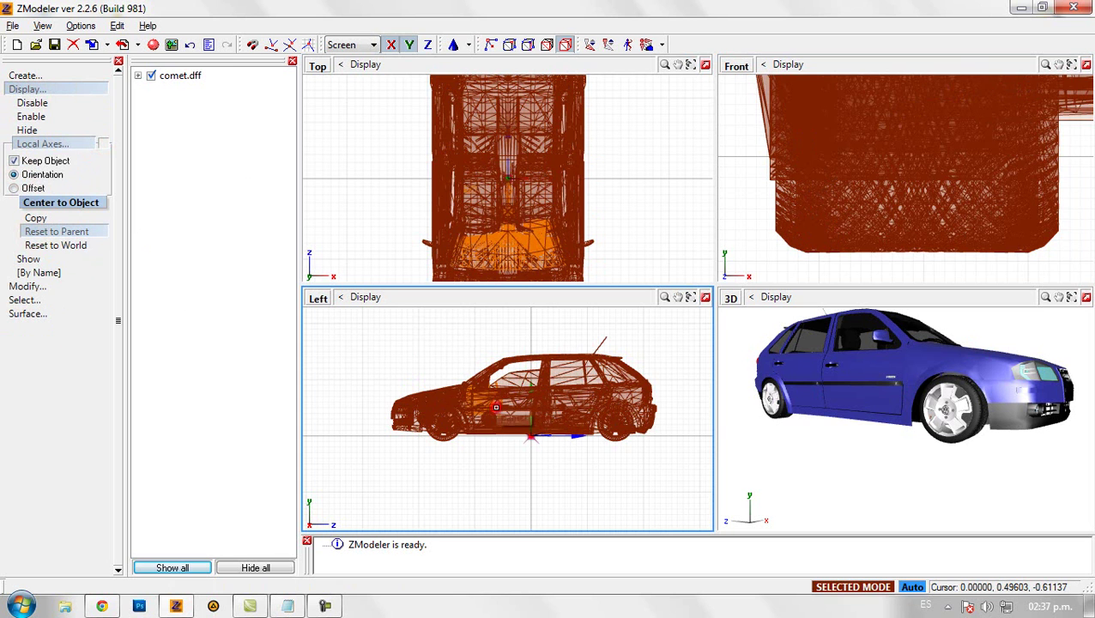
{"action": "middle_click_drag", "start_coordinate": [901, 397], "coordinate": [867, 433]}
{"action": "left_click", "coordinate": [547, 503]}
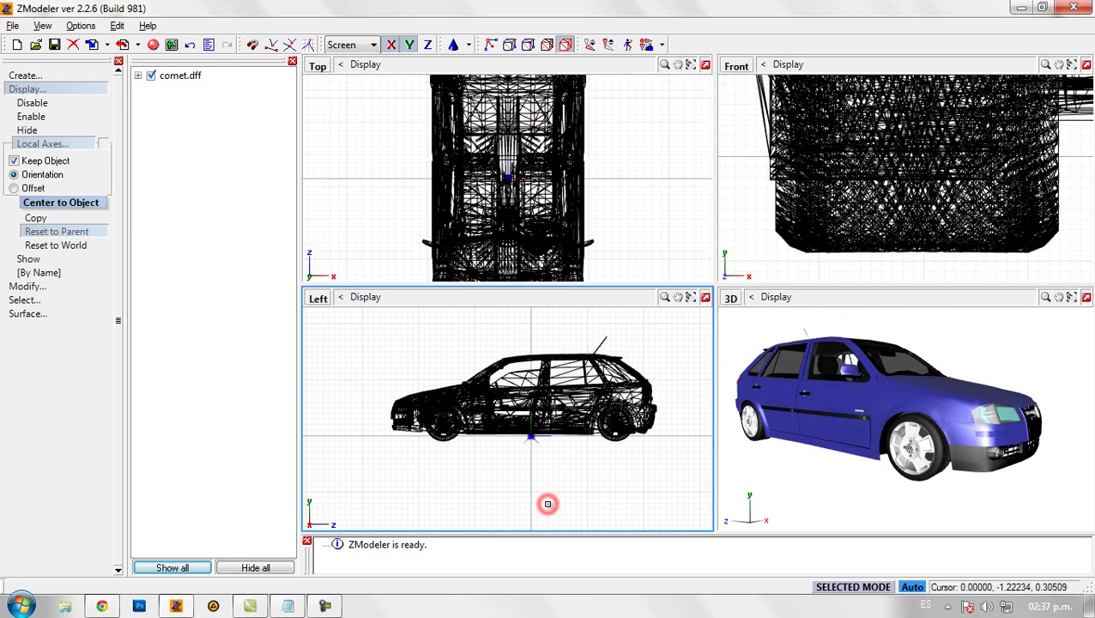
- Open the Materials Editor and select the blue body paint material Matte: FF000080 [prim,spec]
{"action": "left_click", "coordinate": [56, 91]}
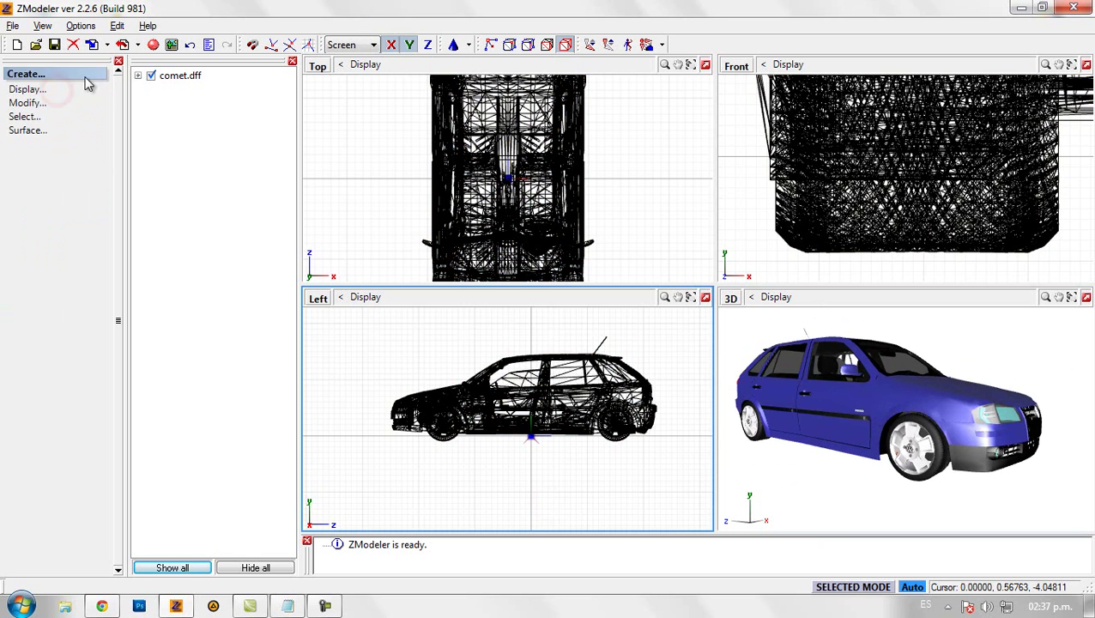
{"action": "left_click", "coordinate": [154, 45]}
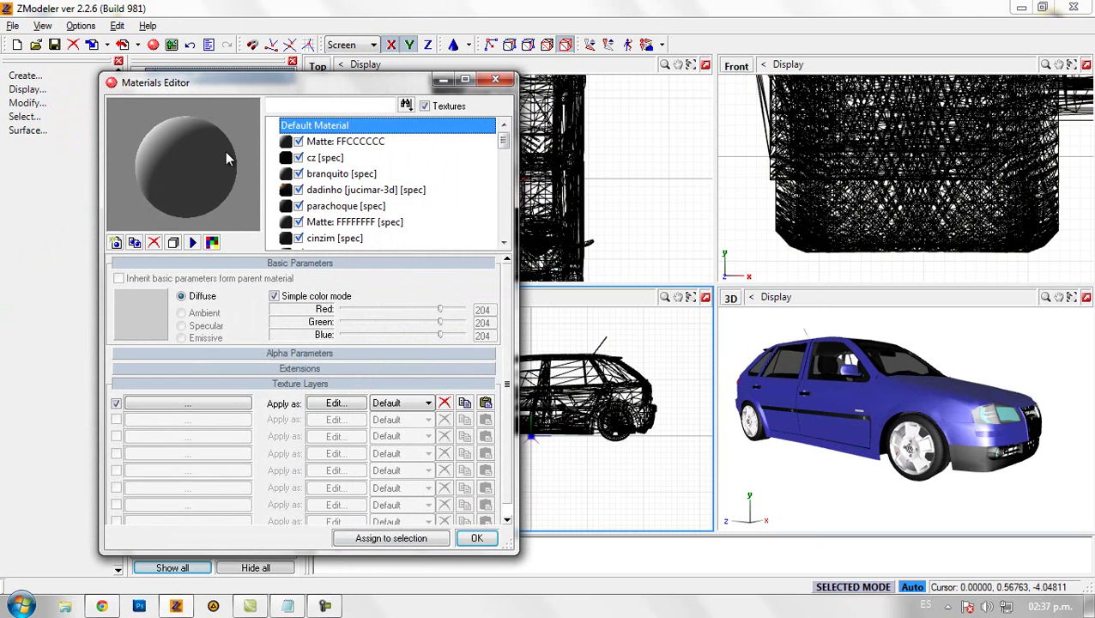
{"action": "left_click", "coordinate": [360, 222]}
{"action": "scroll", "coordinate": [360, 223], "scroll_direction": "down", "scroll_amount": 1}
{"action": "scroll", "coordinate": [360, 223], "scroll_direction": "down", "scroll_amount": 1}
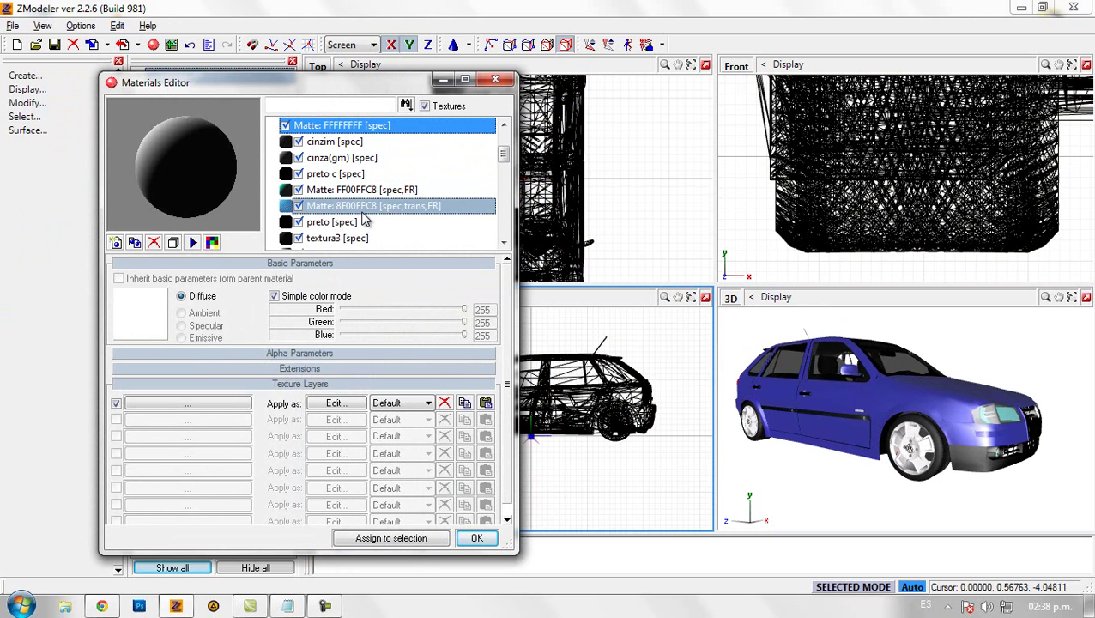
{"action": "scroll", "coordinate": [365, 205], "scroll_direction": "down", "scroll_amount": 1}
{"action": "scroll", "coordinate": [382, 213], "scroll_direction": "down", "scroll_amount": 1}
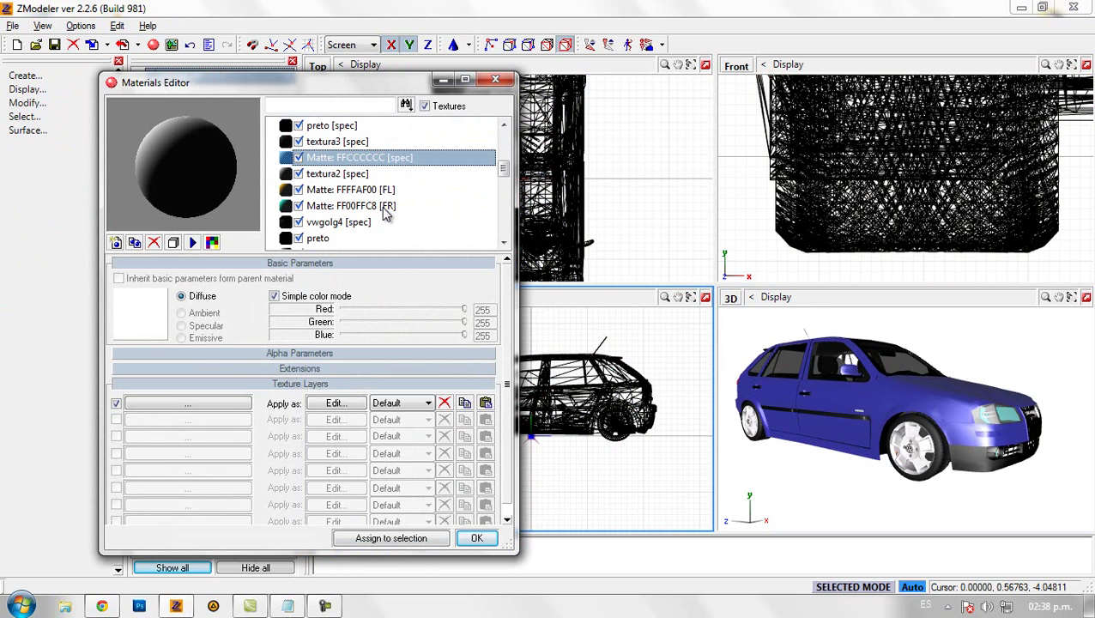
{"action": "scroll", "coordinate": [385, 213], "scroll_direction": "down", "scroll_amount": 2}
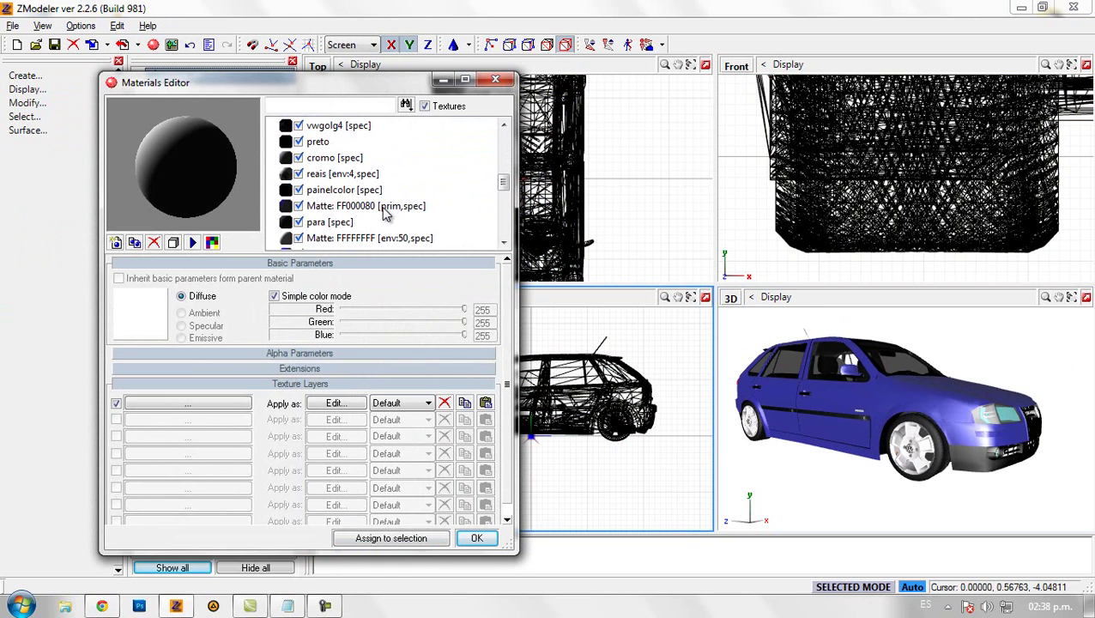
{"action": "left_click", "coordinate": [385, 208]}
{"action": "left_click", "coordinate": [286, 207]}
{"action": "left_click", "coordinate": [287, 207]}
{"action": "left_click", "coordinate": [287, 206]}
{"action": "left_click", "coordinate": [287, 207]}
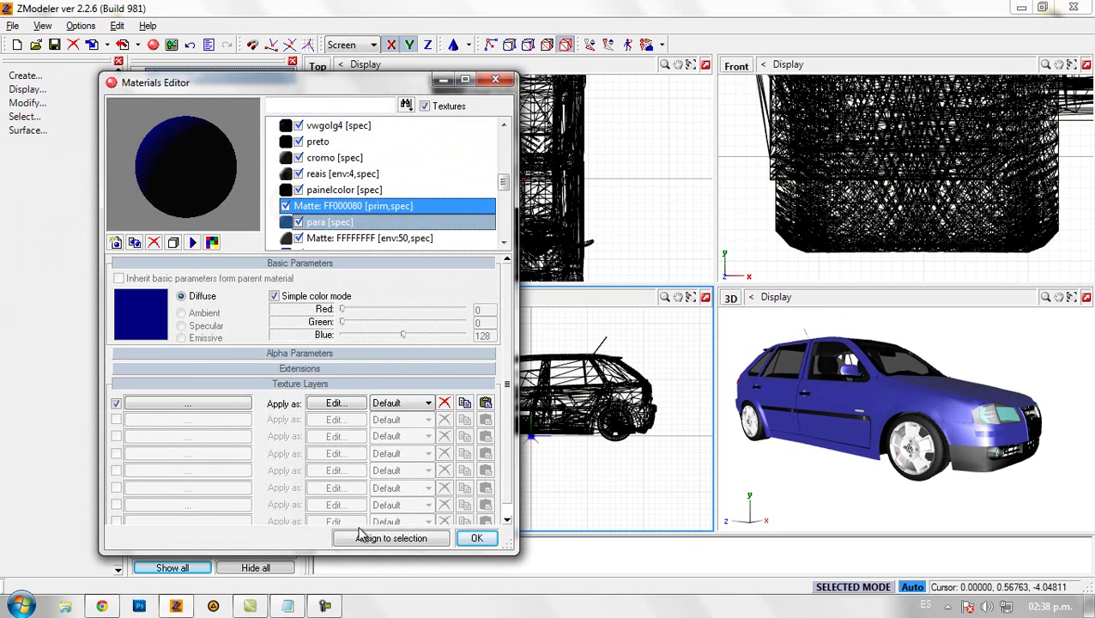
- Add the paragraph "Al material de la pintura del auto lo nombraremos "WCCARBODY"" to the notes and return to the Materials Editor
{"action": "left_click", "coordinate": [299, 607]}
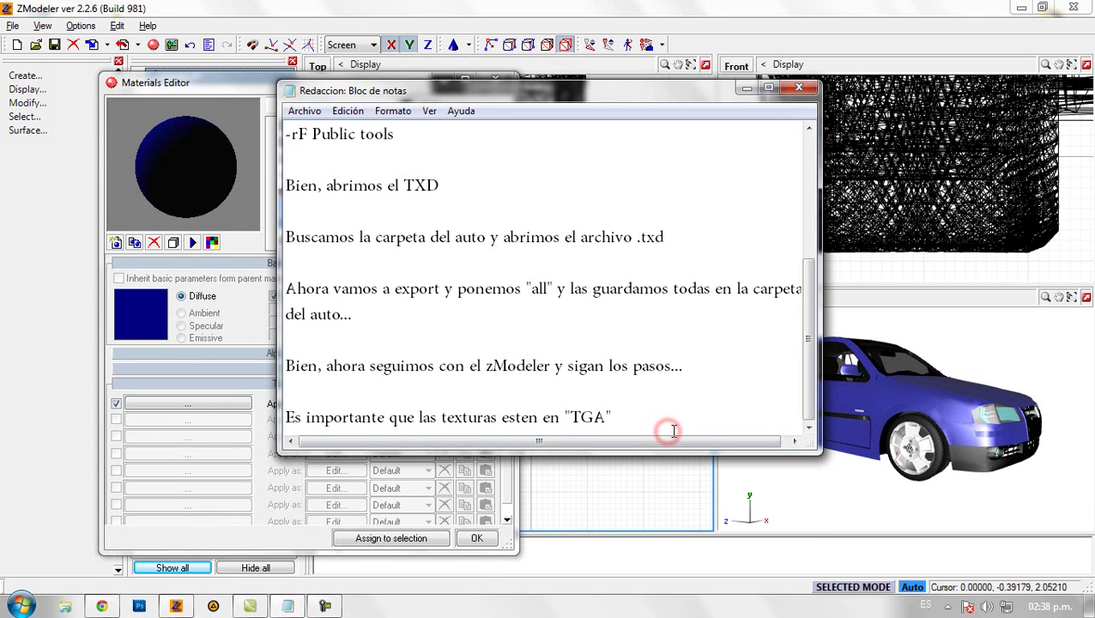
{"action": "key", "text": "Return"}
{"action": "key", "text": "Return"}
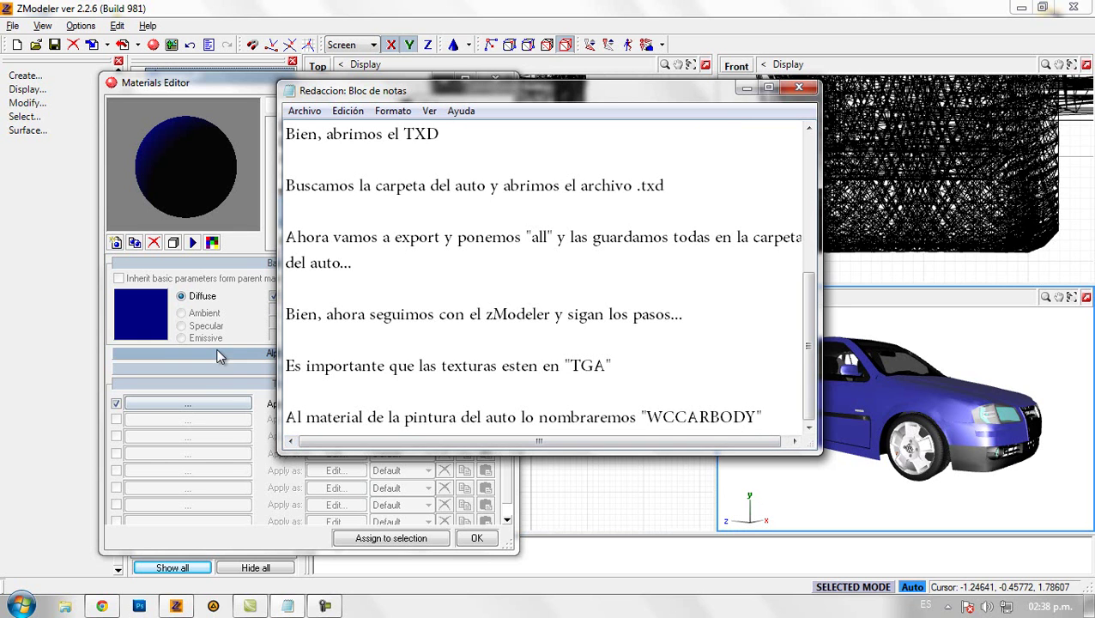
{"action": "left_click", "coordinate": [251, 327]}
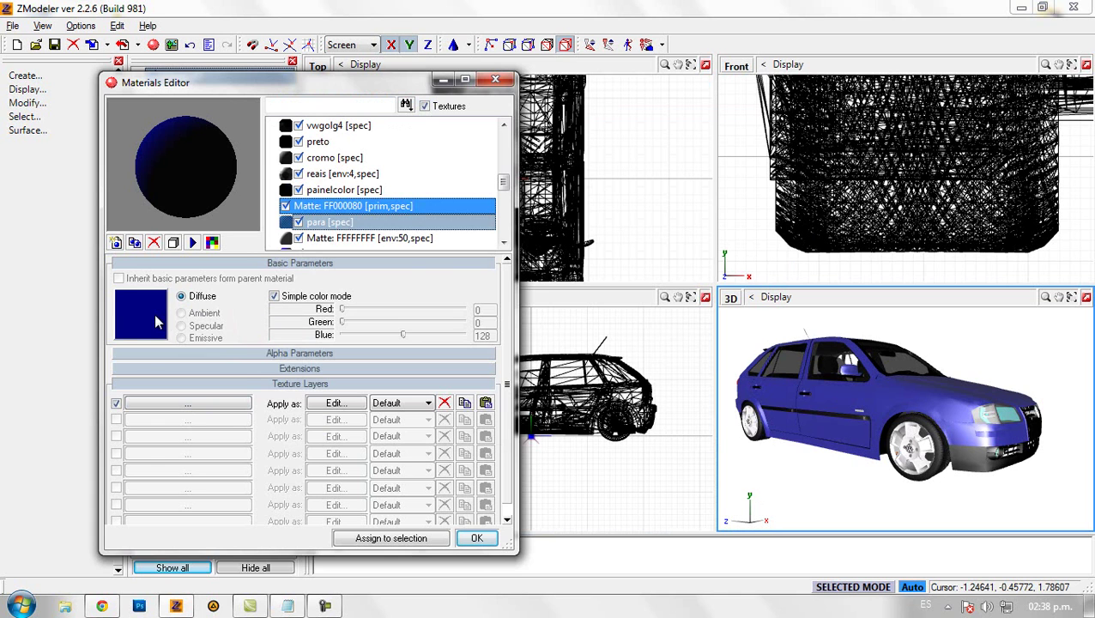
- Change the diffuse color of the body paint material to white
{"action": "left_click", "coordinate": [156, 322]}
{"action": "left_click", "coordinate": [293, 319]}
{"action": "left_click", "coordinate": [175, 423]}
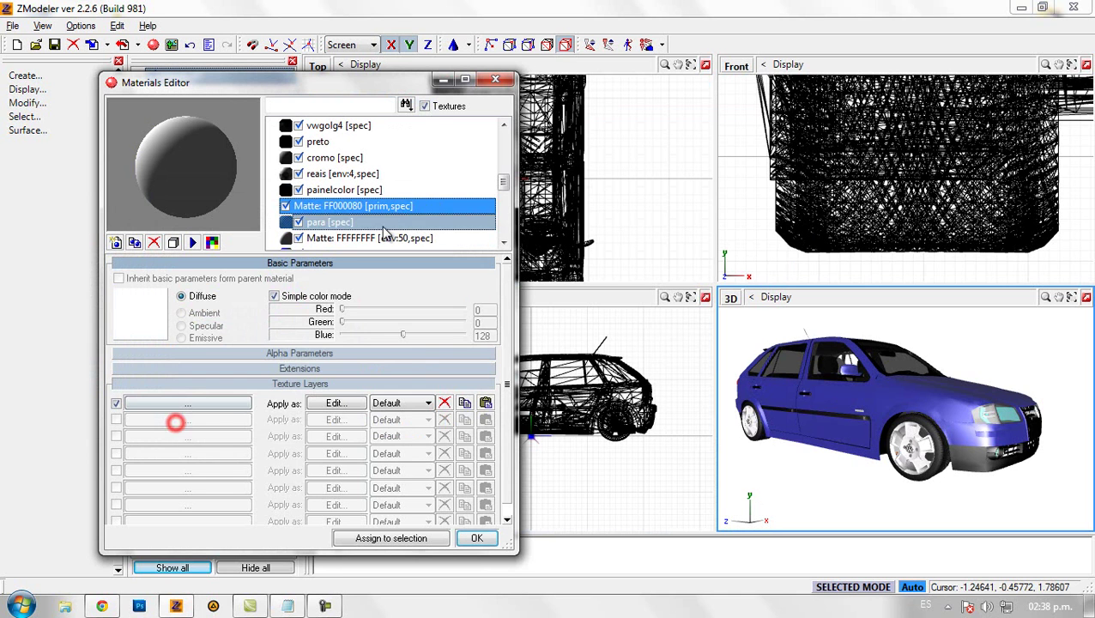
- Rename the body paint material Matte: FF000080 [prim,spec] to wccarbody
{"action": "left_click", "coordinate": [410, 206]}
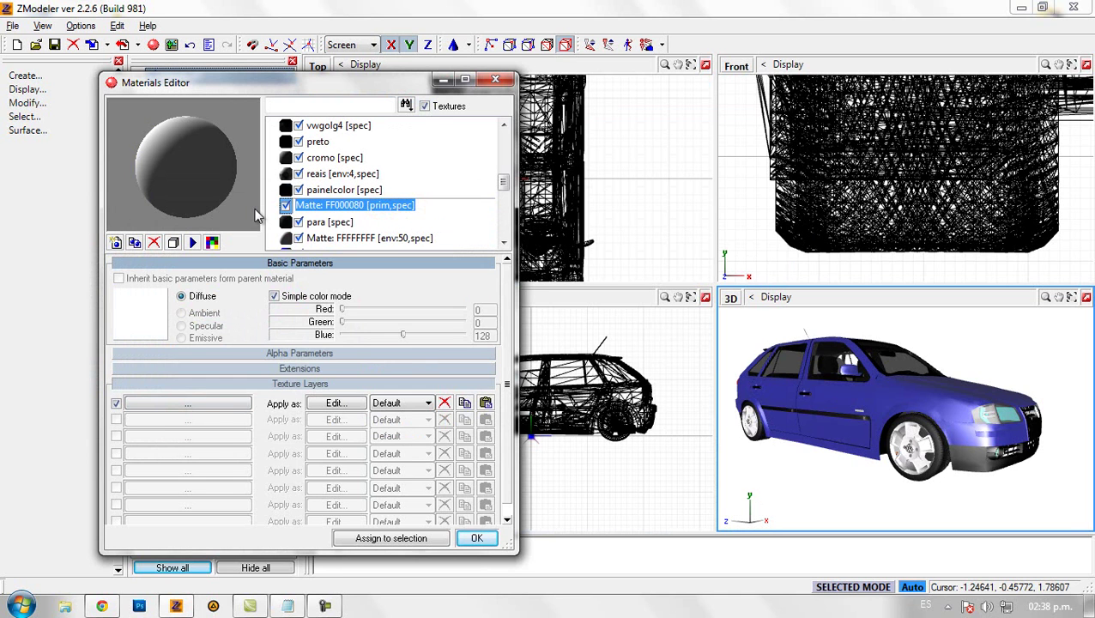
{"action": "type", "text": "W"}
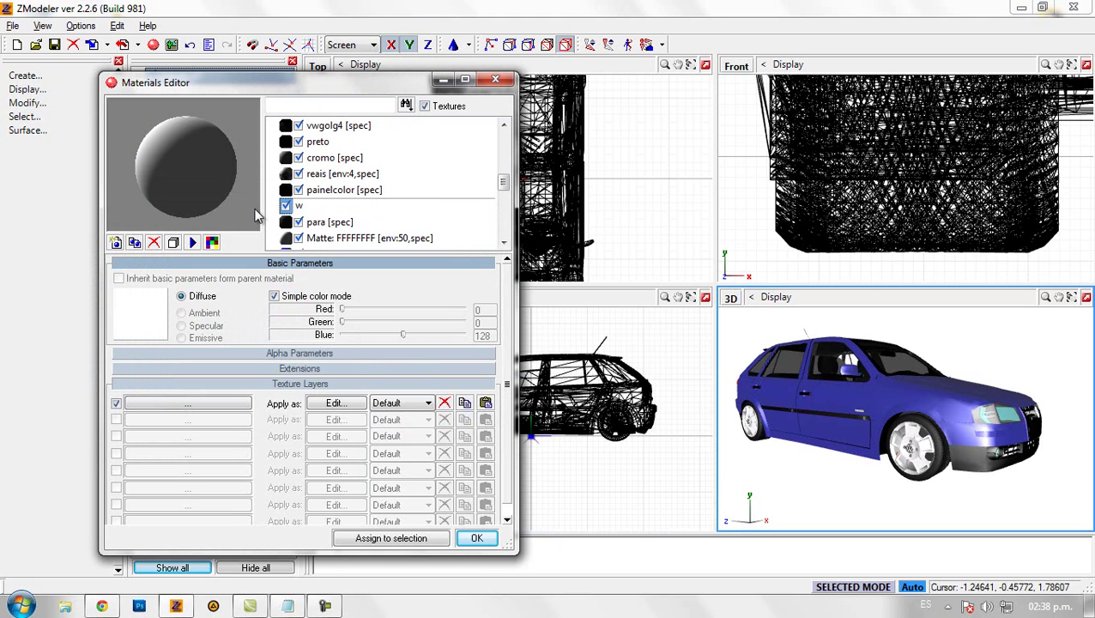
{"action": "scroll", "coordinate": [369, 180], "scroll_direction": "up", "scroll_amount": 1}
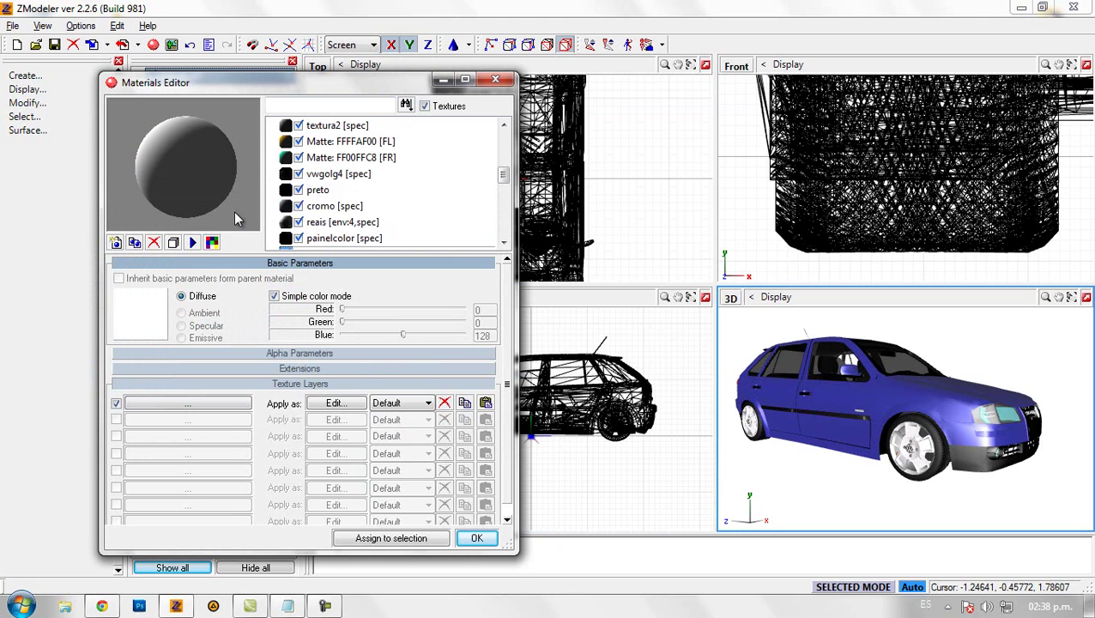
{"action": "left_click", "coordinate": [359, 192]}
{"action": "left_click", "coordinate": [359, 207]}
{"action": "scroll", "coordinate": [353, 215], "scroll_direction": "down", "scroll_amount": 1}
- Turn off simple color mode for the wccarbody material and switch to its ambient color
{"action": "left_click", "coordinate": [356, 207]}
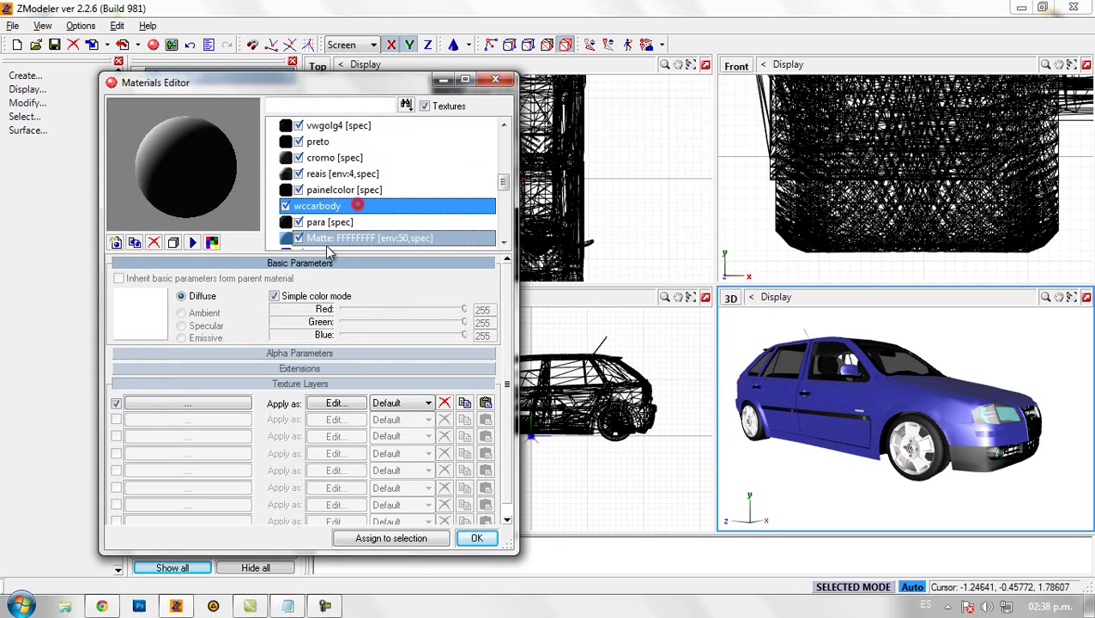
{"action": "left_click", "coordinate": [272, 297]}
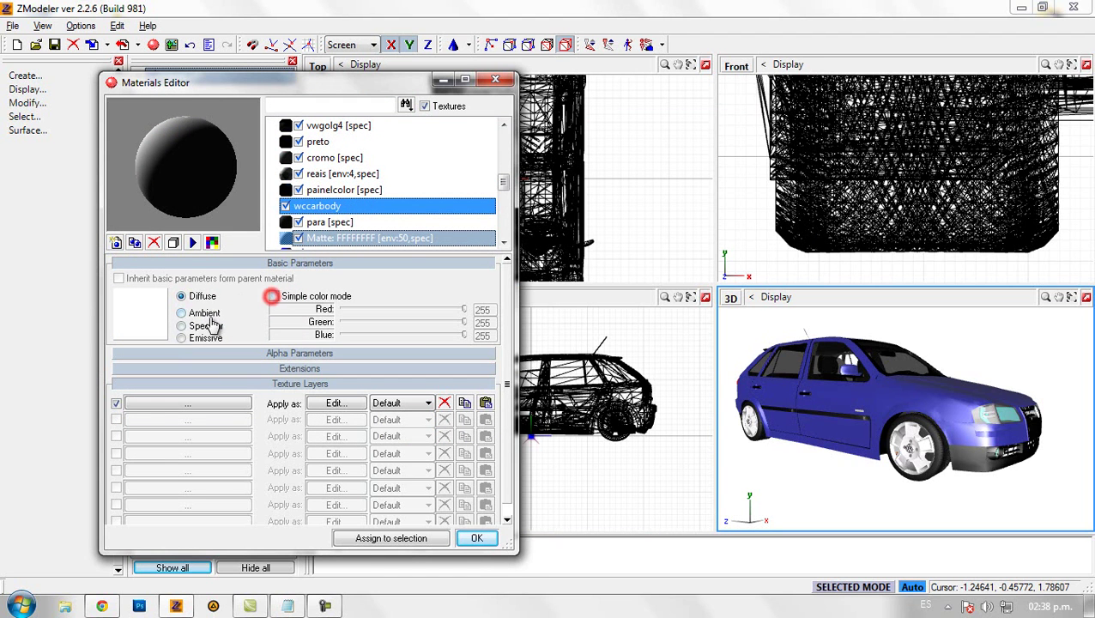
{"action": "left_click", "coordinate": [185, 313]}
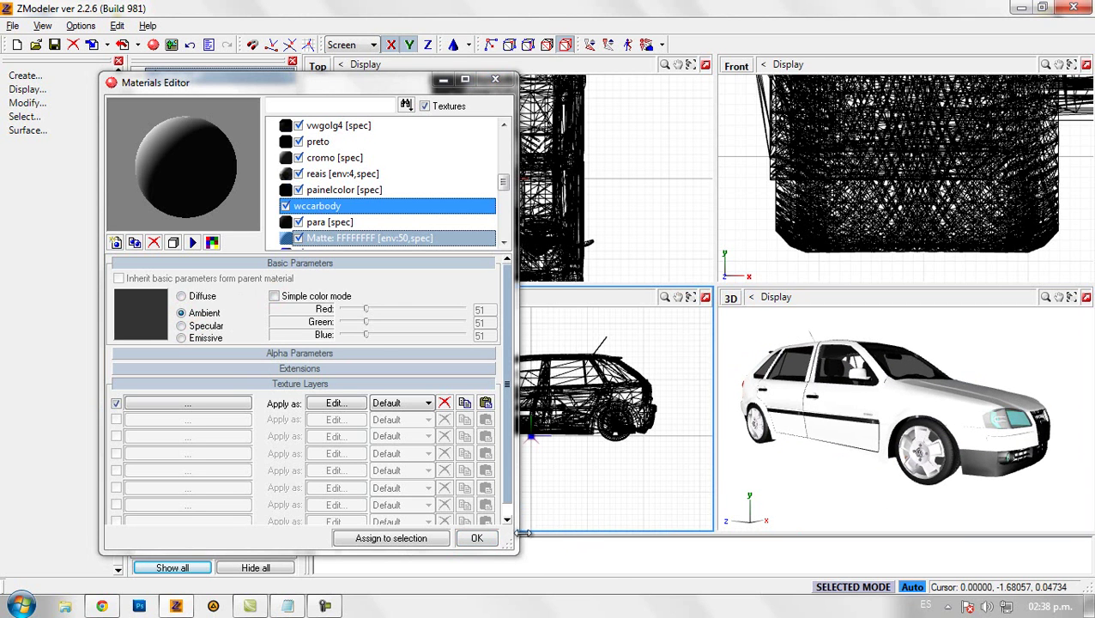
- Change the diffuse color of the vehiclelights128 [FL] material from the list to white
{"action": "left_click", "coordinate": [362, 221]}
{"action": "scroll", "coordinate": [381, 232], "scroll_direction": "down", "scroll_amount": 3}
{"action": "left_click", "coordinate": [370, 220]}
{"action": "key", "text": "v"}
{"action": "key", "text": "v"}
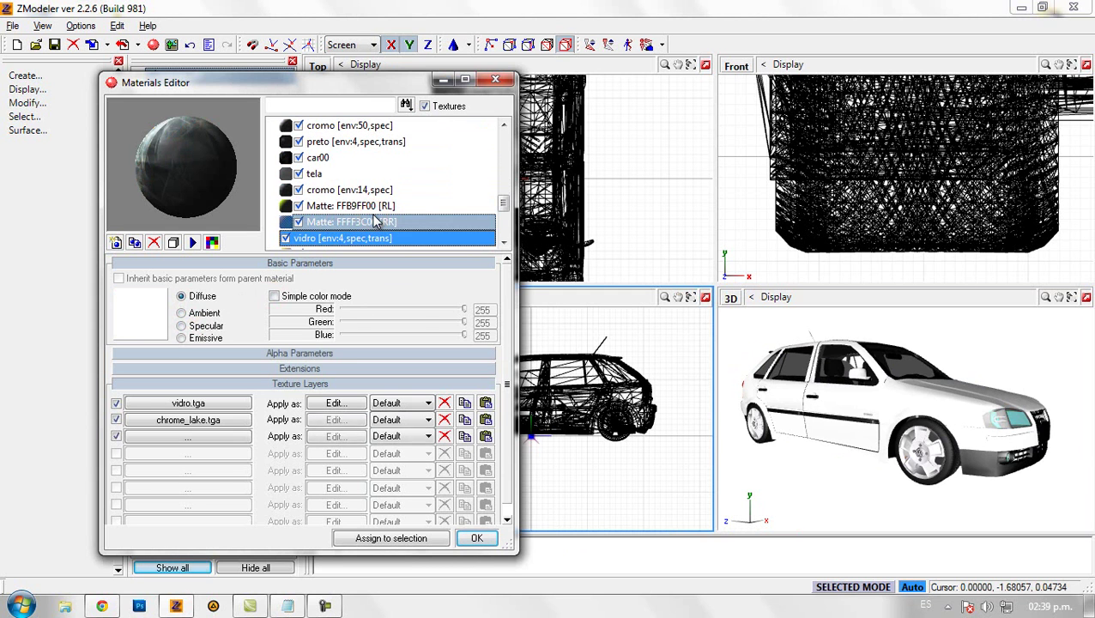
{"action": "left_click", "coordinate": [148, 318]}
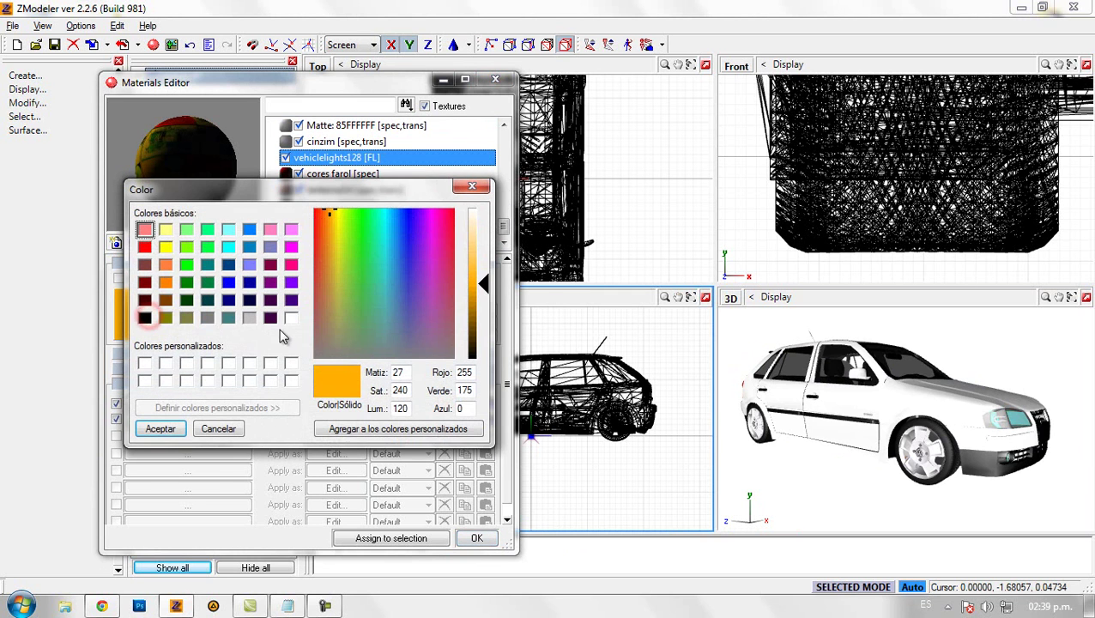
{"action": "left_click", "coordinate": [175, 424]}
- Check the lanterna3d and vidro materials and close the Materials Editor
{"action": "left_click", "coordinate": [330, 188]}
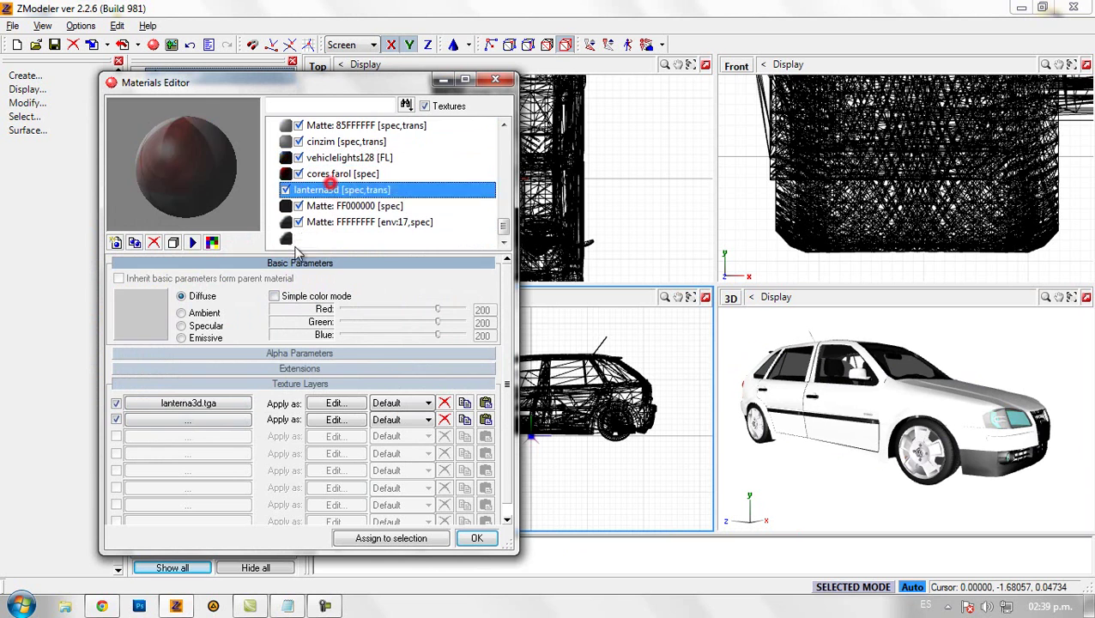
{"action": "key", "text": "v"}
{"action": "key", "text": "v"}
{"action": "key", "text": "v"}
{"action": "key", "text": "v"}
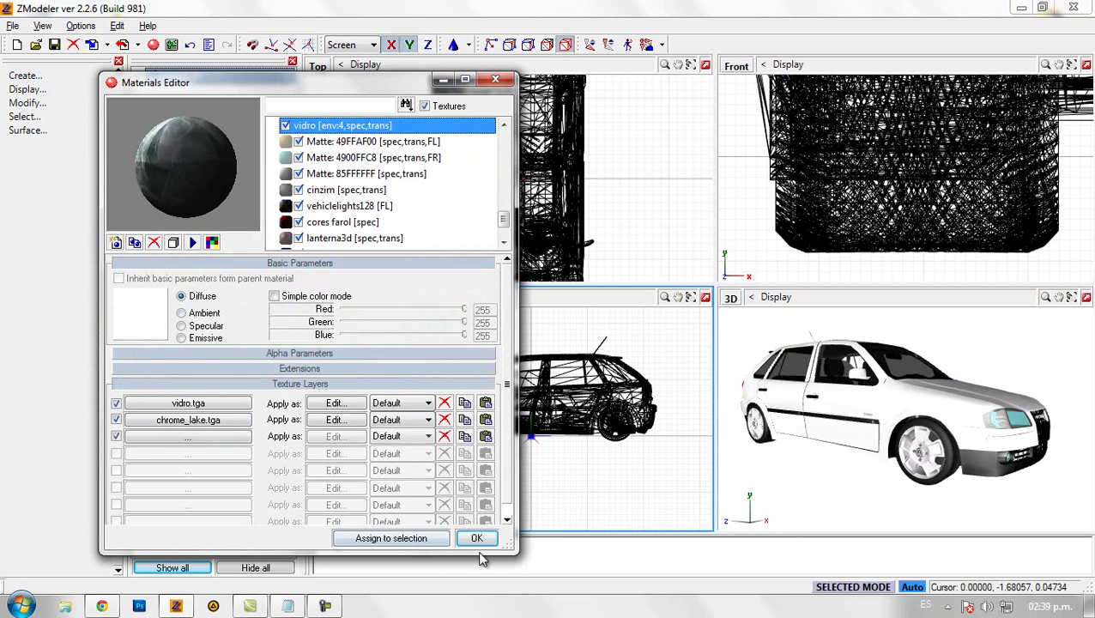
{"action": "left_click", "coordinate": [476, 538]}
- Reopen the Materials Editor and assign the vehiclelights128.tga texture to the headlight material Matte: FF00FFC8 [spec,FR]
{"action": "middle_click_drag", "start_coordinate": [995, 403], "coordinate": [950, 412]}
{"action": "left_click_drag", "start_coordinate": [946, 410], "coordinate": [918, 406]}
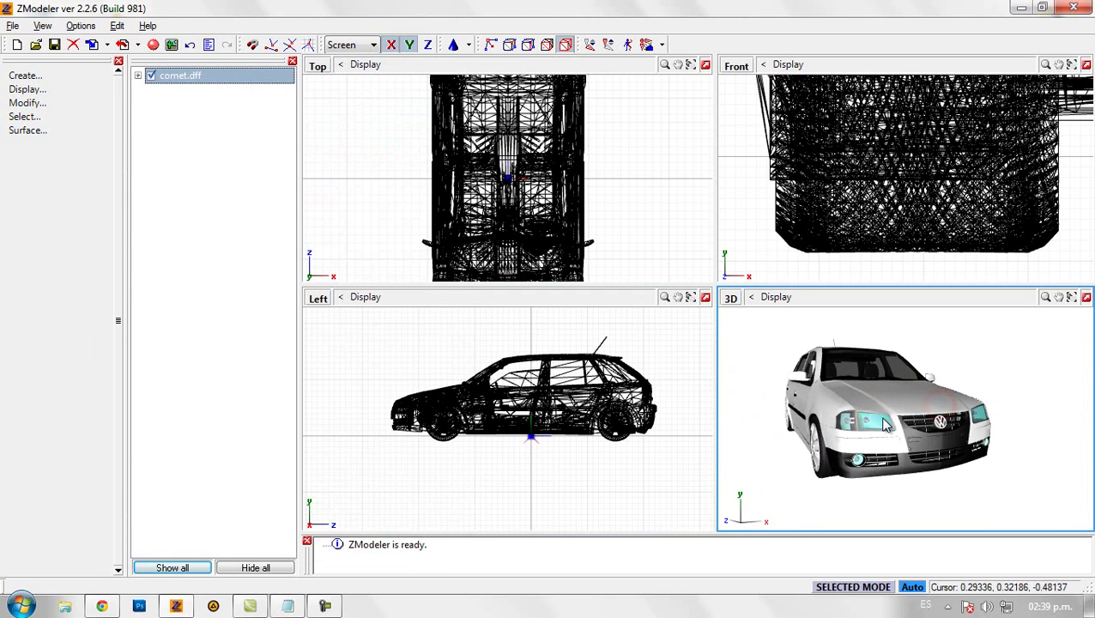
{"action": "scroll", "coordinate": [918, 406], "scroll_direction": "up", "scroll_amount": 3}
{"action": "left_click", "coordinate": [153, 44]}
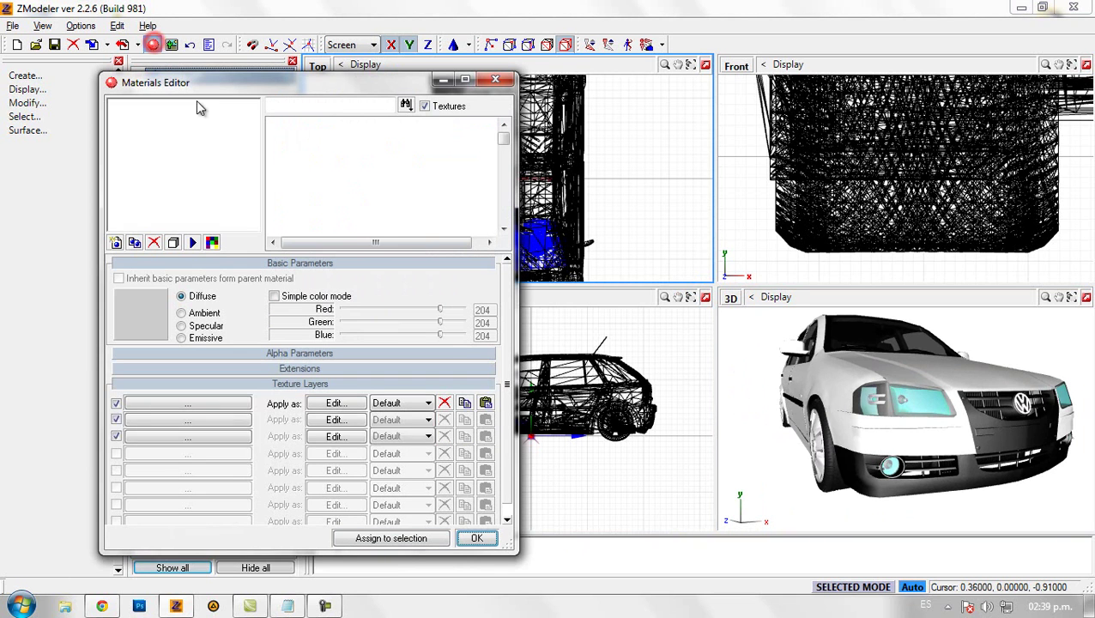
{"action": "left_click", "coordinate": [343, 158]}
{"action": "left_click", "coordinate": [350, 174]}
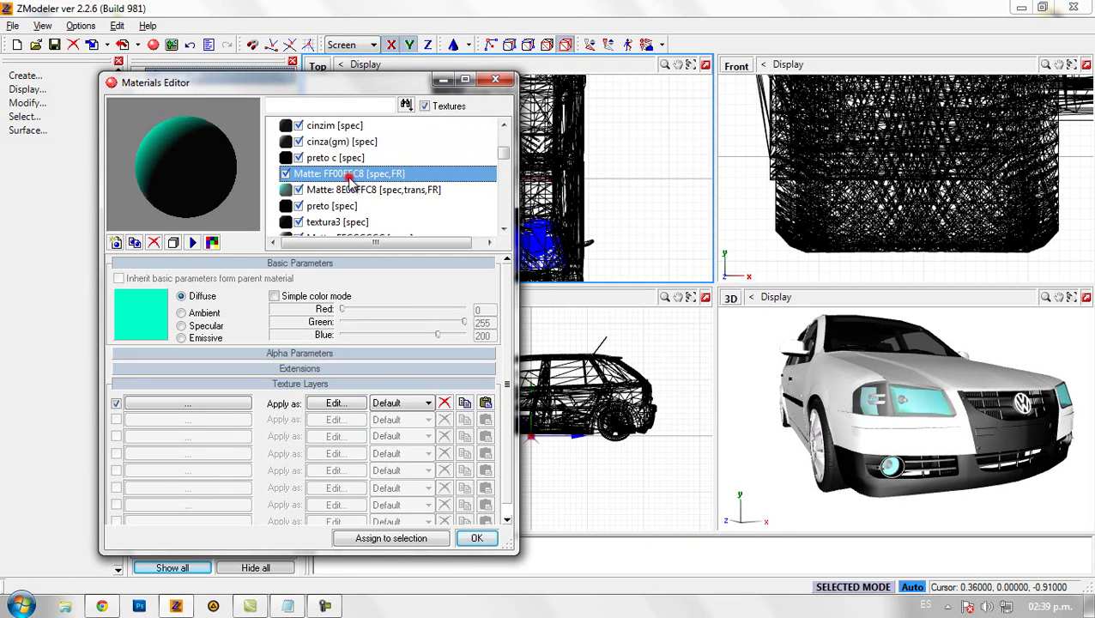
{"action": "left_click", "coordinate": [292, 175]}
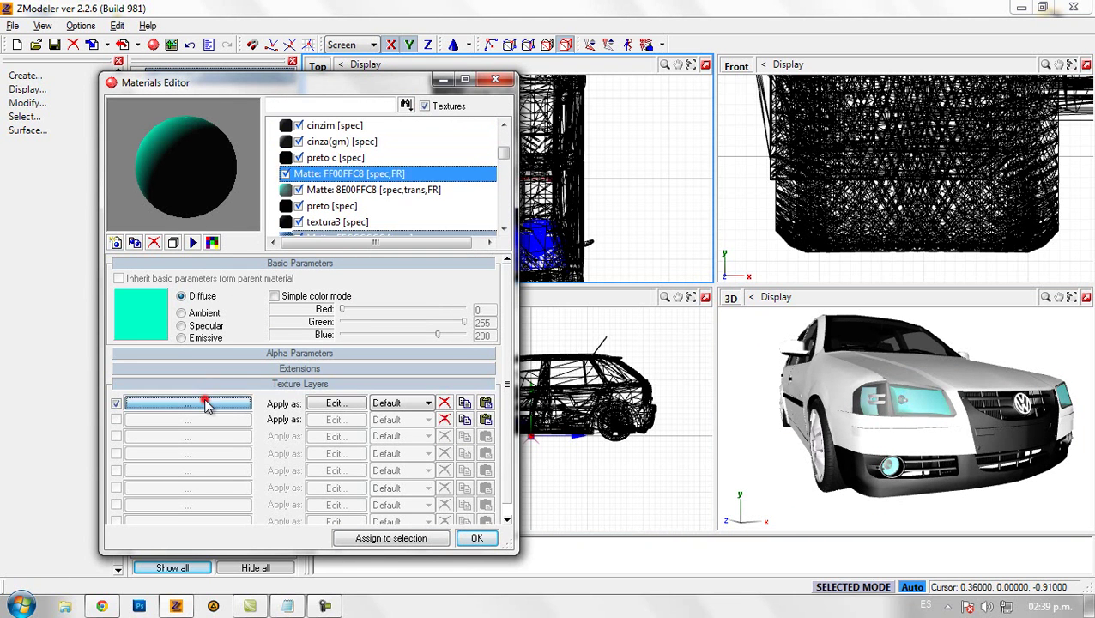
{"action": "left_click", "coordinate": [206, 403]}
{"action": "scroll", "coordinate": [194, 386], "scroll_direction": "down", "scroll_amount": 5}
{"action": "left_click", "coordinate": [194, 388]}
{"action": "left_click", "coordinate": [205, 369]}
{"action": "left_click", "coordinate": [606, 485]}
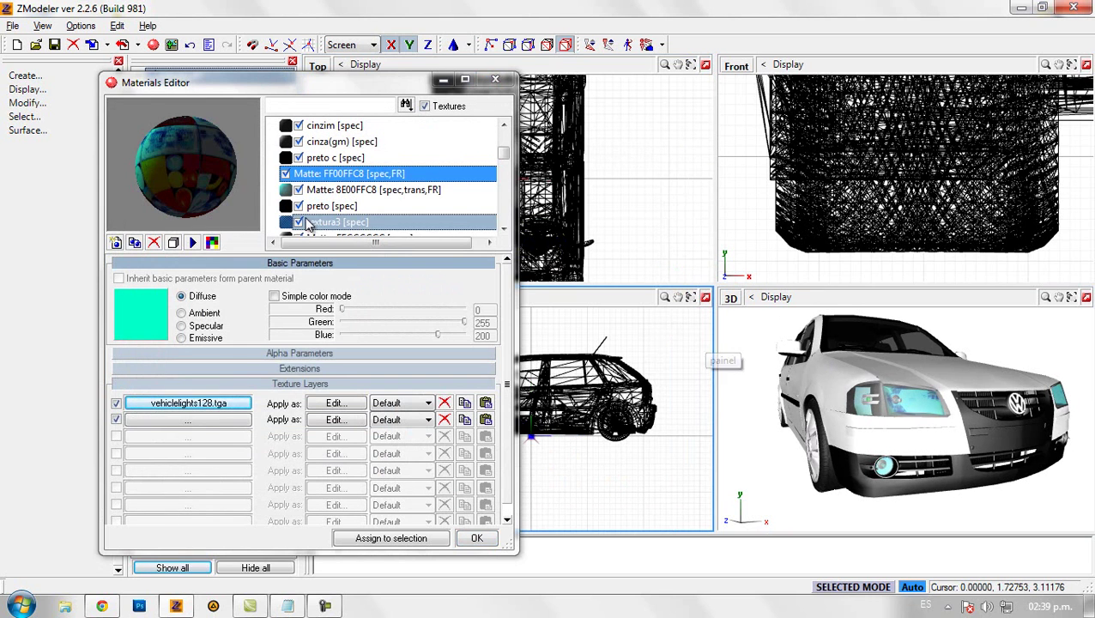
- Set the diffuse and specular colors of Matte: FF00FFC8 [spec,FR] to white
{"action": "left_click", "coordinate": [141, 314]}
{"action": "left_click", "coordinate": [291, 318]}
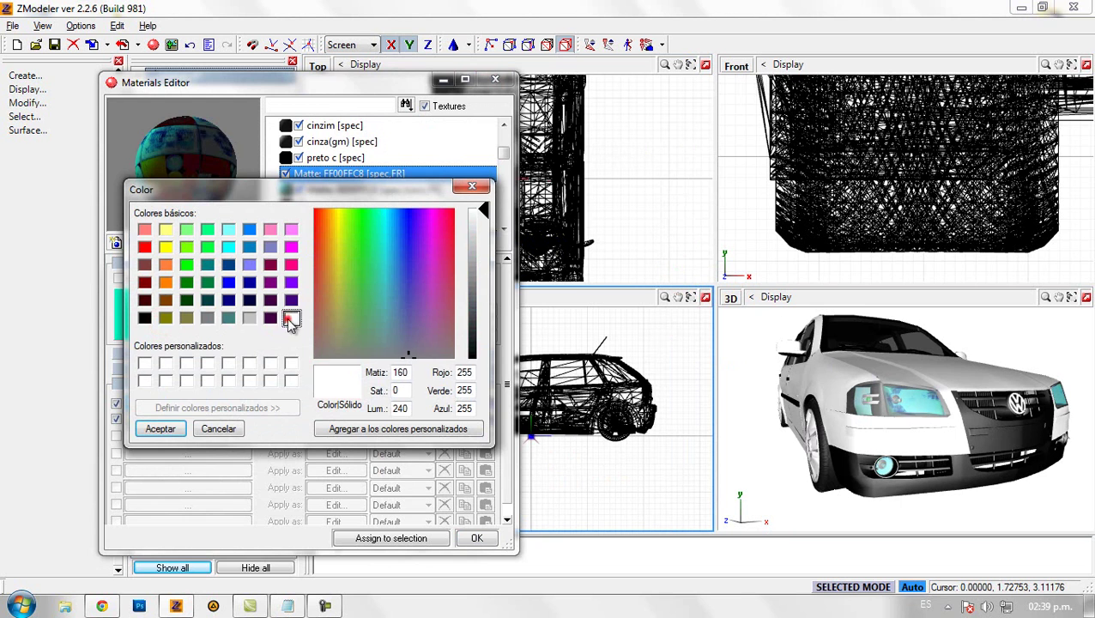
{"action": "left_click", "coordinate": [172, 428]}
{"action": "left_click", "coordinate": [181, 326]}
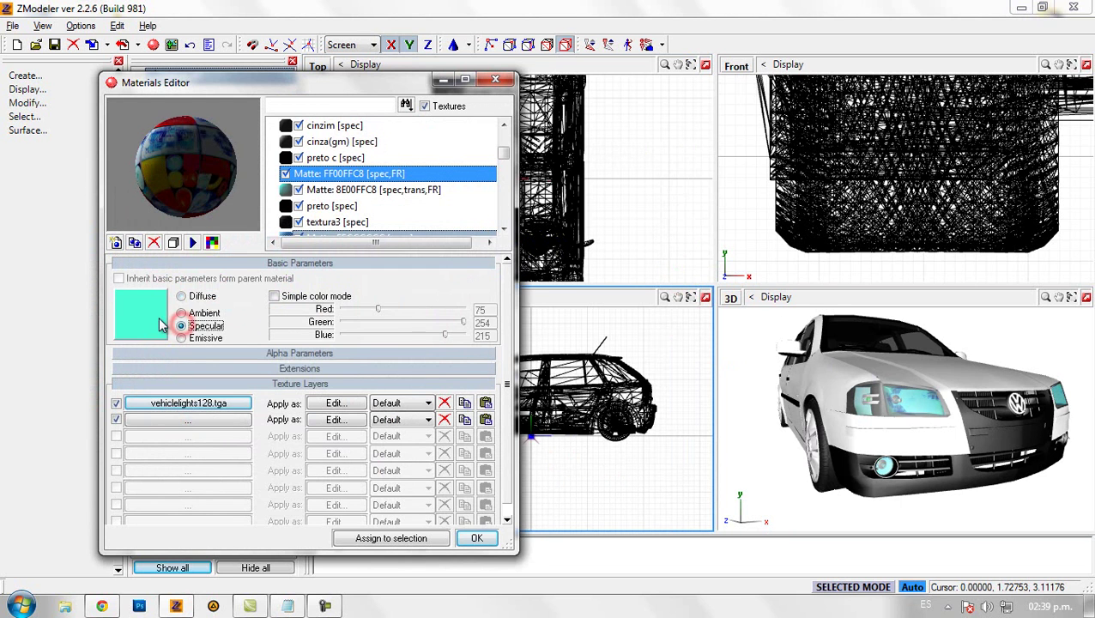
{"action": "left_click", "coordinate": [167, 327]}
{"action": "left_click", "coordinate": [145, 363]}
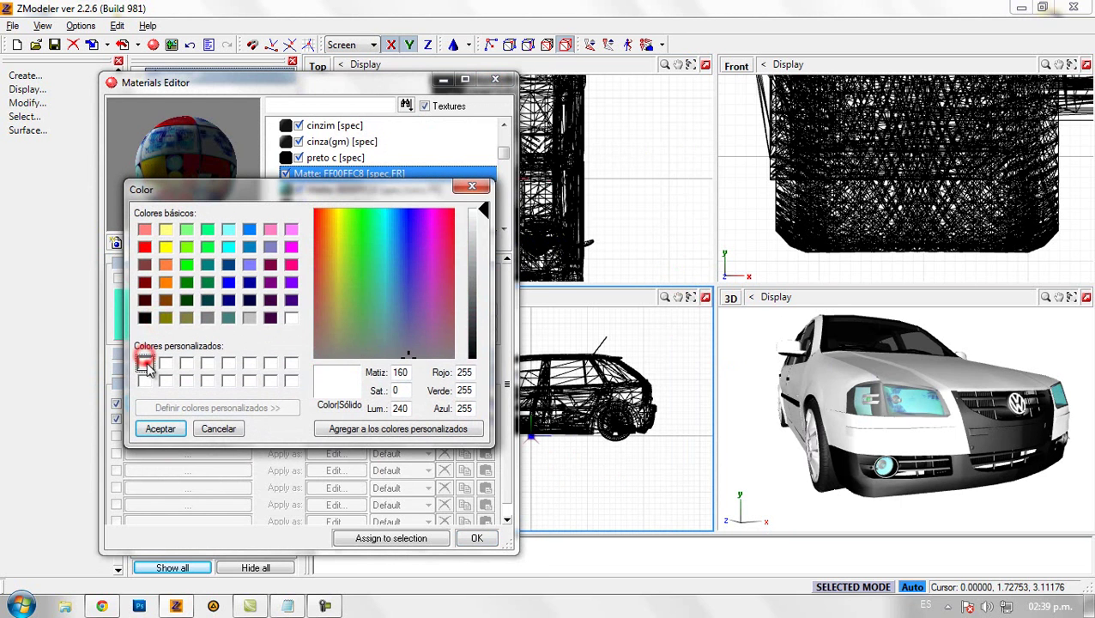
{"action": "left_click", "coordinate": [161, 428]}
- Give the material Matte: 8E00FFC8 [spec,trans,FR] a white diffuse color and the vehiclelights128.tga texture
{"action": "left_click", "coordinate": [331, 189]}
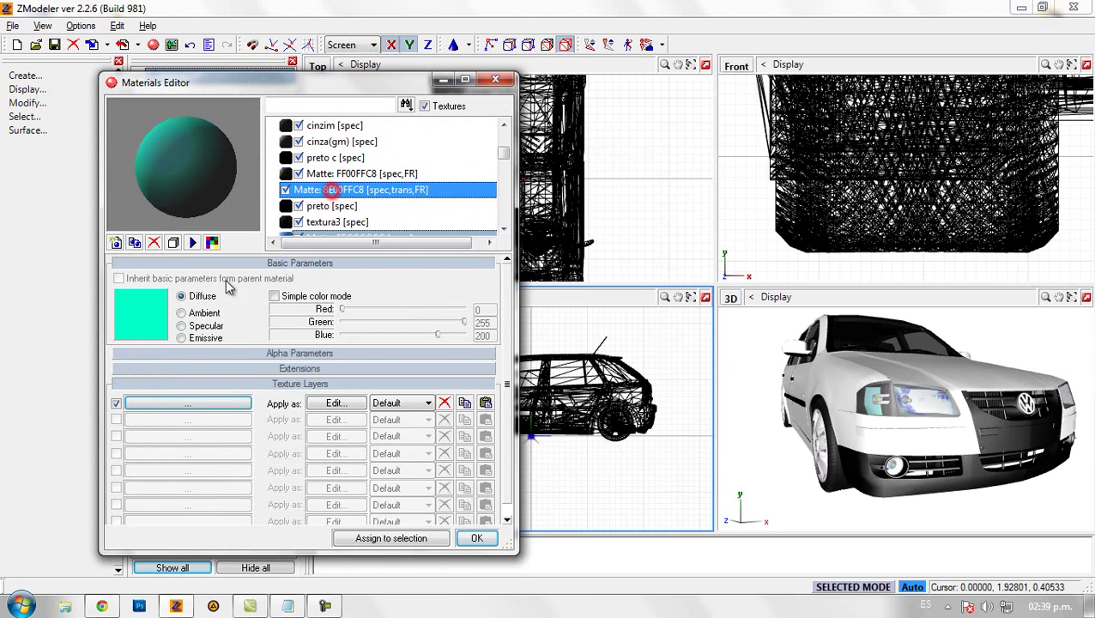
{"action": "left_click", "coordinate": [285, 191]}
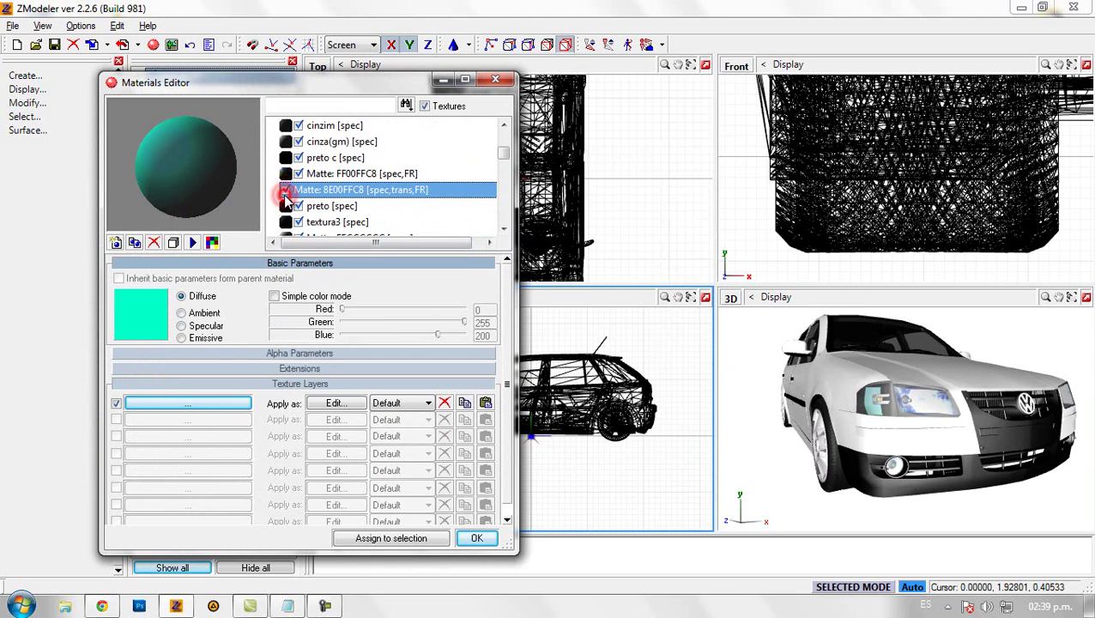
{"action": "left_click", "coordinate": [157, 326]}
{"action": "left_click", "coordinate": [290, 318]}
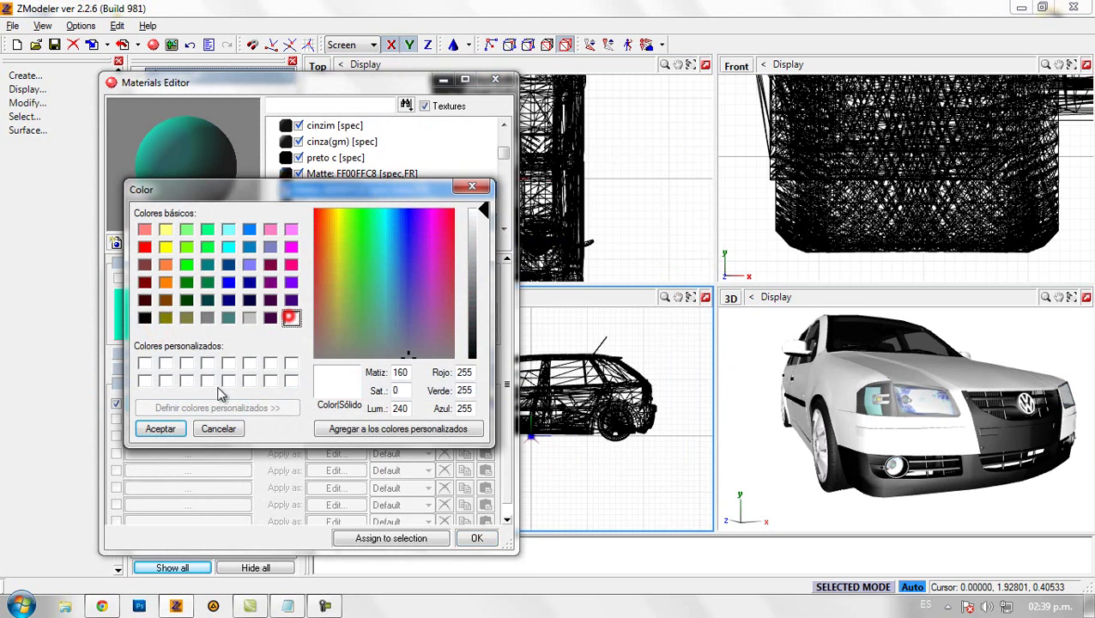
{"action": "left_click", "coordinate": [160, 428]}
{"action": "left_click", "coordinate": [206, 415]}
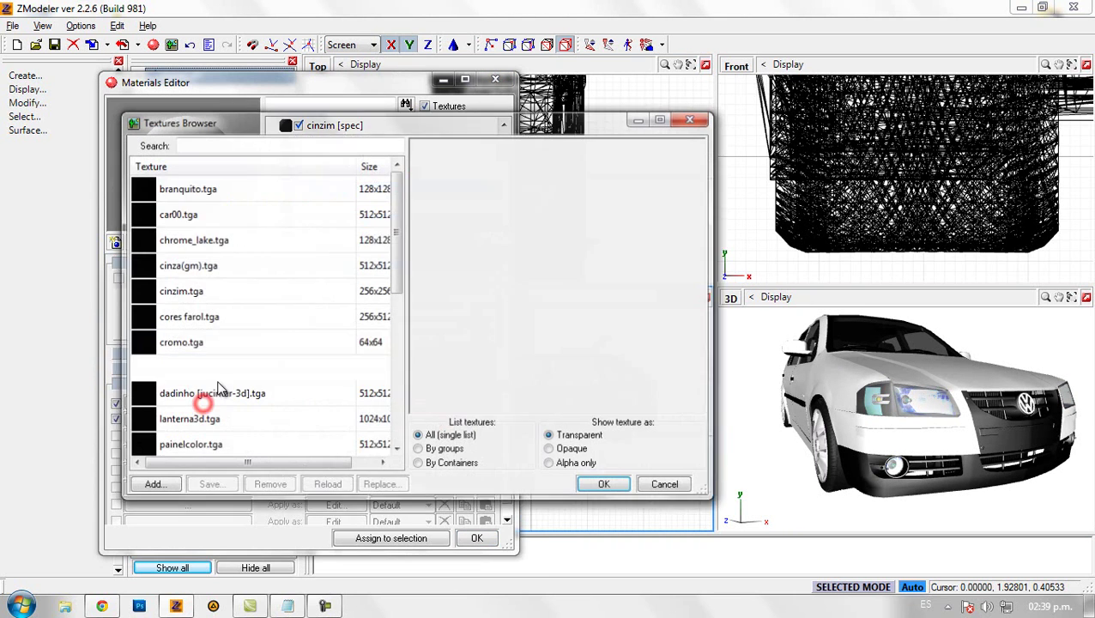
{"action": "left_click", "coordinate": [221, 378]}
{"action": "left_click", "coordinate": [604, 486]}
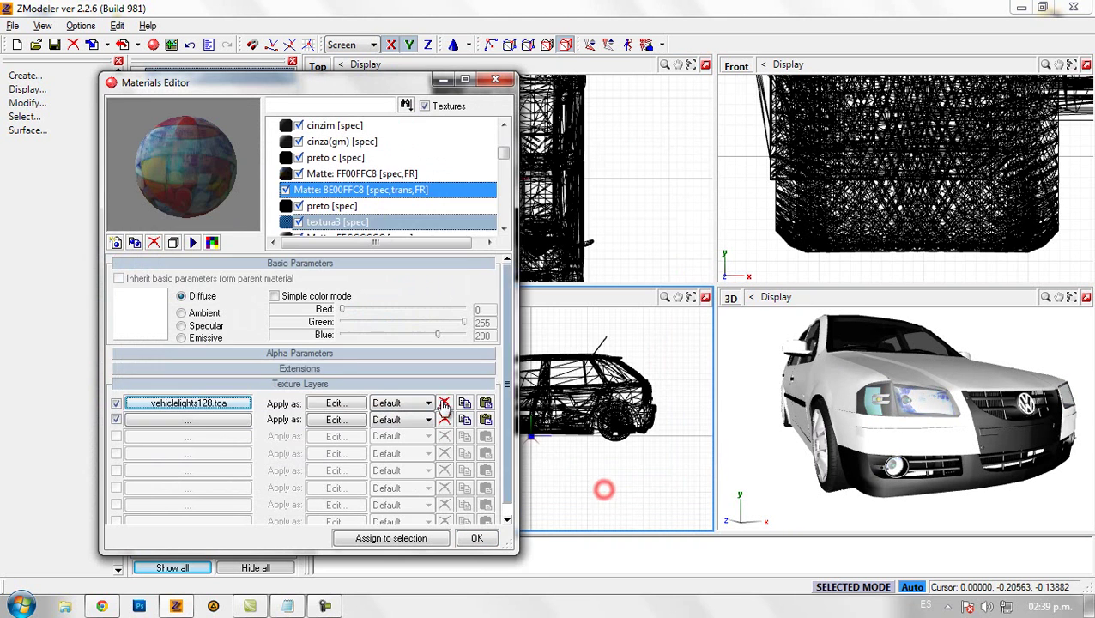
- Set the specular color of Matte: 8E00FFC8 [spec,trans,FR] to white
{"action": "left_click", "coordinate": [181, 314]}
{"action": "left_click", "coordinate": [146, 324]}
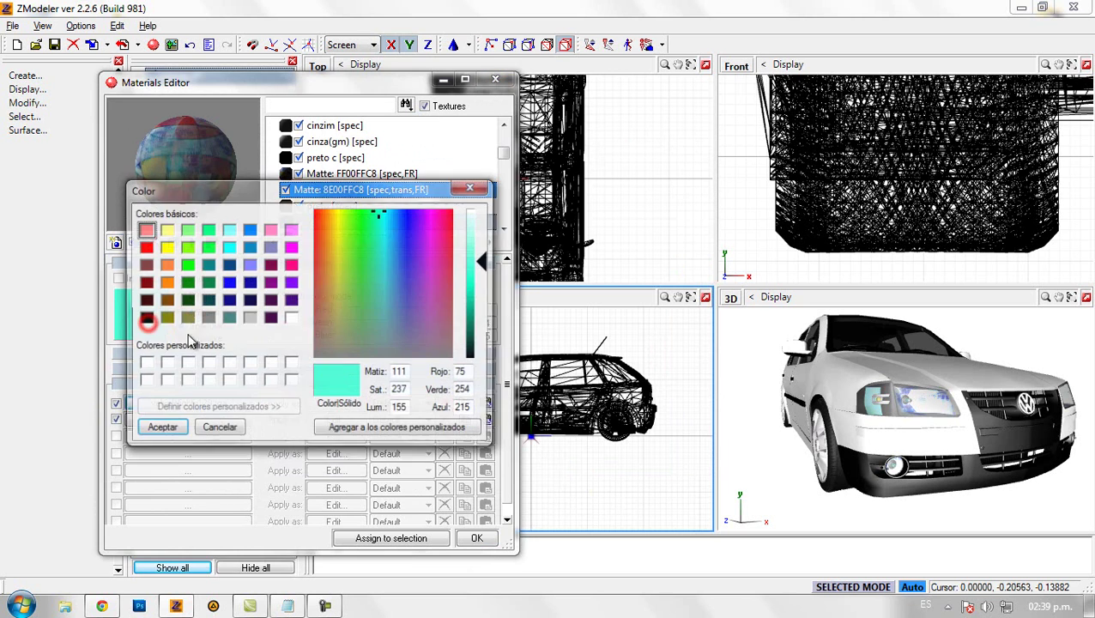
{"action": "left_click", "coordinate": [145, 365]}
{"action": "left_click", "coordinate": [161, 428]}
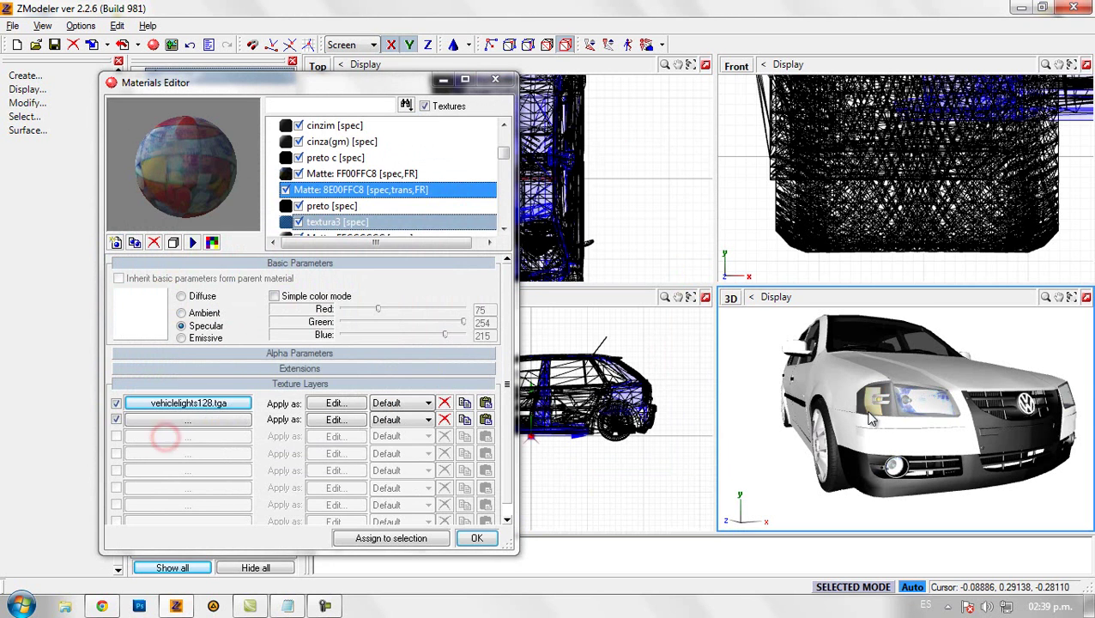
- Find the vehiclelights128 [FL] material in the list and open its name text for copying
{"action": "left_click", "coordinate": [319, 160]}
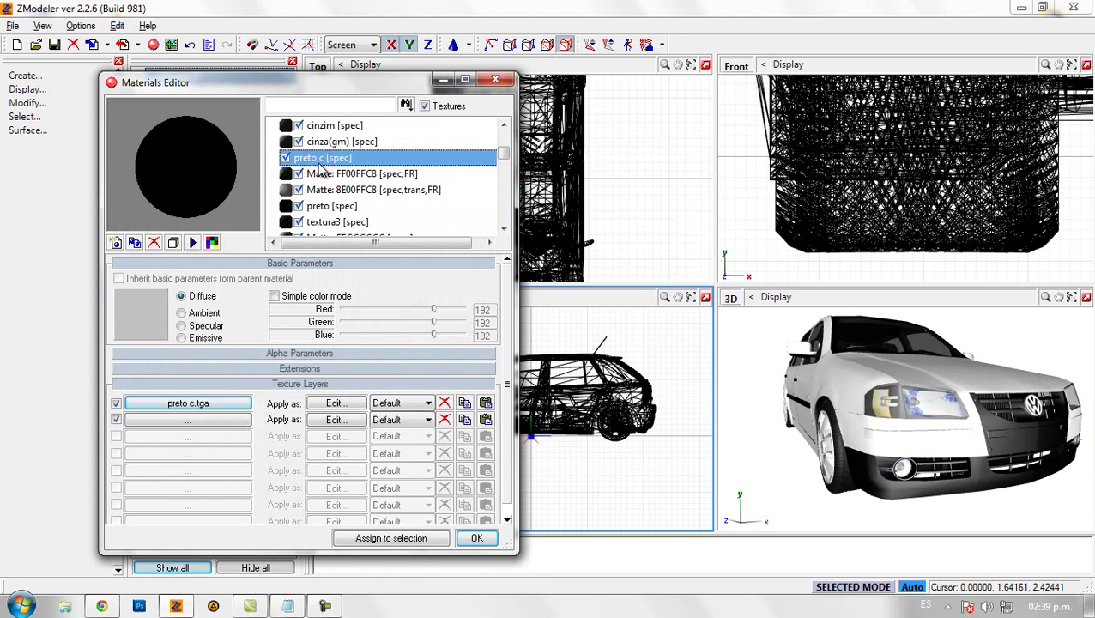
{"action": "scroll", "coordinate": [318, 164], "scroll_direction": "down", "scroll_amount": 3}
{"action": "left_click", "coordinate": [326, 161]}
{"action": "scroll", "coordinate": [367, 206], "scroll_direction": "down", "scroll_amount": 2}
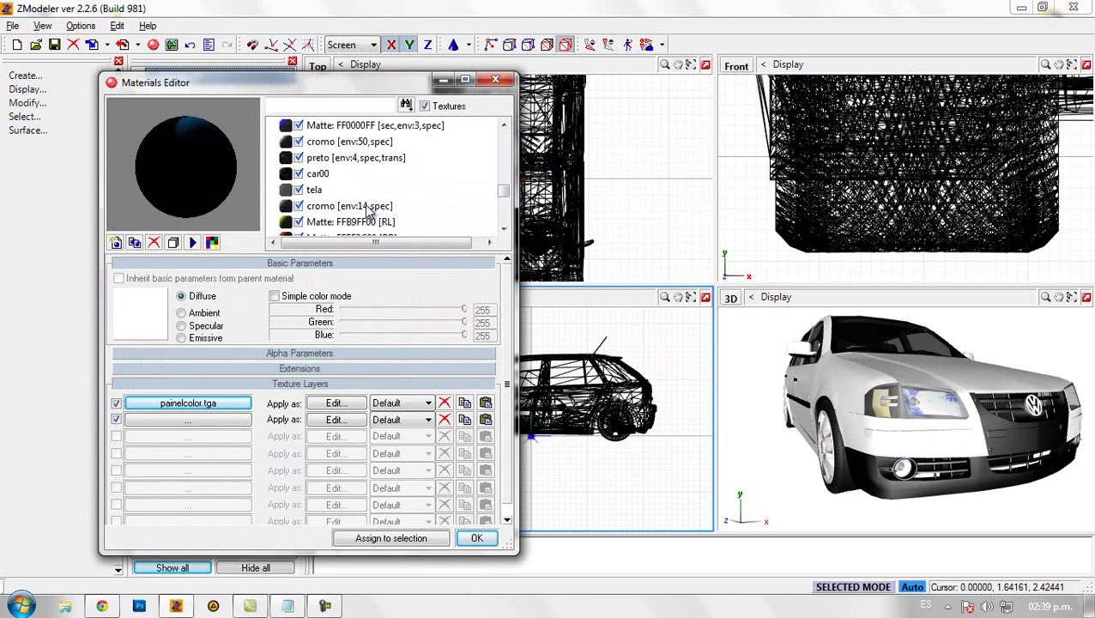
{"action": "left_click", "coordinate": [367, 206]}
{"action": "scroll", "coordinate": [366, 206], "scroll_direction": "down", "scroll_amount": 1}
{"action": "left_click", "coordinate": [366, 207]}
{"action": "scroll", "coordinate": [366, 207], "scroll_direction": "down", "scroll_amount": 2}
{"action": "left_click", "coordinate": [374, 206]}
{"action": "left_click", "coordinate": [374, 205]}
{"action": "left_click", "coordinate": [394, 222]}
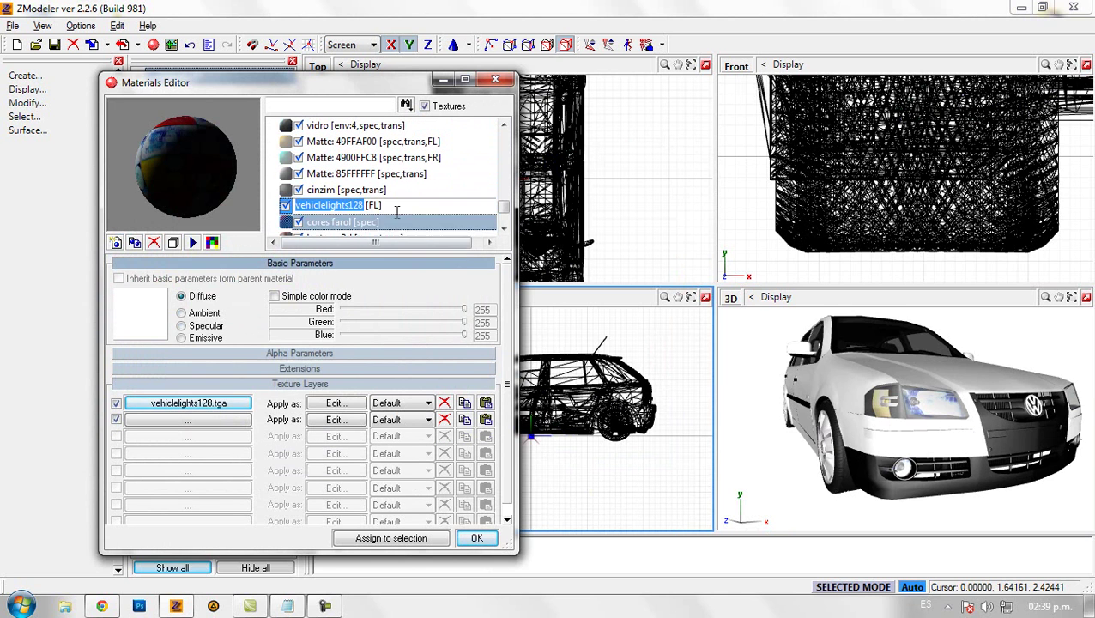
- Rename the retextured headlight materials to vehiclelights128
{"action": "left_click", "coordinate": [381, 175]}
{"action": "scroll", "coordinate": [386, 175], "scroll_direction": "up", "scroll_amount": 1}
{"action": "scroll", "coordinate": [386, 180], "scroll_direction": "up", "scroll_amount": 5}
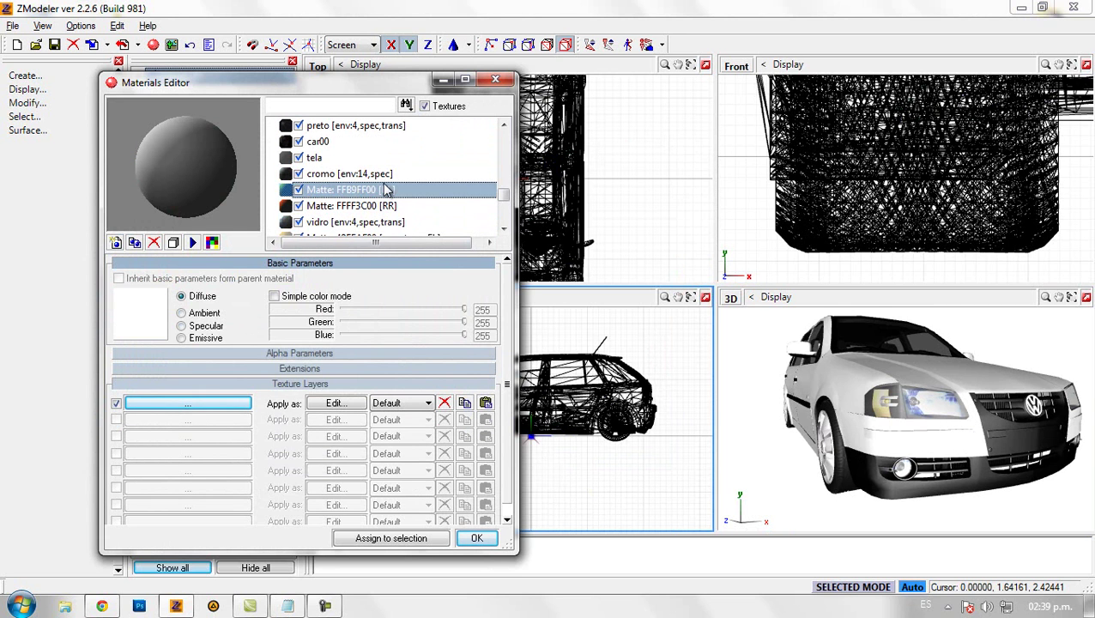
{"action": "scroll", "coordinate": [385, 190], "scroll_direction": "up", "scroll_amount": 3}
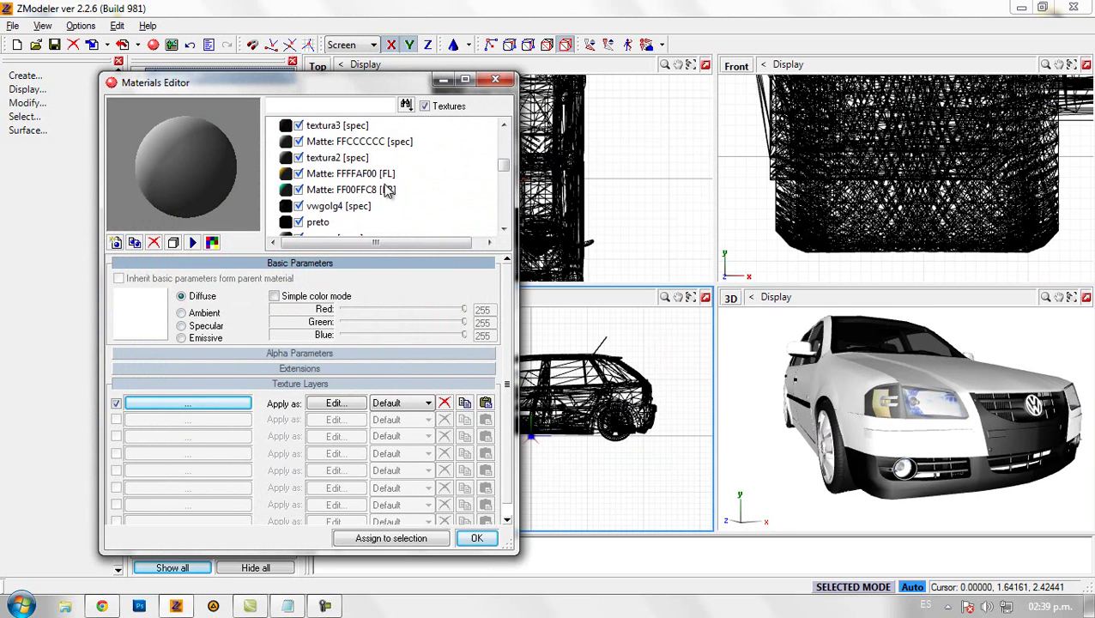
{"action": "left_click", "coordinate": [385, 190]}
{"action": "left_click", "coordinate": [382, 175]}
{"action": "scroll", "coordinate": [383, 175], "scroll_direction": "up", "scroll_amount": 3}
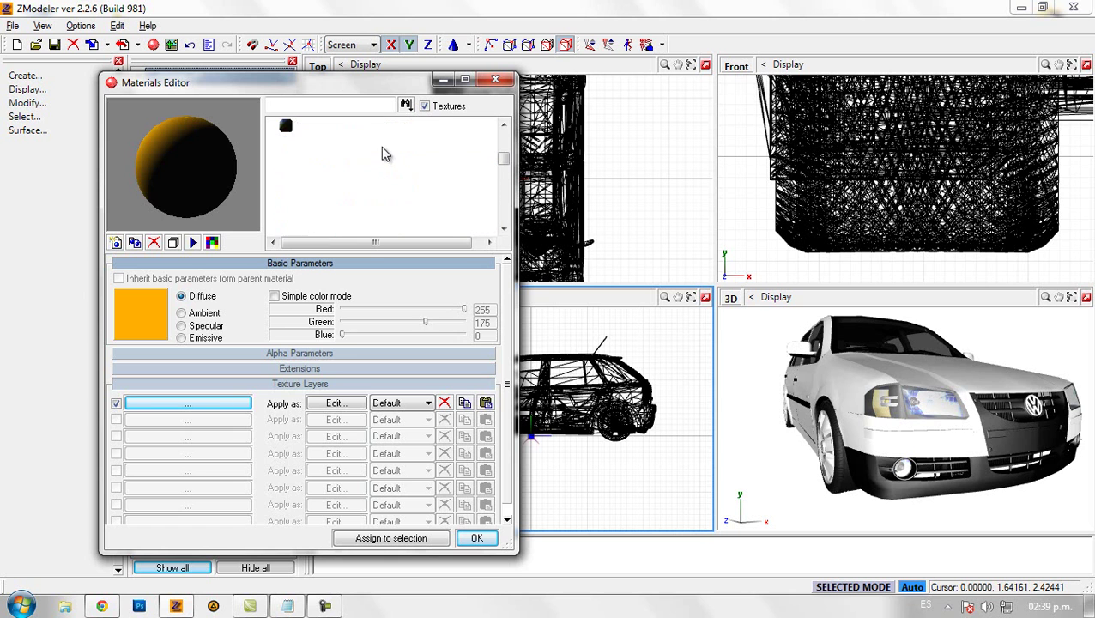
{"action": "left_click", "coordinate": [381, 144]}
{"action": "left_click", "coordinate": [381, 144]}
{"action": "left_click_drag", "start_coordinate": [306, 142], "coordinate": [287, 142]}
{"action": "type", "text": "vehiclelights128"}
{"action": "double_click", "coordinate": [358, 130]}
{"action": "left_click_drag", "start_coordinate": [435, 129], "coordinate": [288, 127]}
- Rename the material Matte: FF00FFC8 [FR] to vehiclelights128
{"action": "left_click_drag", "start_coordinate": [924, 446], "coordinate": [1008, 450]}
{"action": "left_click_drag", "start_coordinate": [817, 419], "coordinate": [839, 421]}
{"action": "middle_click_drag", "start_coordinate": [842, 426], "coordinate": [845, 388]}
{"action": "left_click", "coordinate": [345, 160]}
{"action": "scroll", "coordinate": [346, 160], "scroll_direction": "down", "scroll_amount": 2}
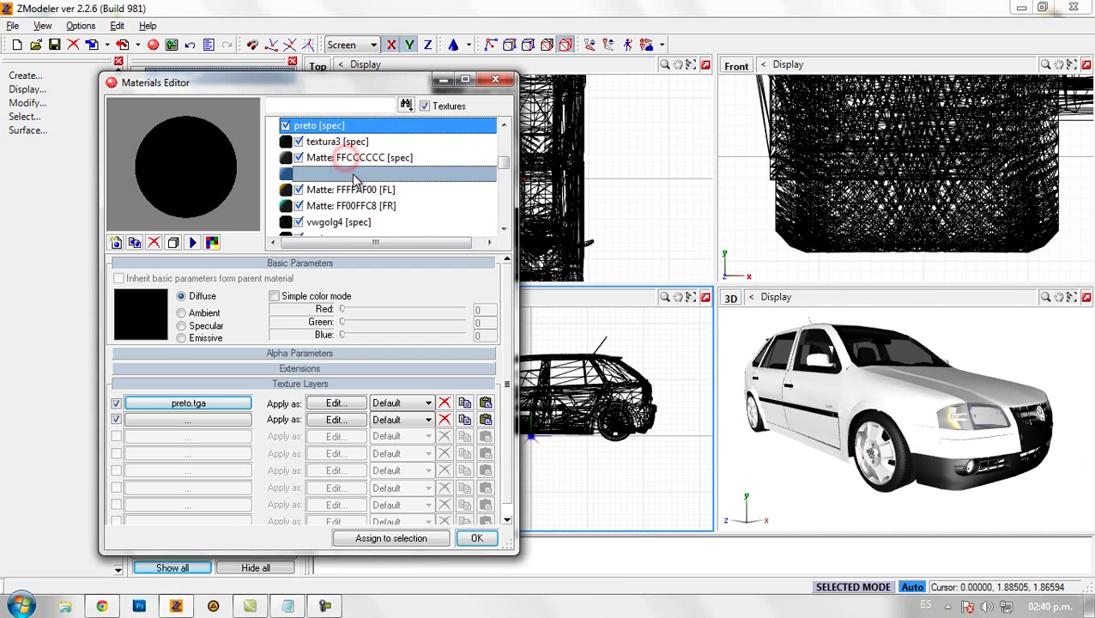
{"action": "left_click", "coordinate": [348, 174]}
{"action": "left_click", "coordinate": [316, 190]}
{"action": "left_click", "coordinate": [292, 206]}
{"action": "left_click", "coordinate": [352, 206]}
{"action": "type", "text": "vehiclelights128"}
- Rename the orange material Matte: FFFFAF00 [FL] to vehiclelights128
{"action": "left_click", "coordinate": [350, 190]}
{"action": "left_click", "coordinate": [413, 190]}
{"action": "type", "text": "vehiclelights128"}
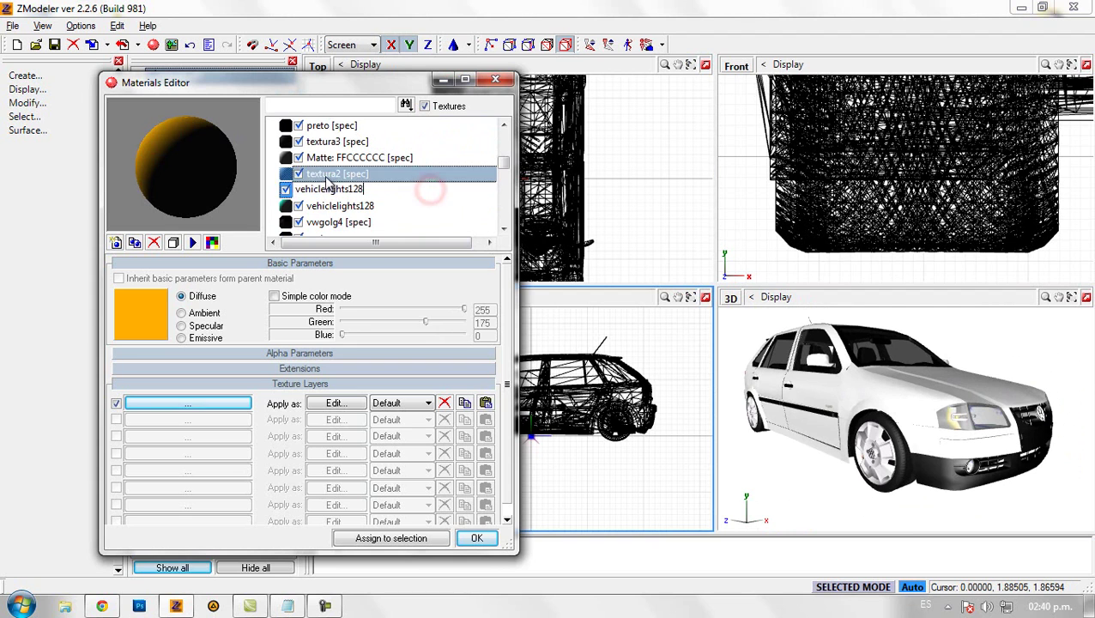
{"action": "left_click", "coordinate": [329, 175]}
- Examine the remaining white, blue, chrome and semi-transparent materials in the list
{"action": "scroll", "coordinate": [333, 178], "scroll_direction": "down", "scroll_amount": 1}
{"action": "scroll", "coordinate": [337, 188], "scroll_direction": "down", "scroll_amount": 2}
{"action": "left_click", "coordinate": [369, 190]}
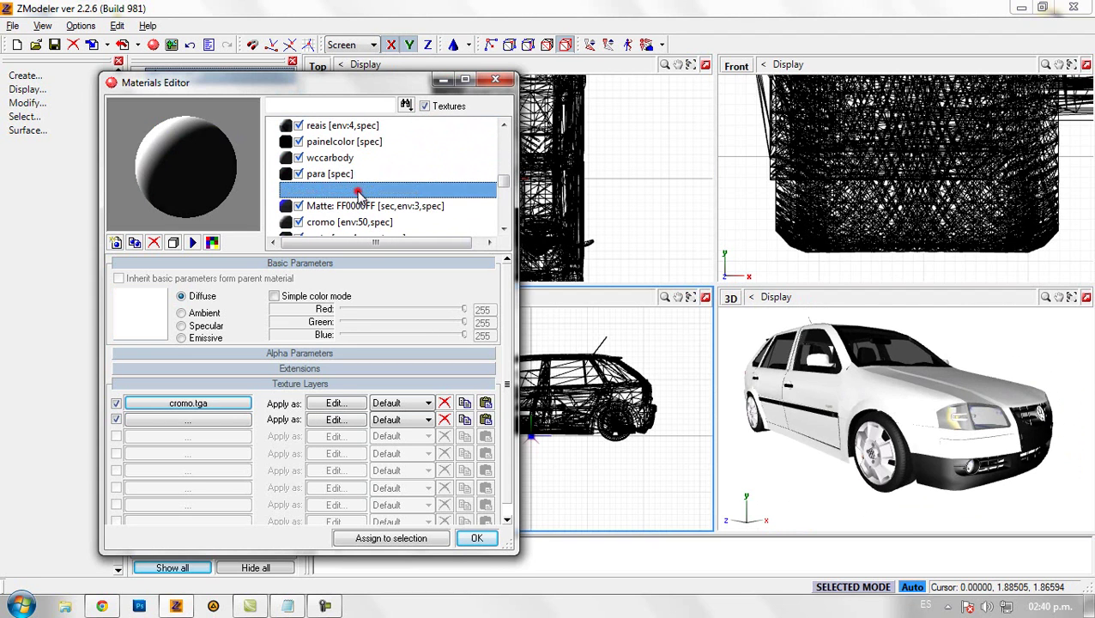
{"action": "left_click", "coordinate": [378, 206]}
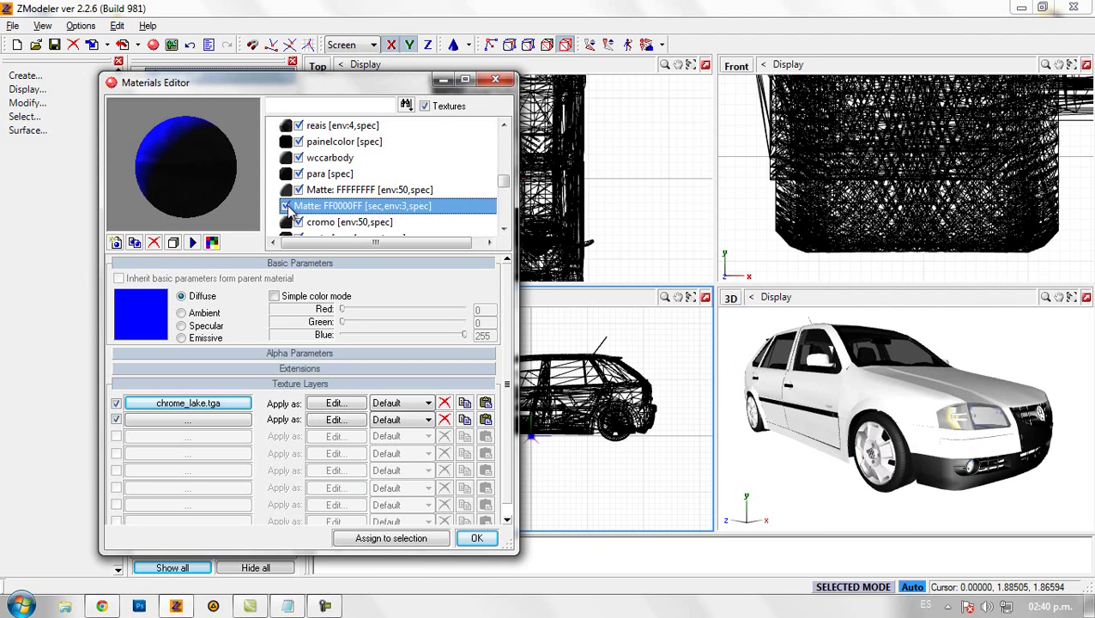
{"action": "left_click", "coordinate": [343, 221]}
{"action": "scroll", "coordinate": [343, 223], "scroll_direction": "down", "scroll_amount": 3}
{"action": "scroll", "coordinate": [349, 225], "scroll_direction": "down", "scroll_amount": 3}
{"action": "left_click", "coordinate": [357, 190]}
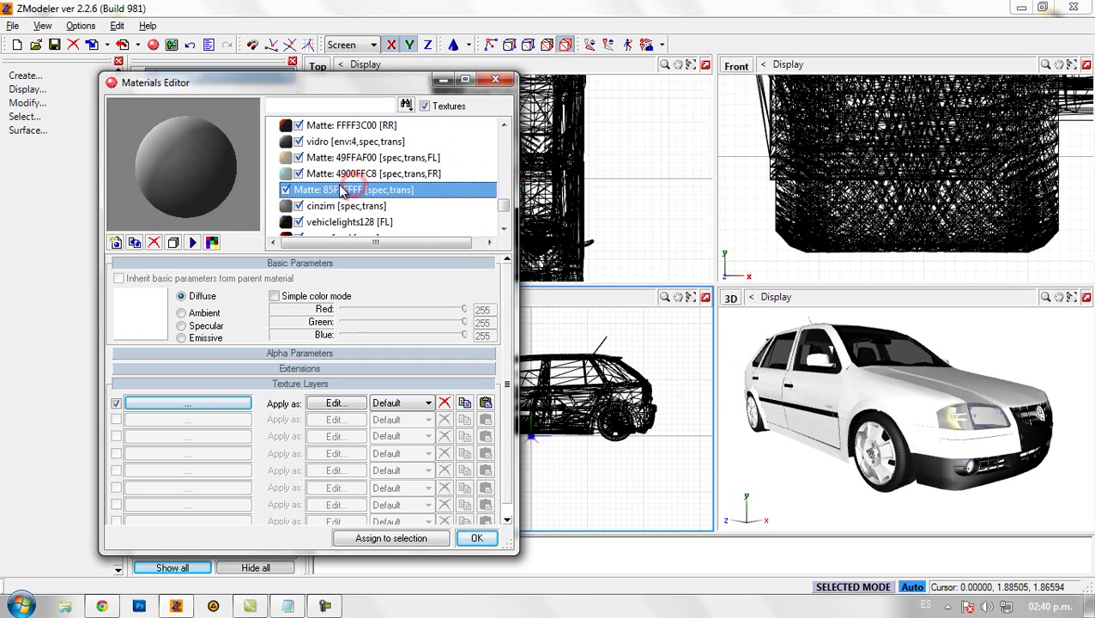
- Rename the transparent light materials Matte: 49FFAF00 [spec,trans,FL] and Matte: 4900FFC8 [spec,trans,FR] to vehiclelights128
{"action": "left_click", "coordinate": [343, 174]}
{"action": "left_click", "coordinate": [344, 159]}
{"action": "left_click", "coordinate": [402, 160]}
{"action": "double_click", "coordinate": [446, 157]}
{"action": "type", "text": "vehiclelights128"}
{"action": "left_click", "coordinate": [374, 178]}
{"action": "left_click", "coordinate": [442, 174]}
{"action": "type", "text": "vehiclelights128"}
- Rename the materials Matte: 85FFFFFF [spec,trans] and cinzim [spec,trans] to vidrio
{"action": "left_click", "coordinate": [323, 190]}
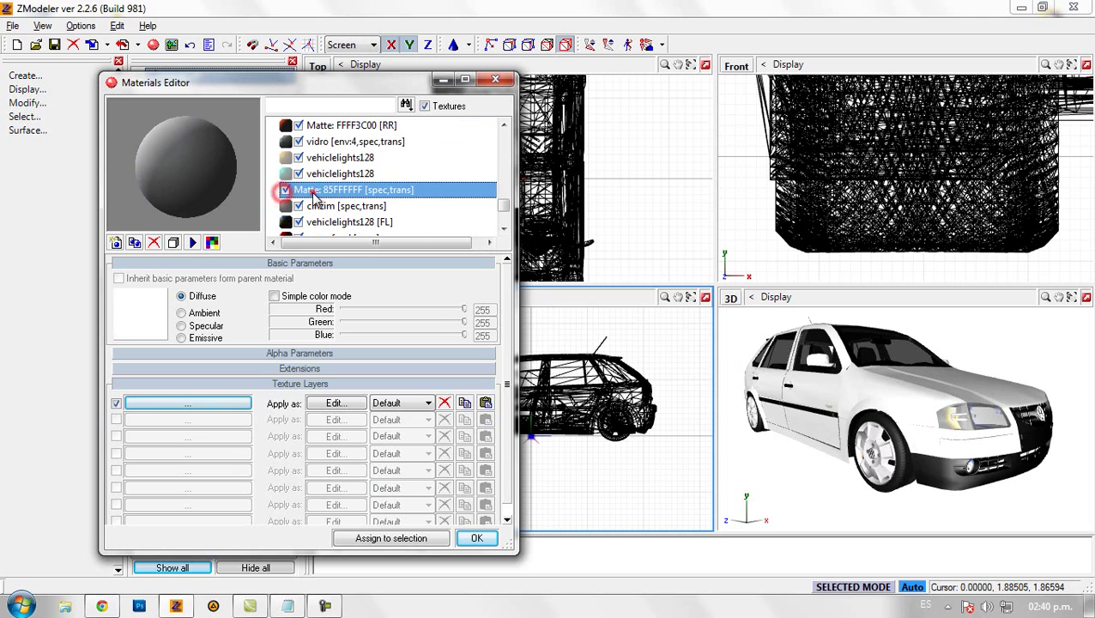
{"action": "left_click", "coordinate": [468, 195]}
{"action": "type", "text": "vidrio"}
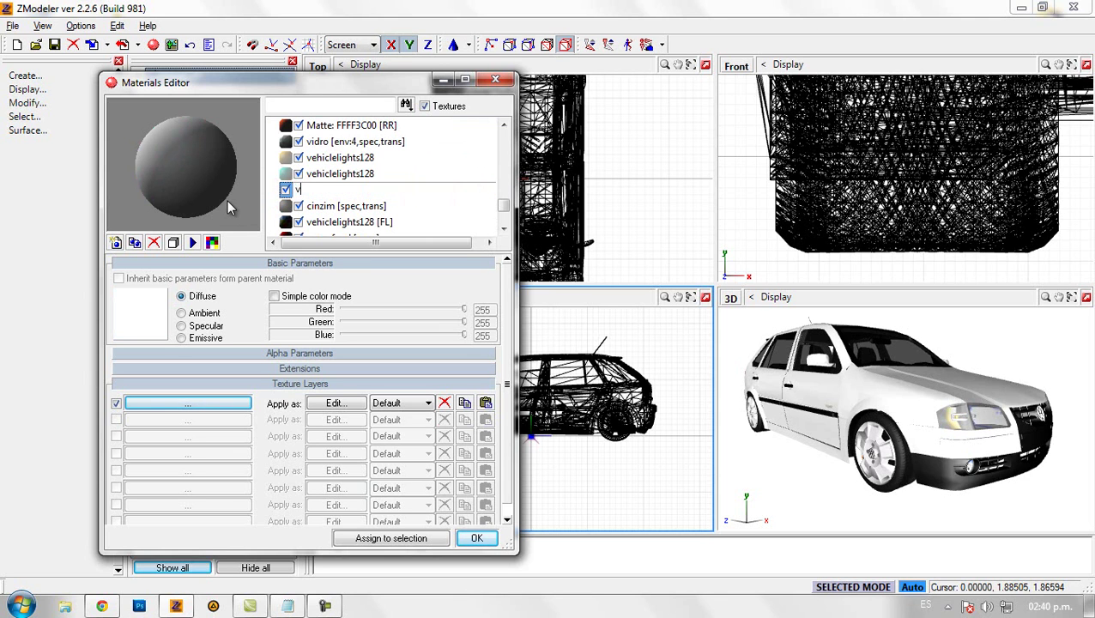
{"action": "left_click", "coordinate": [296, 206]}
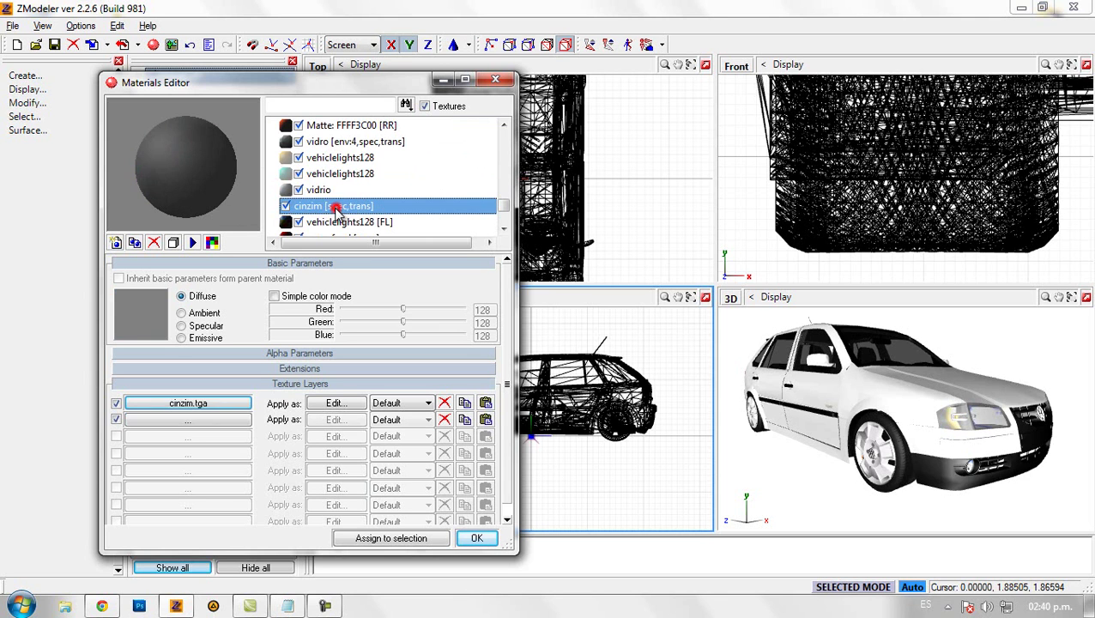
{"action": "left_click", "coordinate": [293, 207]}
{"action": "left_click", "coordinate": [396, 206]}
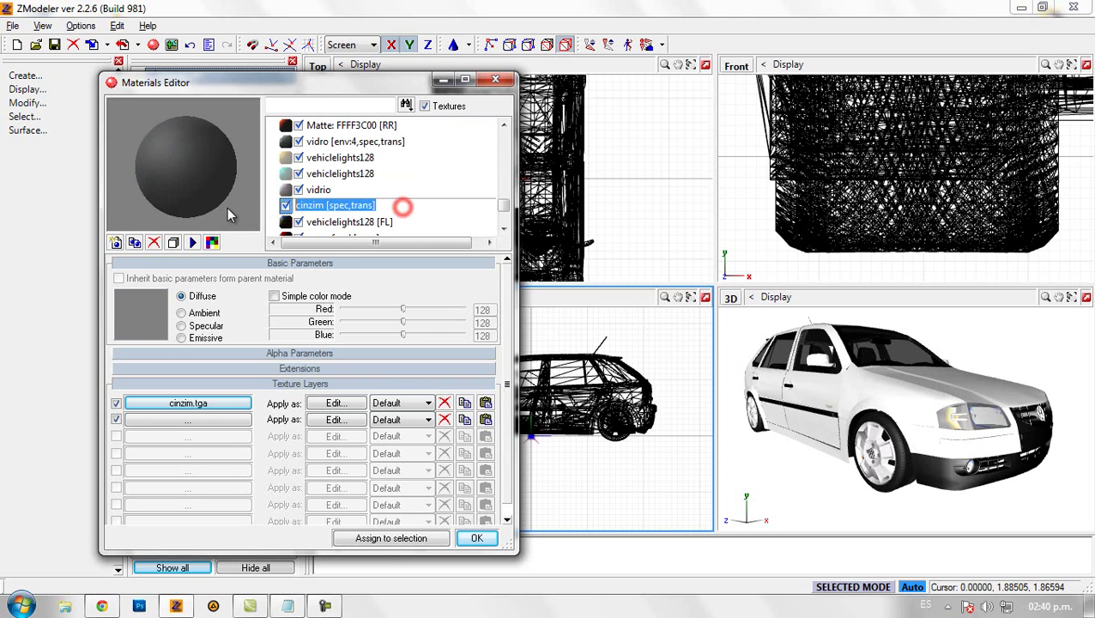
{"action": "type", "text": "vidrio"}
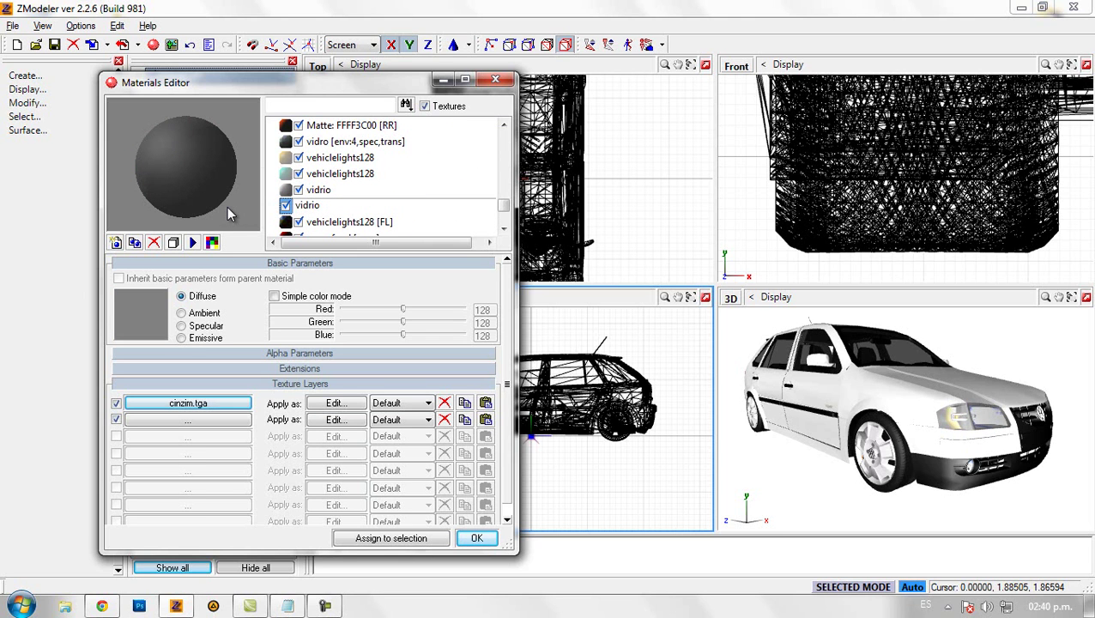
{"action": "left_click", "coordinate": [397, 190]}
- Rename the taillight material lanterna3d [spec,trans] to lanterna3d_trans
{"action": "scroll", "coordinate": [400, 202], "scroll_direction": "down", "scroll_amount": 1}
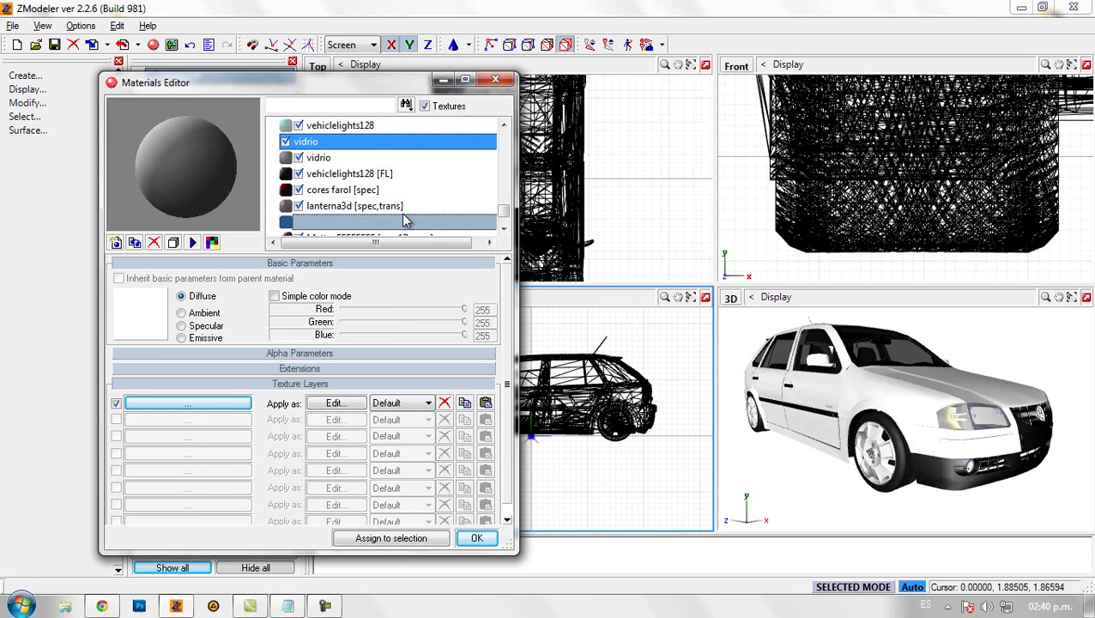
{"action": "left_click", "coordinate": [403, 206]}
{"action": "left_click_drag", "start_coordinate": [843, 416], "coordinate": [961, 399]}
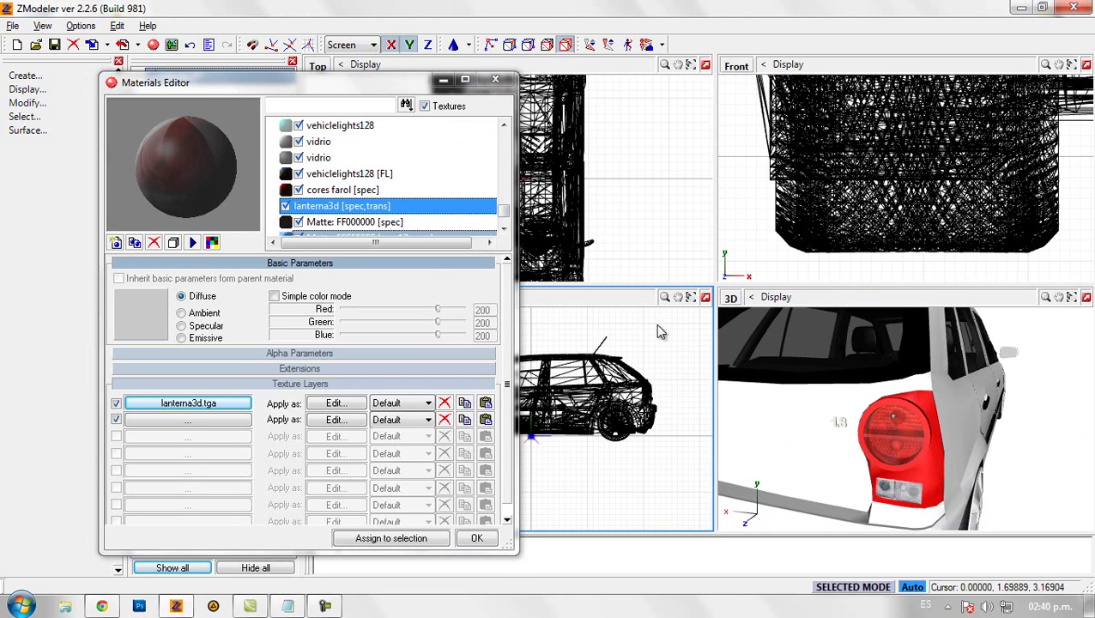
{"action": "left_click", "coordinate": [280, 206]}
{"action": "left_click", "coordinate": [330, 207]}
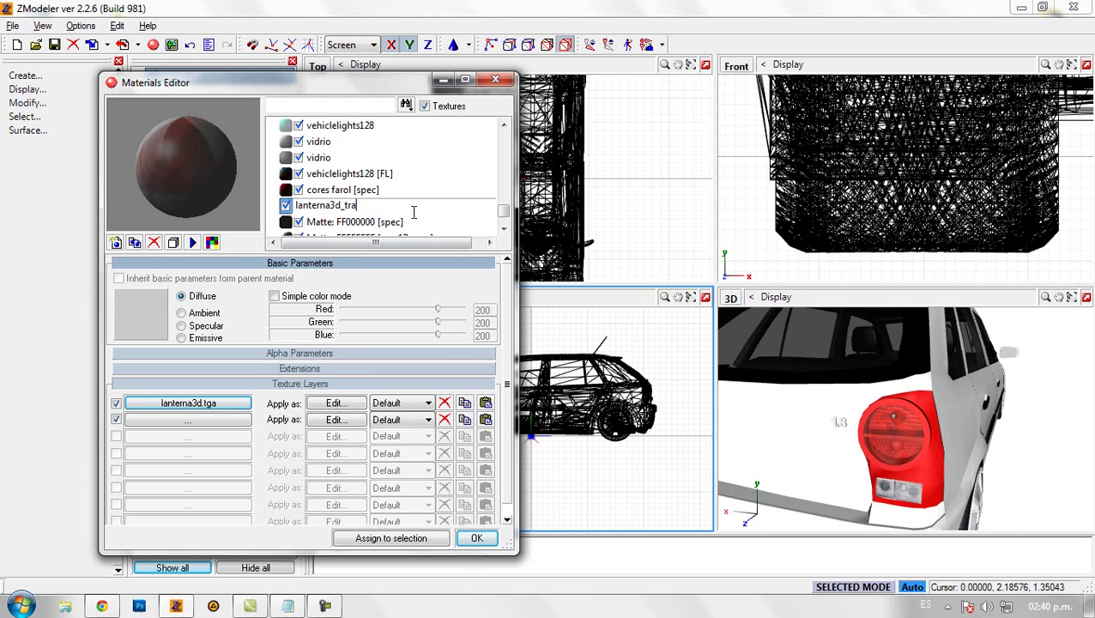
{"action": "left_click", "coordinate": [347, 188]}
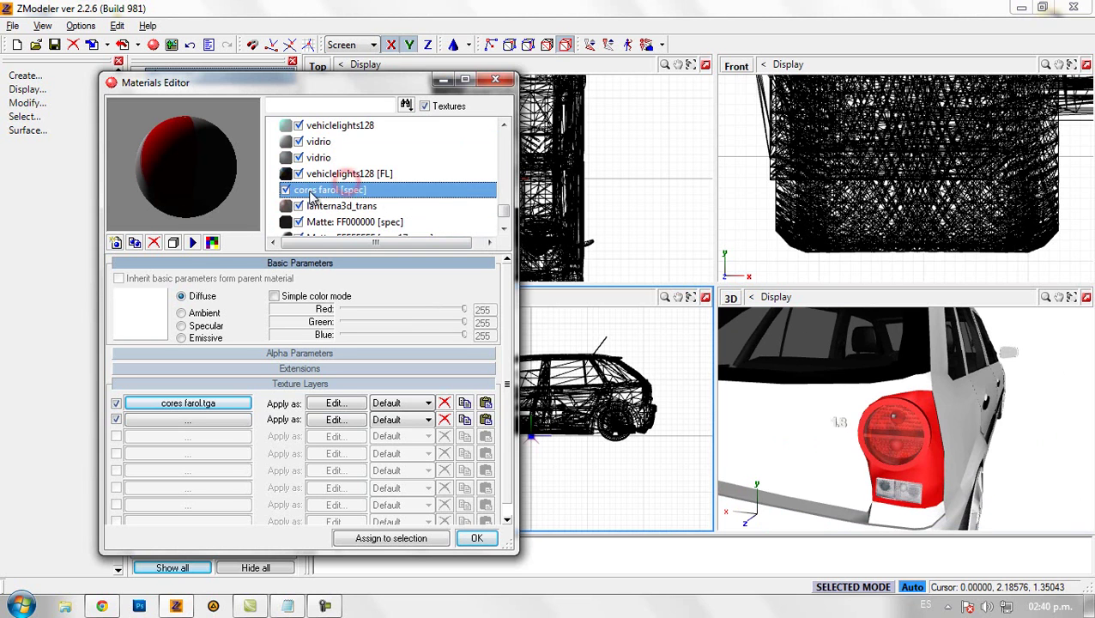
- Close the Materials Editor and maximize the 3D view with the front and side of the car in sight
{"action": "scroll", "coordinate": [343, 206], "scroll_direction": "down", "scroll_amount": 1}
{"action": "left_click", "coordinate": [381, 209]}
{"action": "left_click", "coordinate": [379, 221]}
{"action": "left_click_drag", "start_coordinate": [936, 393], "coordinate": [832, 413]}
{"action": "left_click", "coordinate": [477, 537]}
{"action": "middle_click_drag", "start_coordinate": [815, 450], "coordinate": [1012, 381]}
{"action": "left_click", "coordinate": [1085, 299]}
{"action": "left_click_drag", "start_coordinate": [799, 334], "coordinate": [750, 325]}
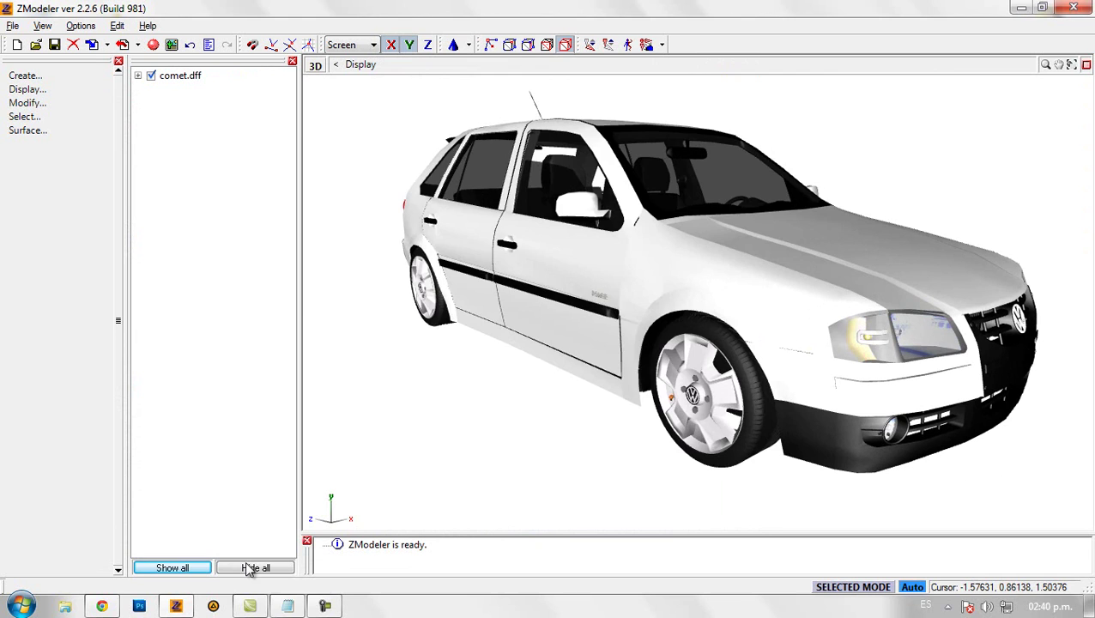
- Switch to Notepad and add the note "Busquen de nombrar los materiales que dice "MATTE" con algun nombre de algun color"
{"action": "left_click", "coordinate": [292, 606]}
{"action": "key", "text": "Return"}
{"action": "key", "text": "Return"}
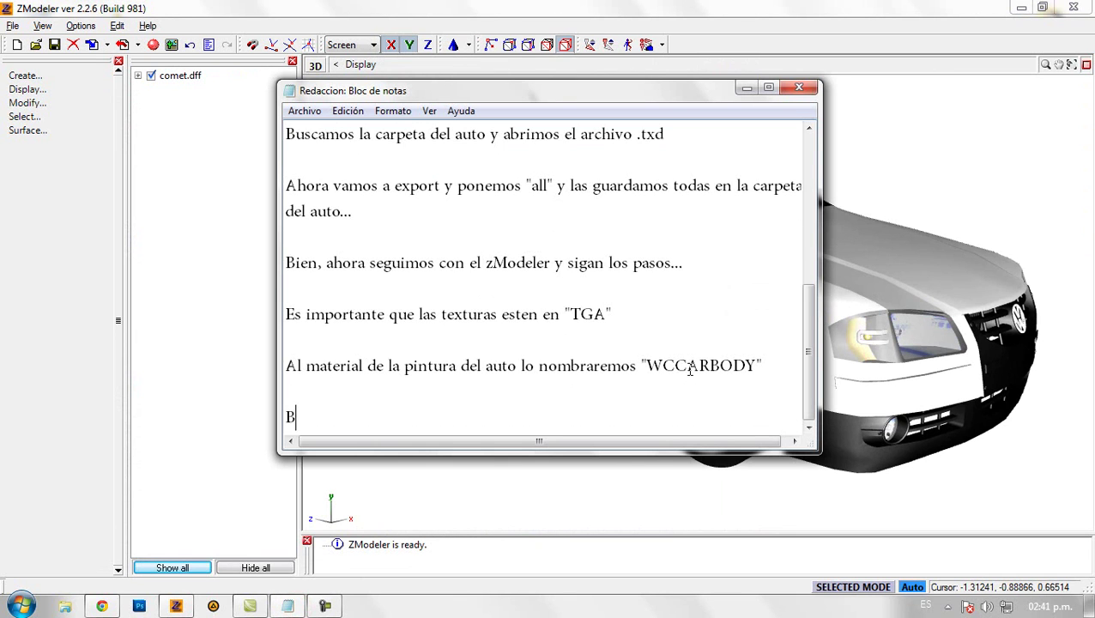
{"action": "type", "text": "Busquen de nombrar"}
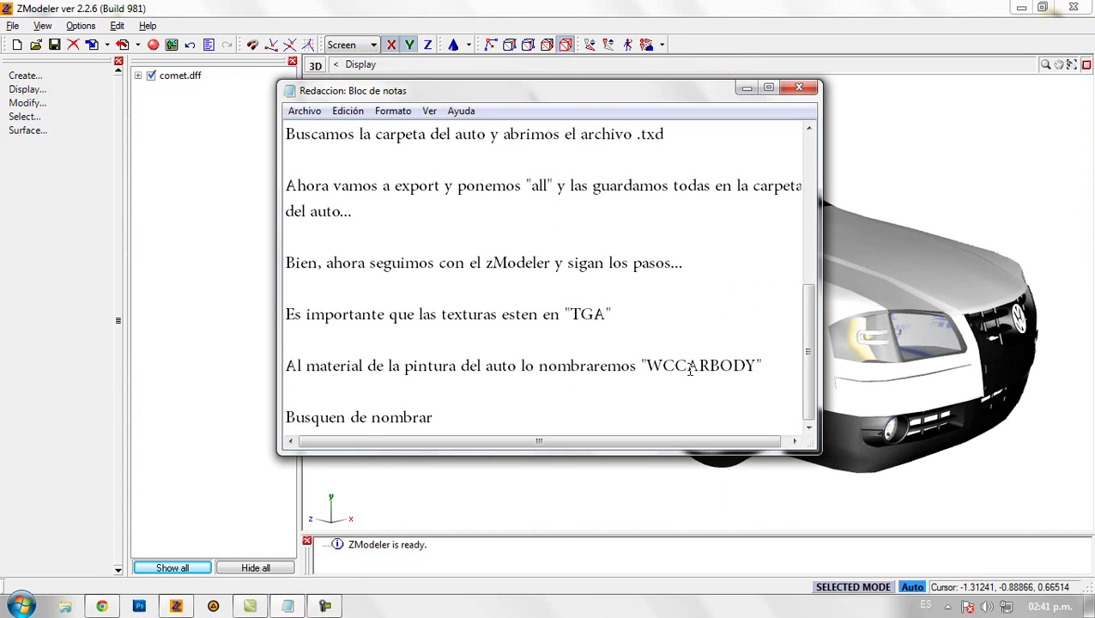
{"action": "type", "text": " las"}
{"action": "key", "text": "BackSpace"}
{"action": "type", "text": "os materiales q"}
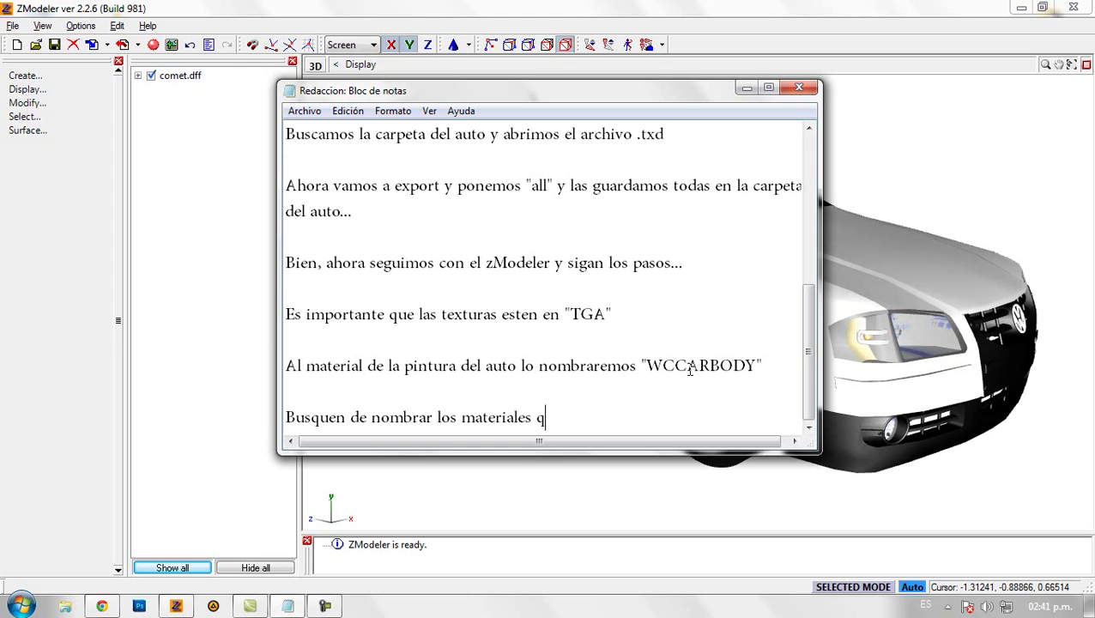
{"action": "type", "text": "ue dice \"MA"}
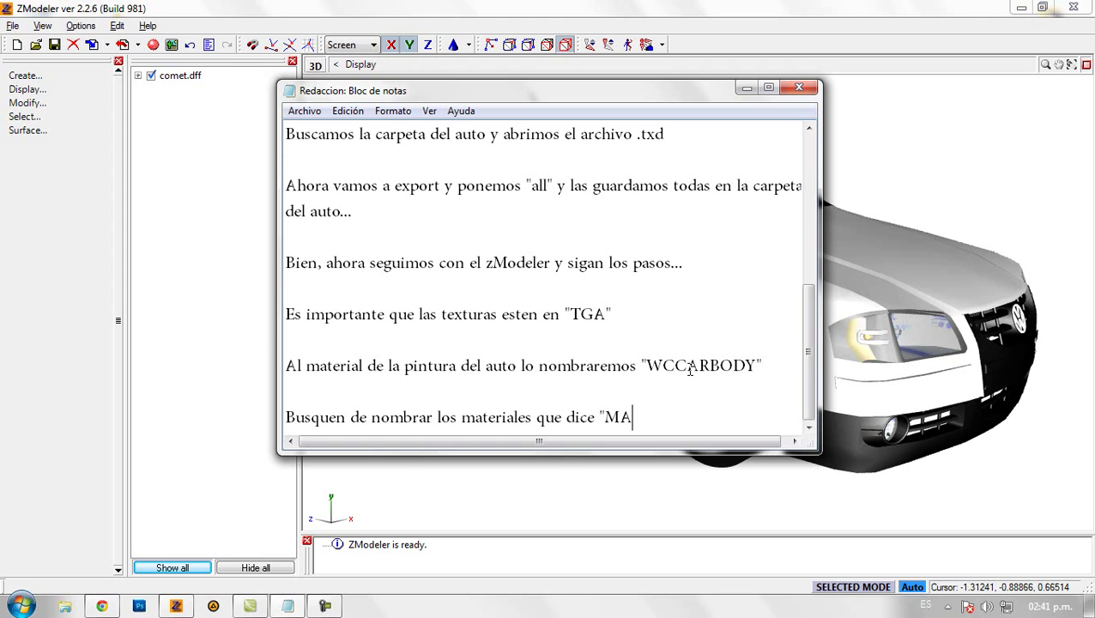
{"action": "type", "text": "TTE\" con algun nombre d"}
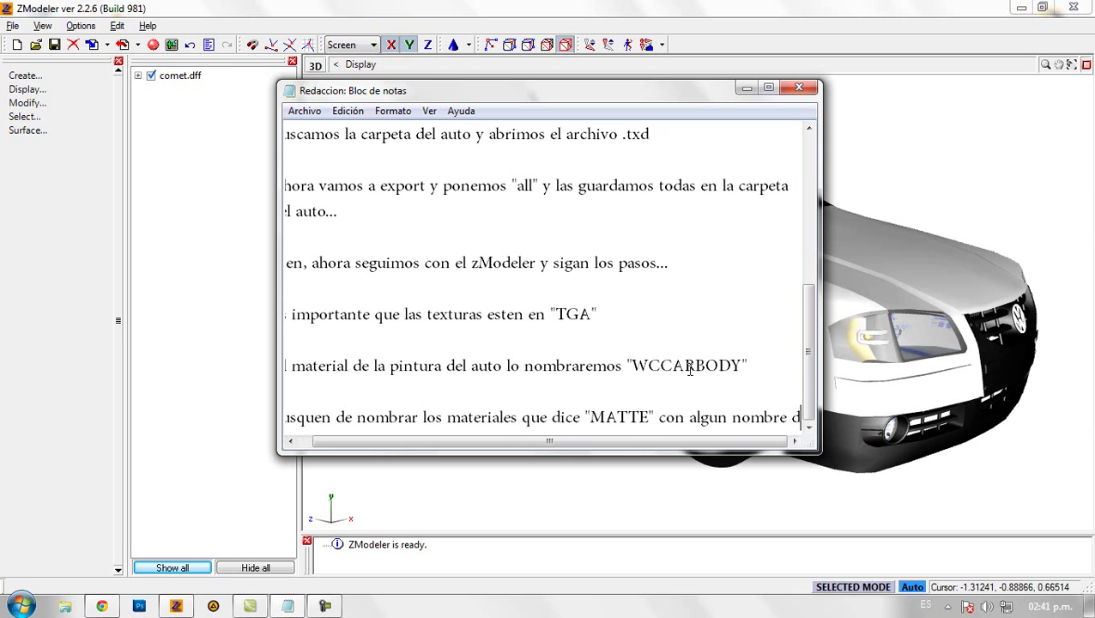
{"action": "type", "text": "e algun color"}
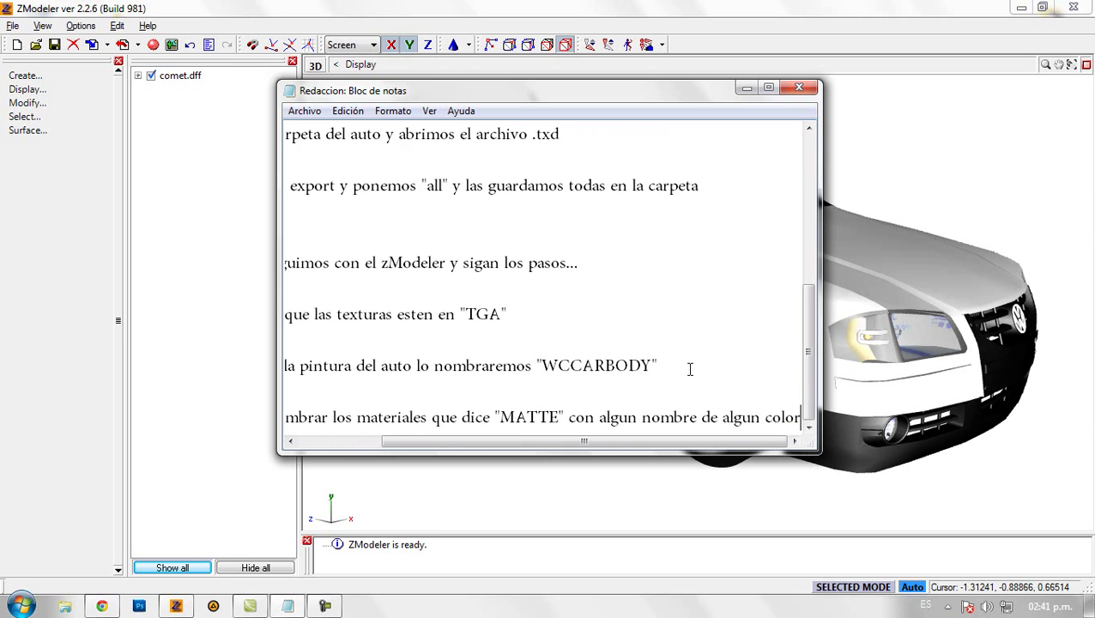
- Continue the note on a new line beginning "por lo general son", naming the usual Matte colors
{"action": "key", "text": "Return"}
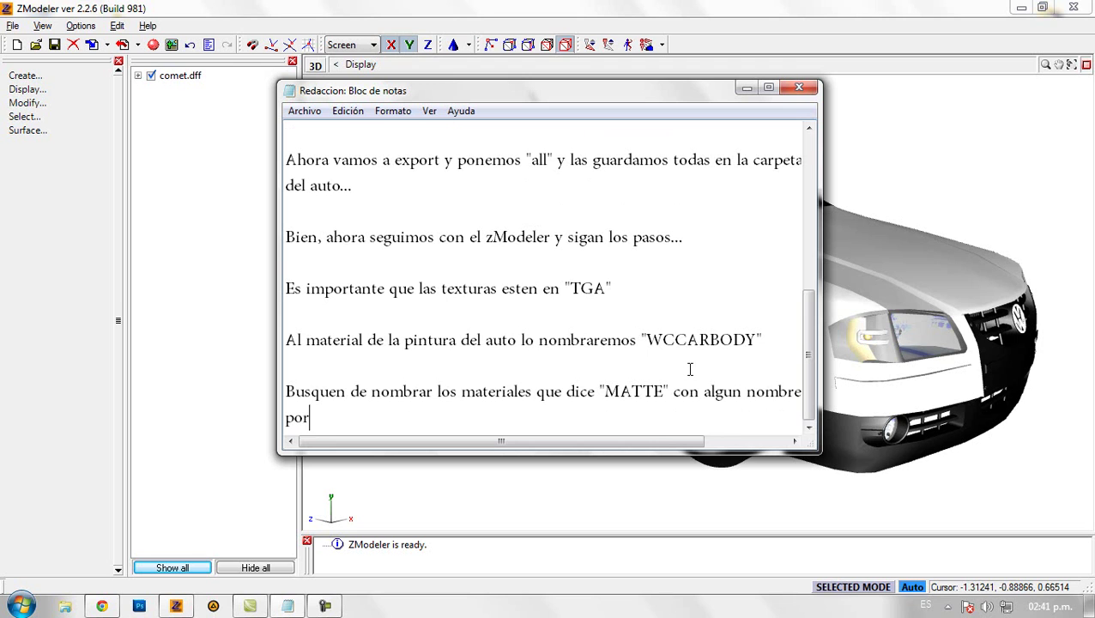
{"action": "type", "text": "neral son gri"}
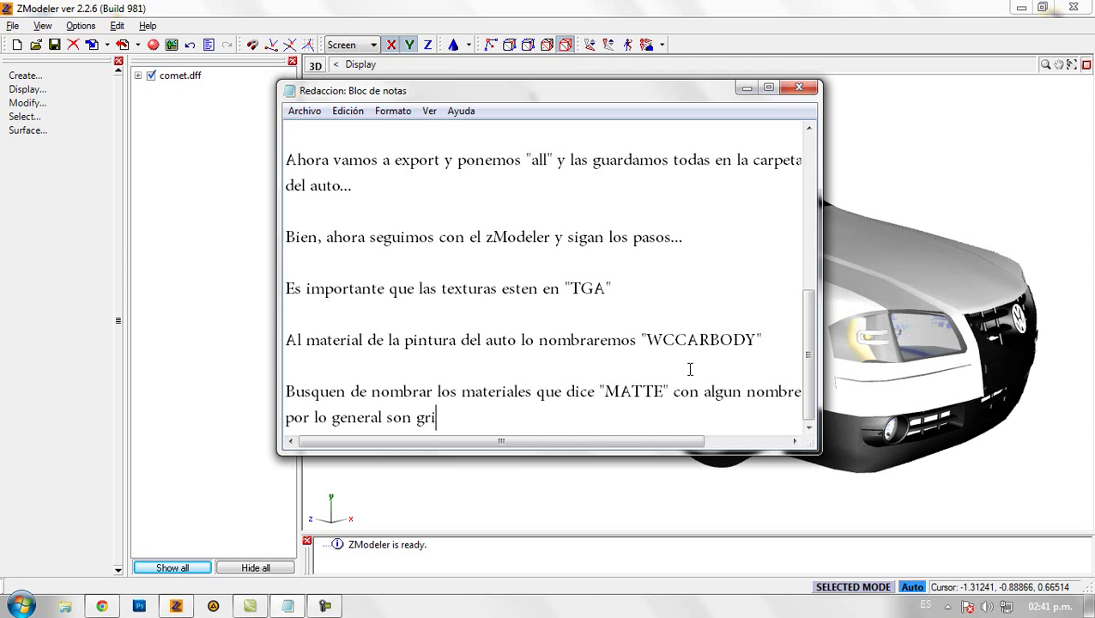
{"action": "type", "text": "gro"}
- Switch back to ZModeler and rename the first Matte: FFCCCCCC material in the Materials Editor to gris
{"action": "left_click", "coordinate": [229, 334]}
{"action": "left_click", "coordinate": [169, 45]}
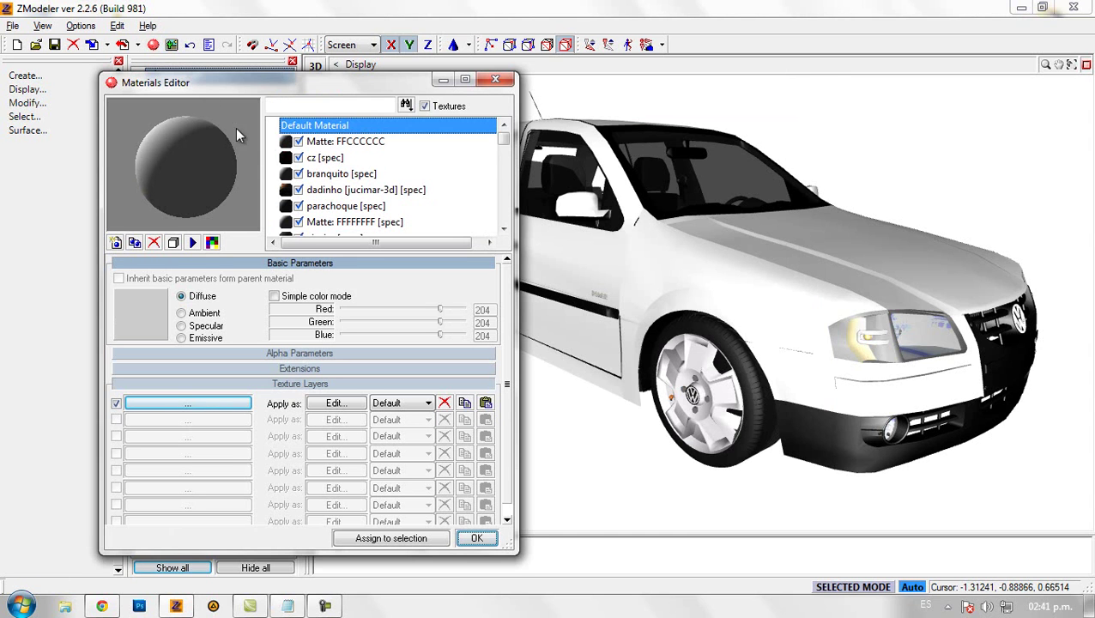
{"action": "left_click", "coordinate": [335, 144]}
{"action": "left_click", "coordinate": [389, 140]}
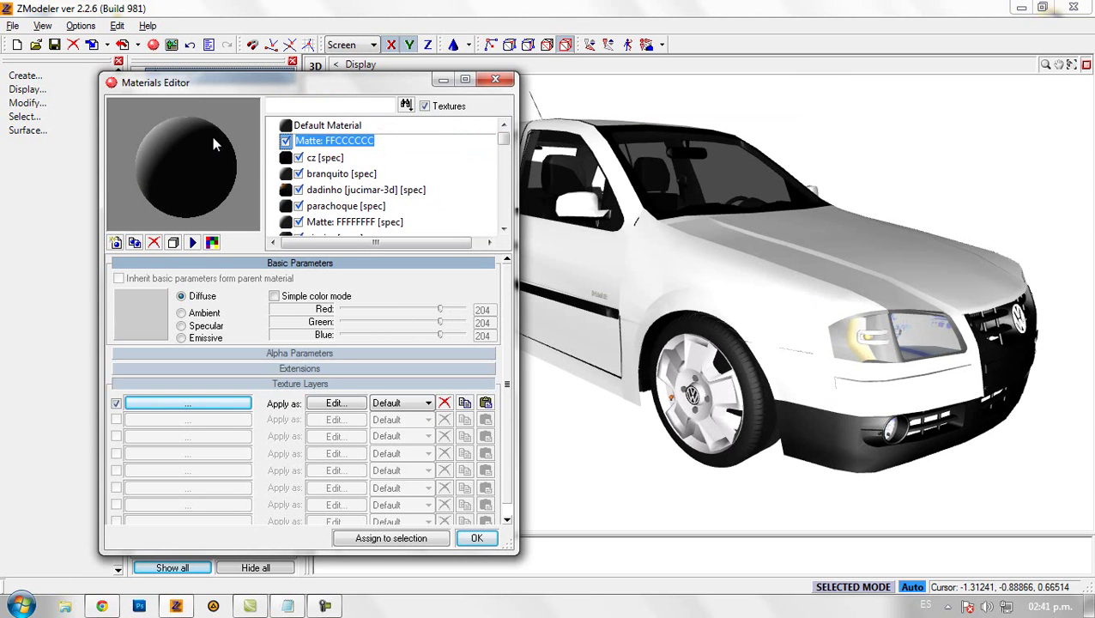
{"action": "type", "text": "gris"}
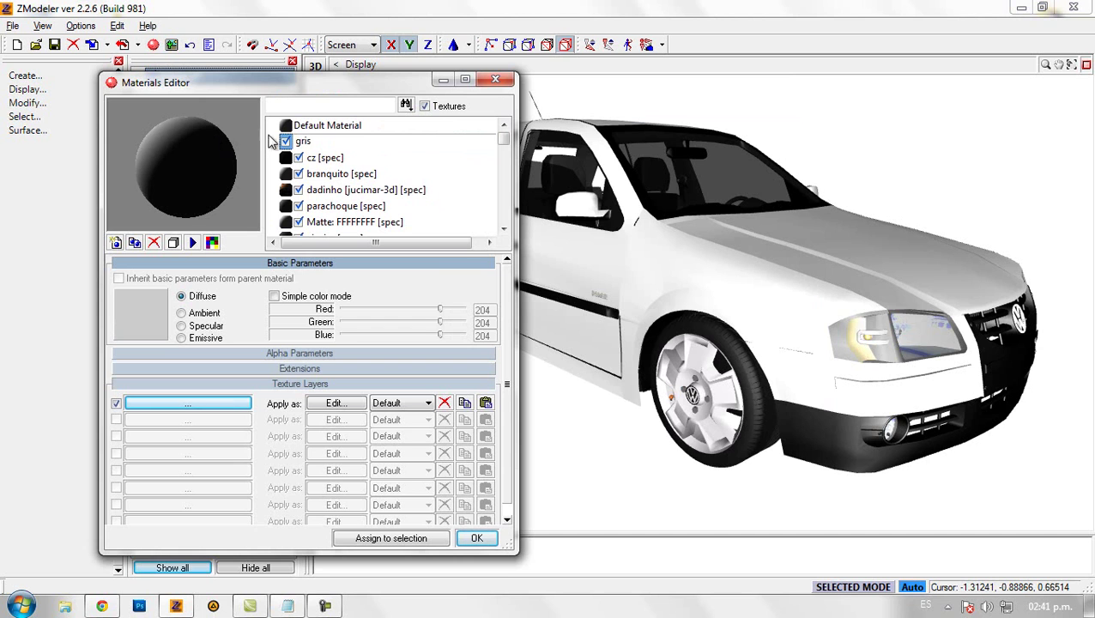
{"action": "left_click", "coordinate": [311, 140]}
- Rename the material Matte: FFFFFFFF [spec] to gris
{"action": "left_click", "coordinate": [397, 193]}
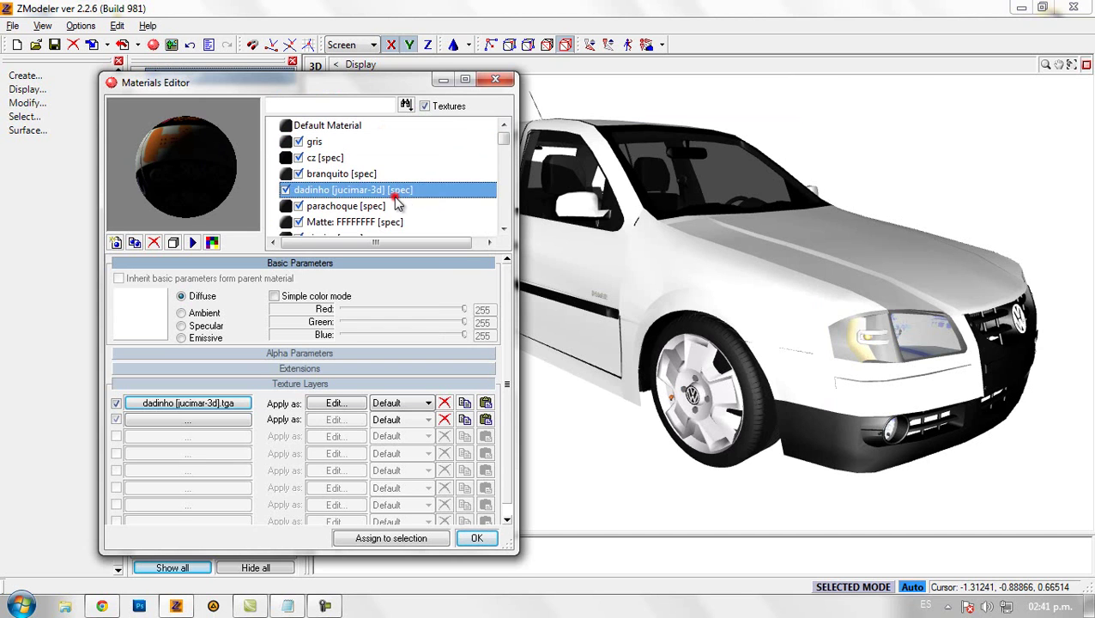
{"action": "left_click", "coordinate": [375, 208]}
{"action": "scroll", "coordinate": [375, 207], "scroll_direction": "down", "scroll_amount": 1}
{"action": "left_click", "coordinate": [383, 174]}
{"action": "left_click", "coordinate": [408, 173]}
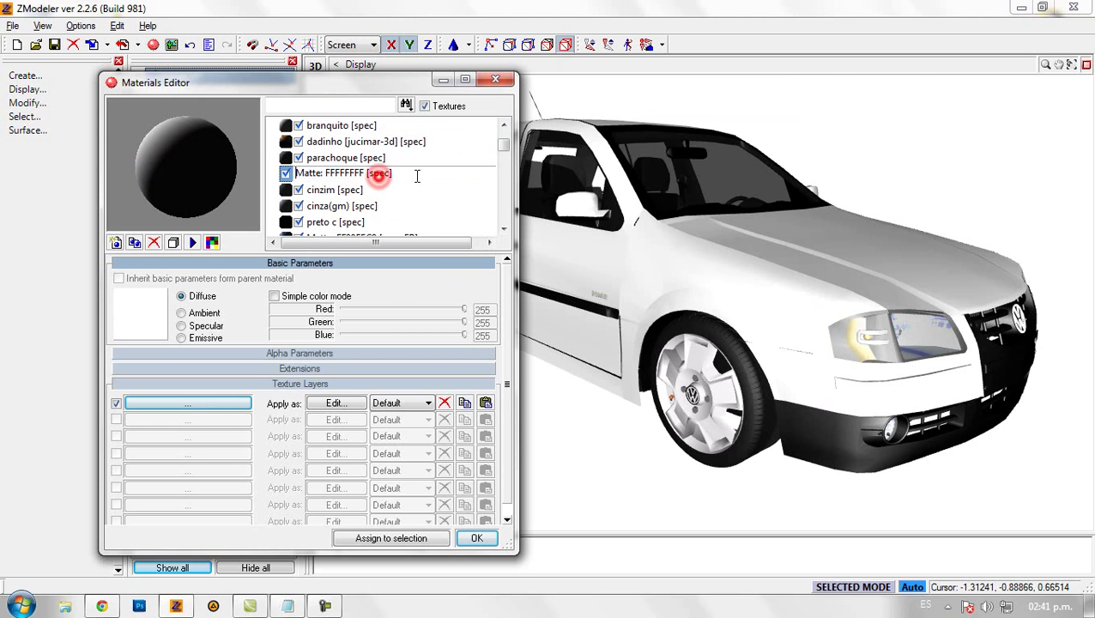
{"action": "type", "text": "gris"}
- Rename the material Matte: FF00FFC8 [spec,FR] to vehiclelights128
{"action": "left_click", "coordinate": [337, 190]}
{"action": "left_click", "coordinate": [342, 206]}
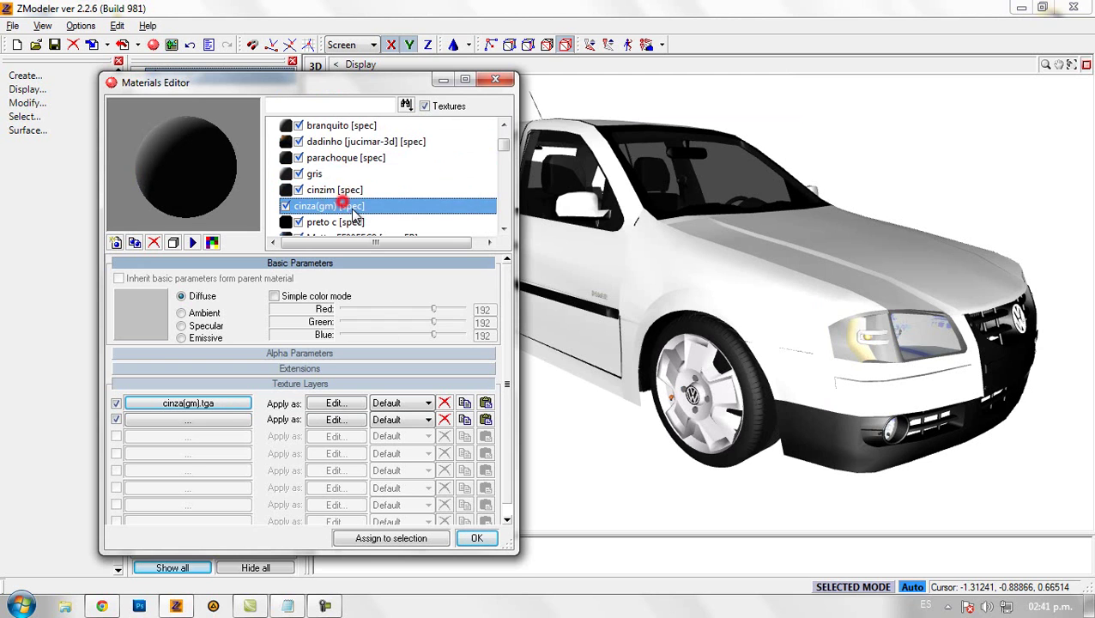
{"action": "scroll", "coordinate": [369, 213], "scroll_direction": "down", "scroll_amount": 1}
{"action": "double_click", "coordinate": [378, 191]}
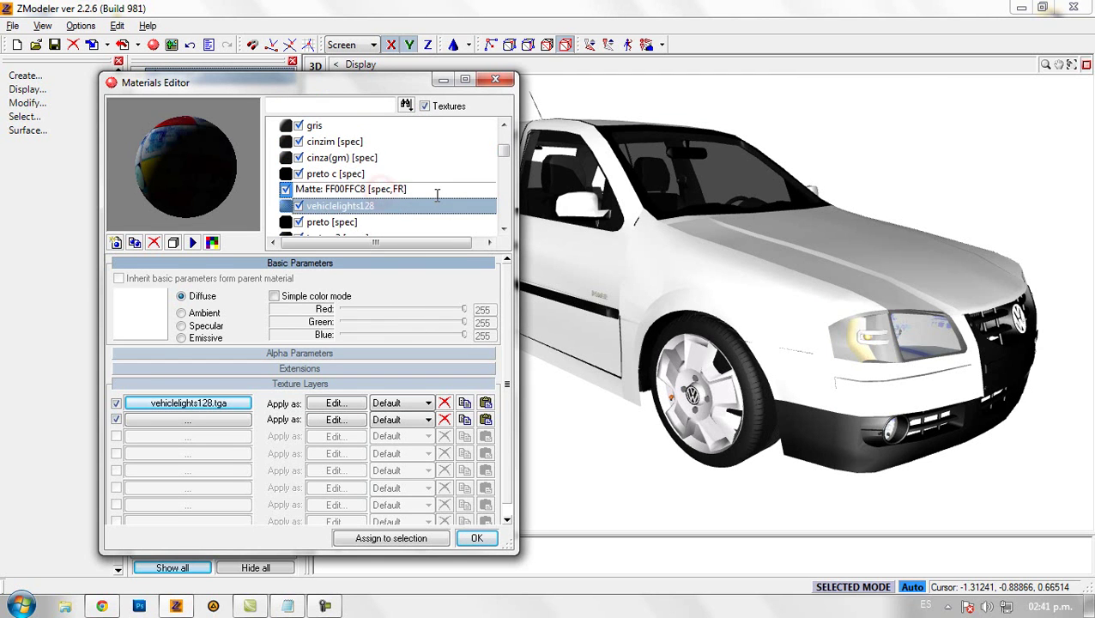
{"action": "left_click", "coordinate": [391, 205]}
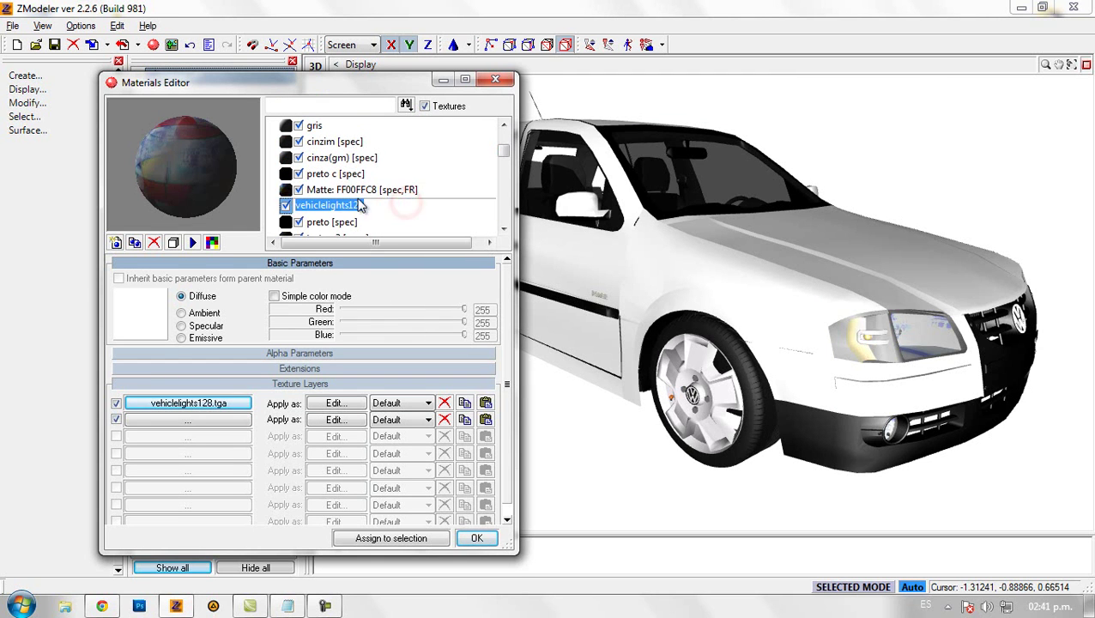
{"action": "left_click", "coordinate": [361, 191]}
{"action": "left_click_drag", "start_coordinate": [434, 190], "coordinate": [252, 186]}
{"action": "type", "text": "vehiclelights128"}
{"action": "left_click", "coordinate": [367, 176]}
- Rename the material Matte: FFCCCCCC [spec], listed just above textura2, to gris
{"action": "scroll", "coordinate": [367, 176], "scroll_direction": "up", "scroll_amount": 1}
{"action": "left_click", "coordinate": [342, 138]}
{"action": "left_click", "coordinate": [317, 173]}
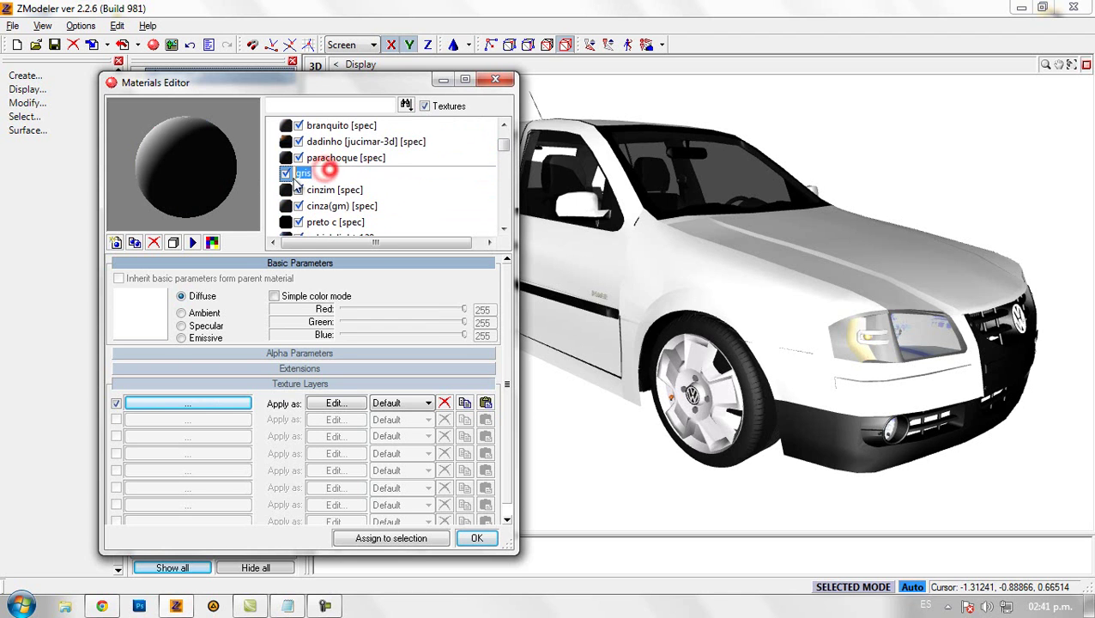
{"action": "left_click", "coordinate": [343, 188]}
{"action": "scroll", "coordinate": [352, 193], "scroll_direction": "down", "scroll_amount": 4}
{"action": "left_click", "coordinate": [354, 157]}
{"action": "left_click", "coordinate": [428, 157]}
{"action": "type", "text": "gris"}
- Rename the material Matte: FFFFFFFF [env:50,spec] to gris
{"action": "left_click", "coordinate": [325, 188]}
{"action": "scroll", "coordinate": [342, 205], "scroll_direction": "down", "scroll_amount": 3}
{"action": "left_click", "coordinate": [361, 207]}
{"action": "scroll", "coordinate": [361, 209], "scroll_direction": "down", "scroll_amount": 3}
{"action": "left_click", "coordinate": [343, 189]}
{"action": "left_click", "coordinate": [440, 188]}
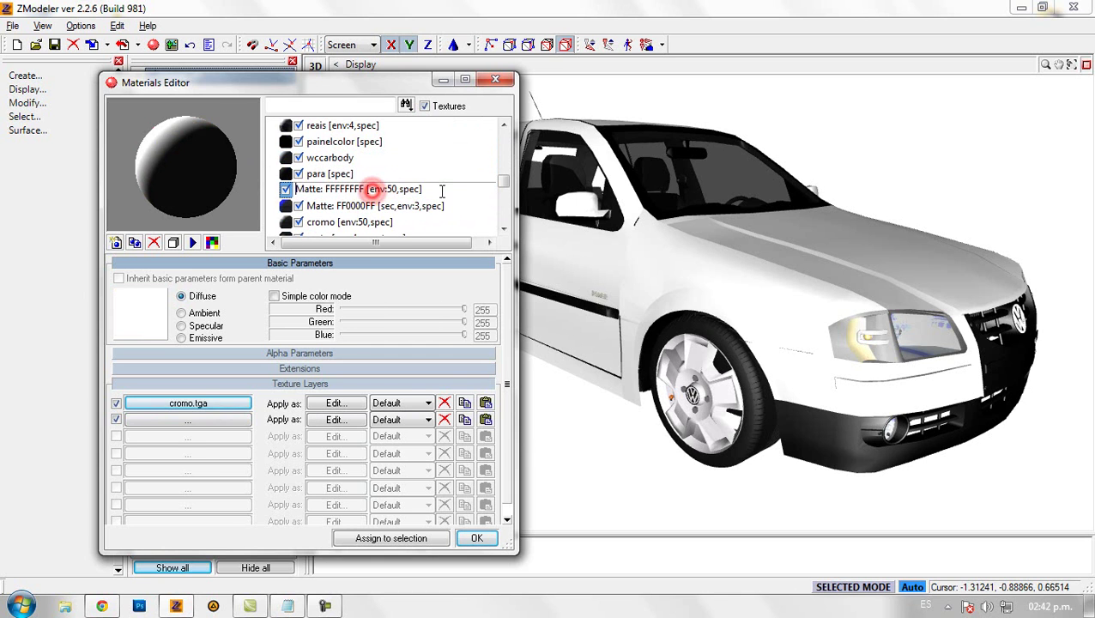
{"action": "type", "text": "gris"}
- Rename the blue material Matte: FF0000FF [sec,env:3,spec] to gris
{"action": "left_click", "coordinate": [347, 206]}
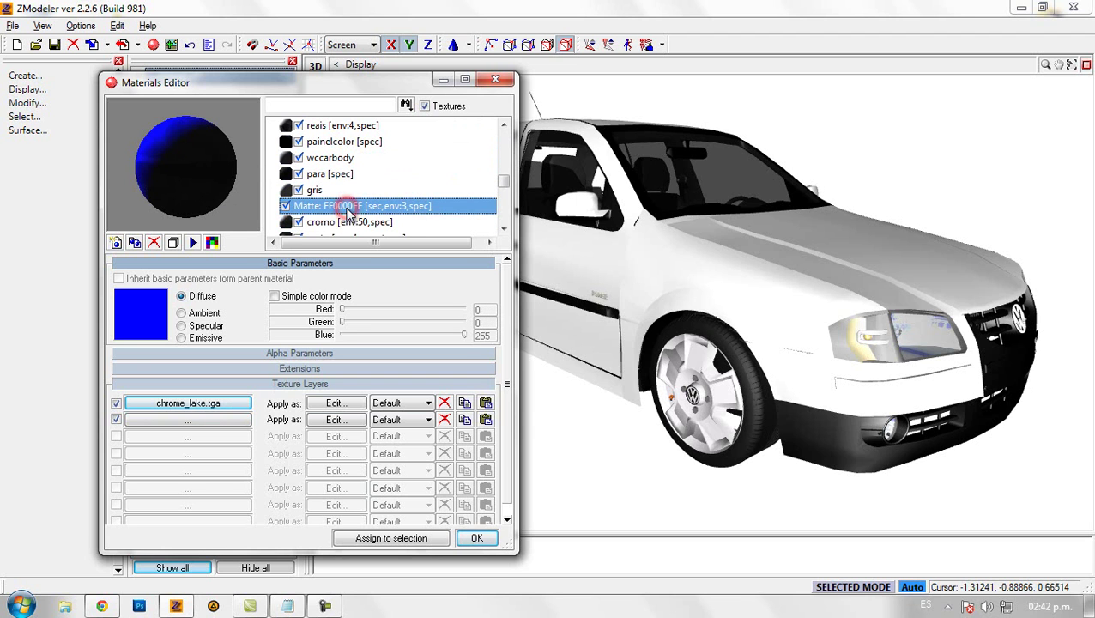
{"action": "left_click", "coordinate": [293, 206]}
{"action": "left_click", "coordinate": [453, 206]}
{"action": "type", "text": "gris"}
{"action": "left_click", "coordinate": [385, 225]}
- Rename the material preto [env:4,spec,trans] to vidrios
{"action": "scroll", "coordinate": [379, 225], "scroll_direction": "down", "scroll_amount": 1}
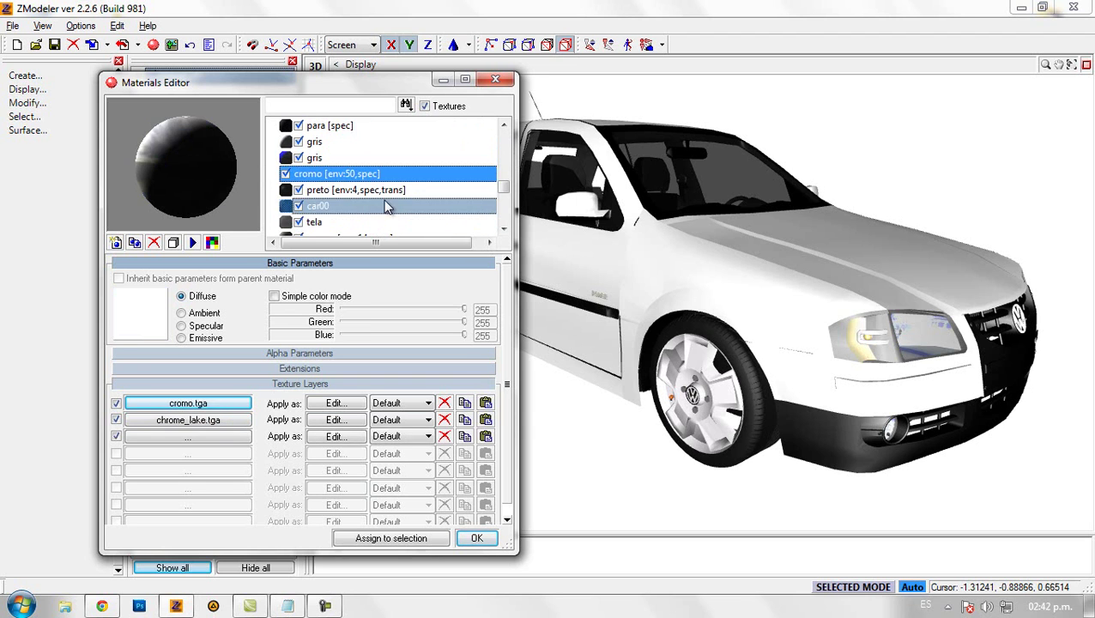
{"action": "left_click", "coordinate": [385, 194]}
{"action": "left_click", "coordinate": [286, 189]}
{"action": "left_click", "coordinate": [286, 190]}
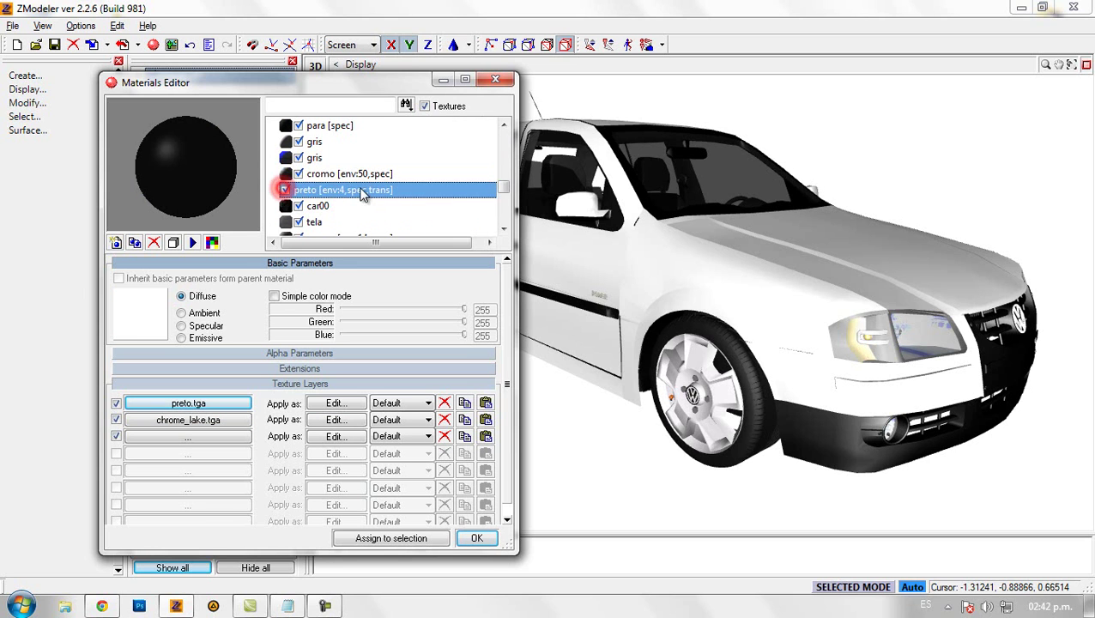
{"action": "left_click", "coordinate": [410, 189]}
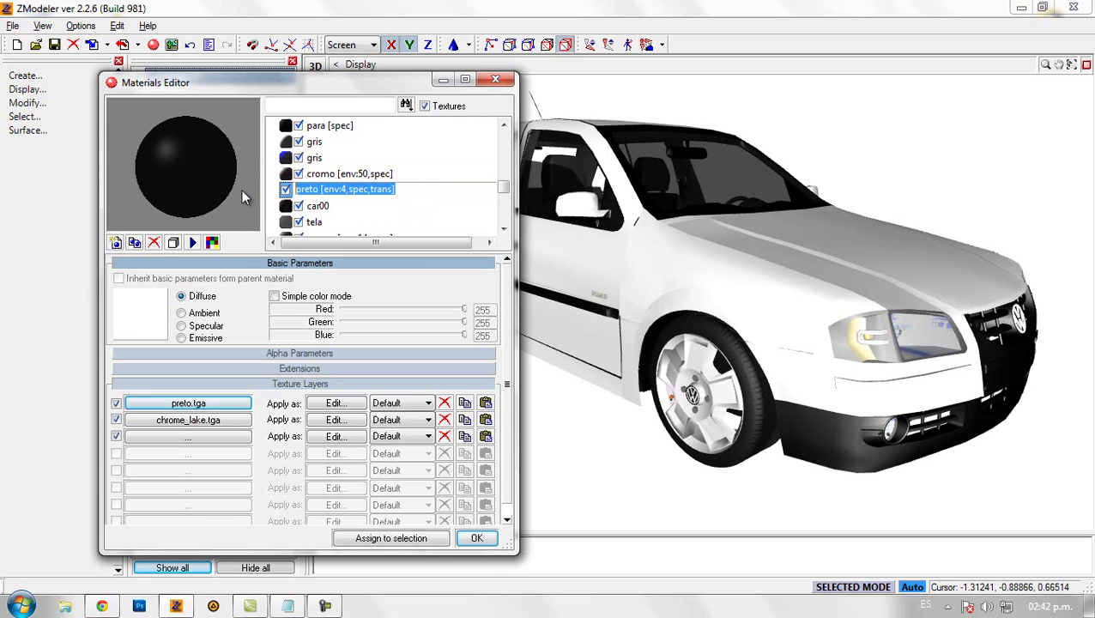
{"action": "type", "text": "vidrios"}
{"action": "left_click", "coordinate": [314, 143]}
{"action": "left_click", "coordinate": [324, 171]}
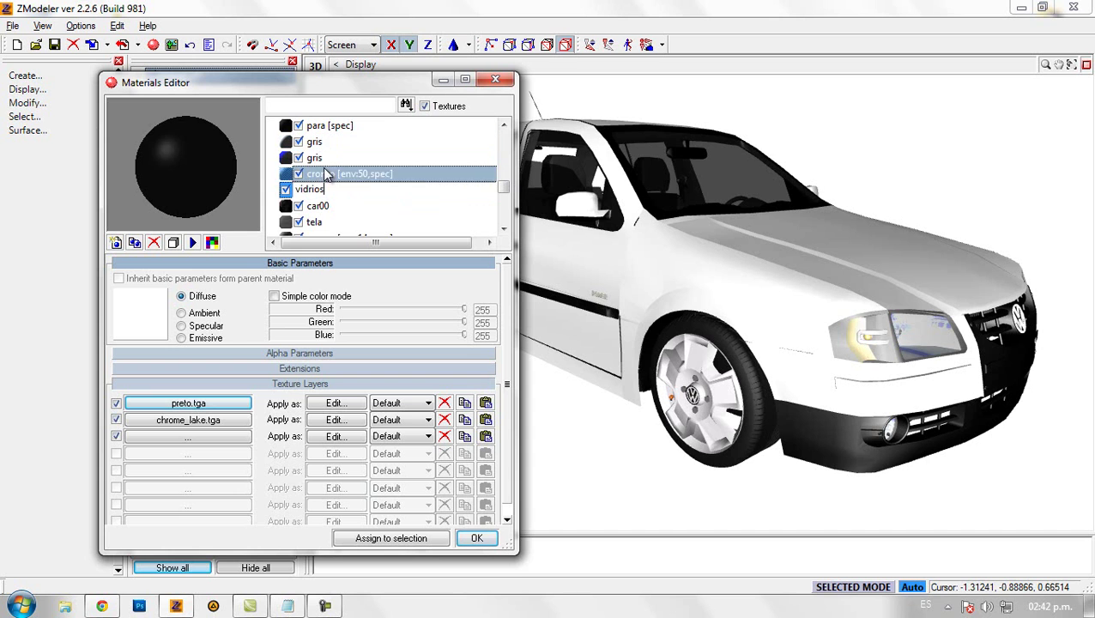
{"action": "left_click", "coordinate": [336, 194]}
- Rename the orange material Matte: FFFF3C00 [RR] to vehiclelights128, copying the name from an existing light material
{"action": "scroll", "coordinate": [342, 206], "scroll_direction": "down", "scroll_amount": 1}
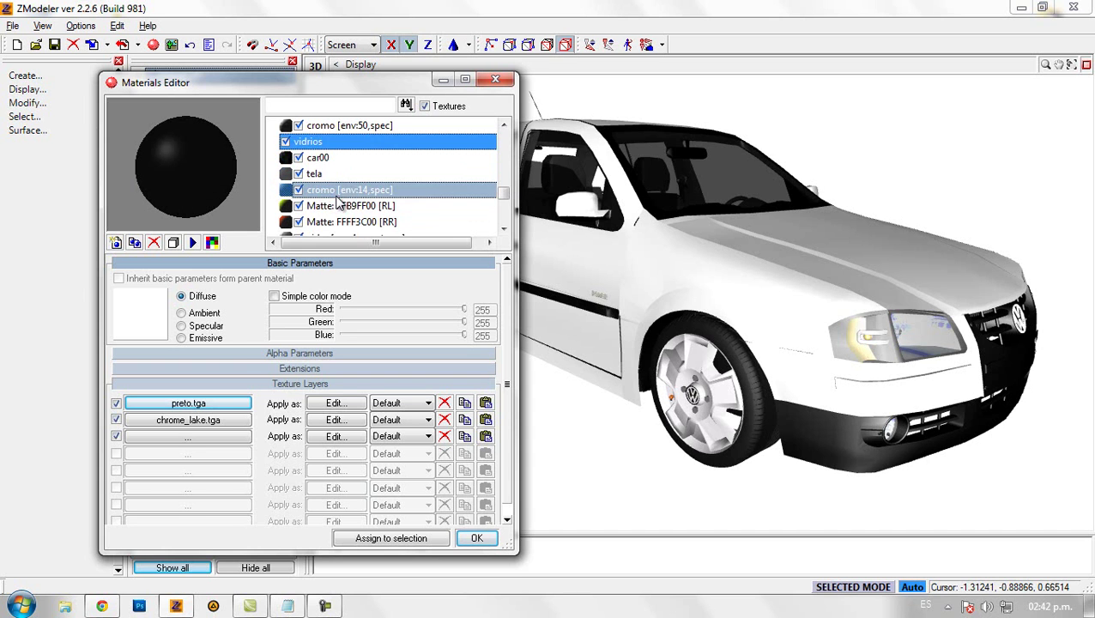
{"action": "left_click", "coordinate": [344, 193]}
{"action": "left_click", "coordinate": [350, 208]}
{"action": "scroll", "coordinate": [350, 206], "scroll_direction": "down", "scroll_amount": 1}
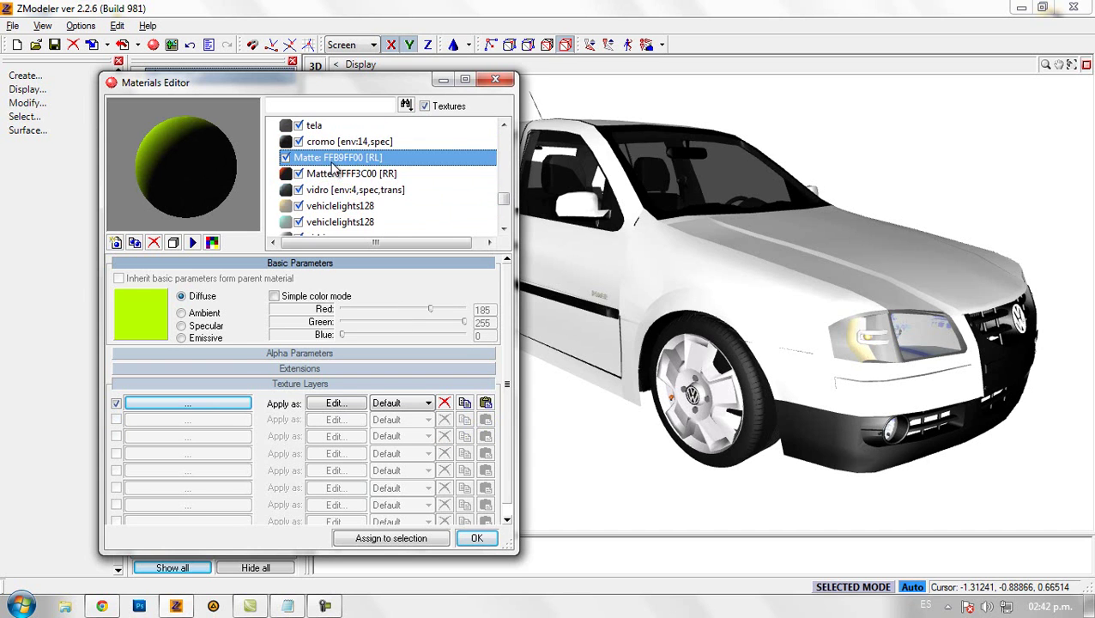
{"action": "left_click", "coordinate": [292, 158]}
{"action": "left_click", "coordinate": [291, 173]}
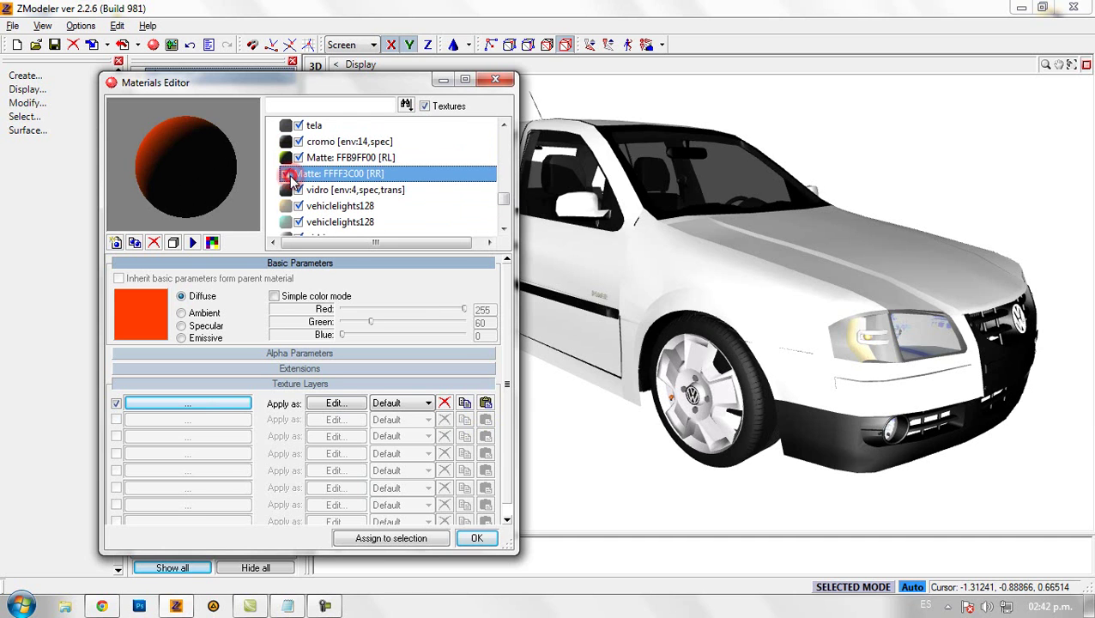
{"action": "left_click", "coordinate": [357, 157]}
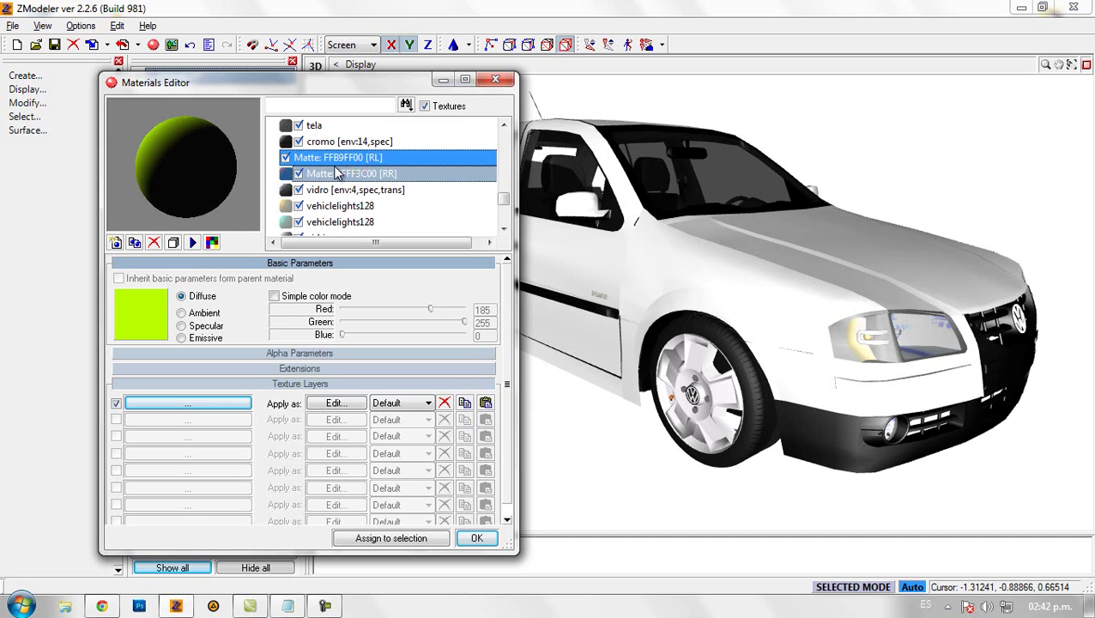
{"action": "left_click", "coordinate": [382, 194]}
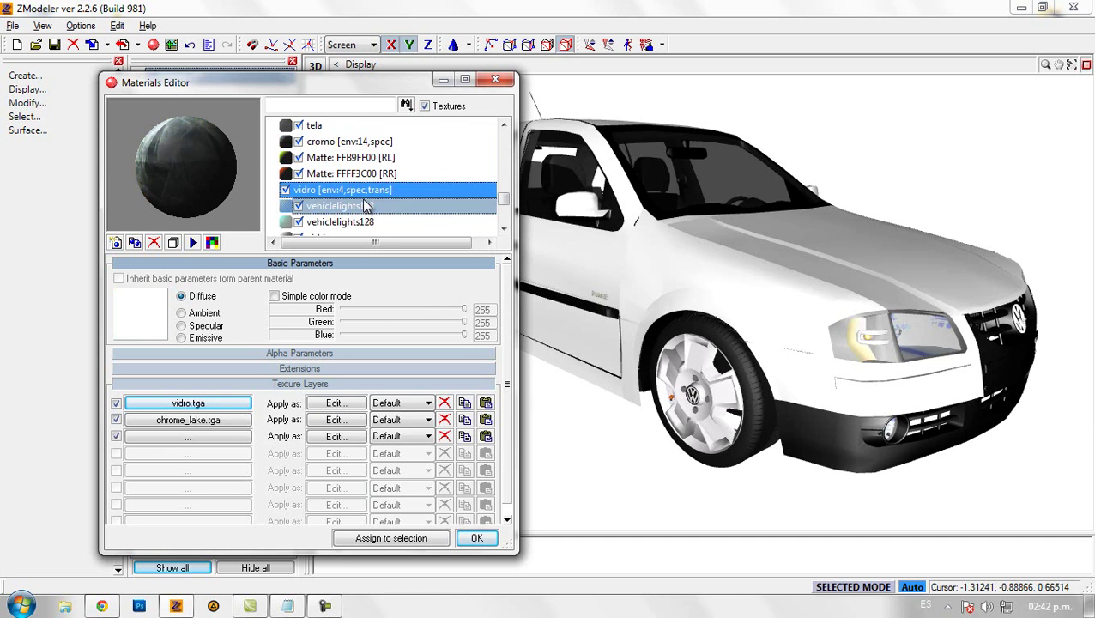
{"action": "left_click", "coordinate": [383, 205]}
{"action": "key", "text": "ctrl+c"}
{"action": "double_click", "coordinate": [350, 176]}
{"action": "left_click_drag", "start_coordinate": [403, 176], "coordinate": [288, 176]}
{"action": "key", "text": "ctrl+v"}
- Rename the green material Matte: FFB9FF00 [RL] to vehiclelights128 using the copied name
{"action": "left_click", "coordinate": [353, 163]}
{"action": "double_click", "coordinate": [353, 162]}
{"action": "left_click_drag", "start_coordinate": [405, 160], "coordinate": [292, 159]}
{"action": "key", "text": "ctrl+v"}
{"action": "left_click", "coordinate": [330, 145]}
{"action": "left_click", "coordinate": [332, 184]}
- Rename the two materials Matte: FFFFFFFF [env:17,spec] and Matte: FFFFFFFF [env:7,spec] to cromo
{"action": "scroll", "coordinate": [335, 185], "scroll_direction": "down", "scroll_amount": 3}
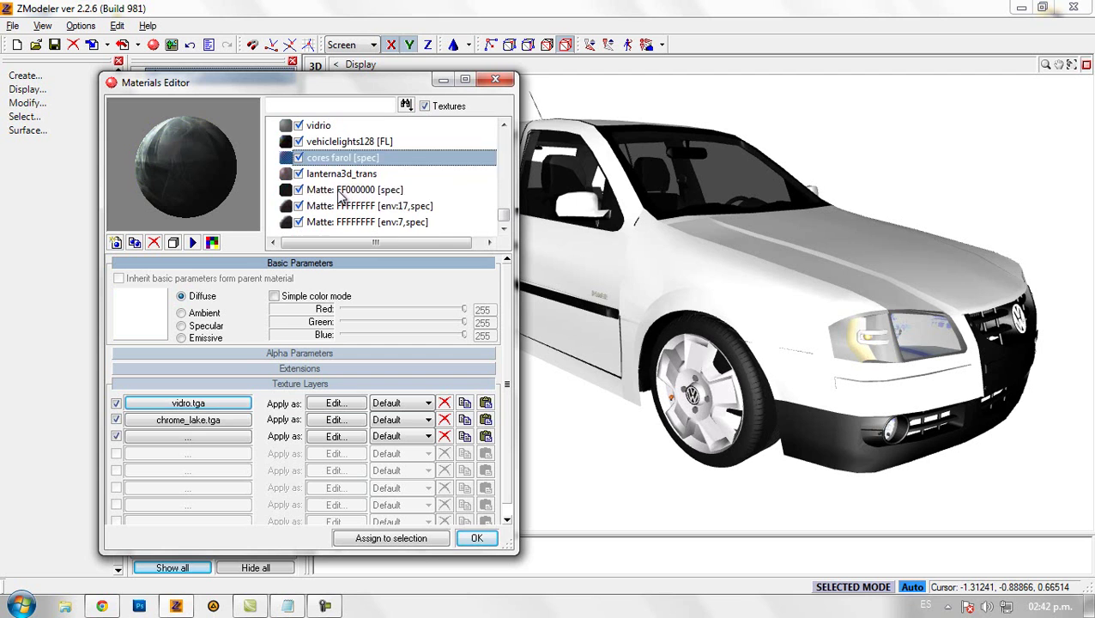
{"action": "left_click", "coordinate": [355, 209]}
{"action": "left_click", "coordinate": [429, 206]}
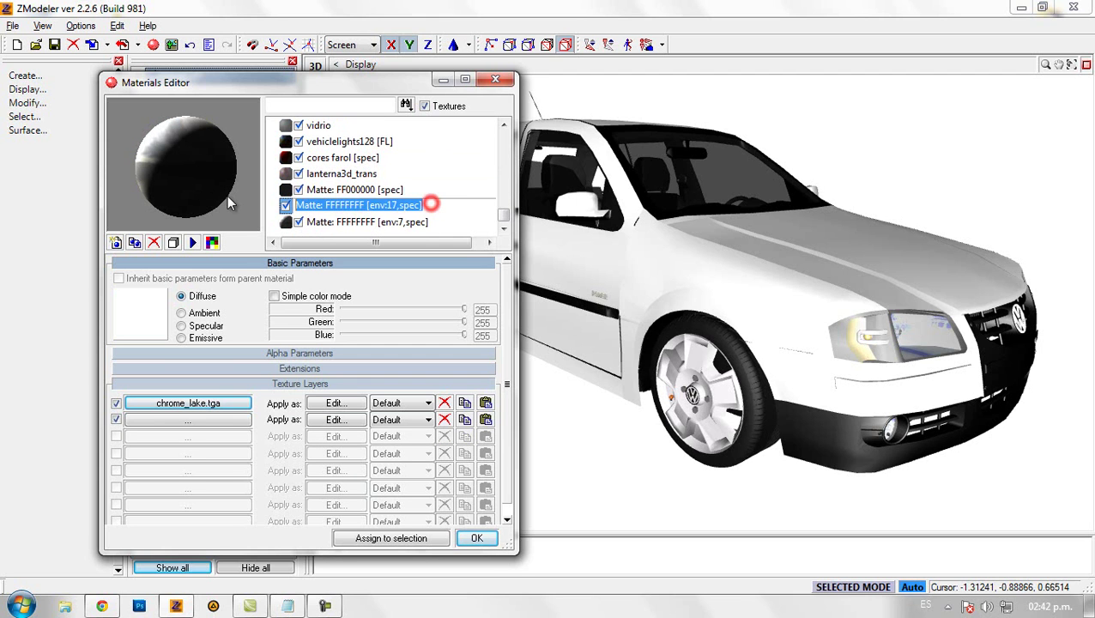
{"action": "type", "text": "cromo"}
{"action": "left_click", "coordinate": [354, 221]}
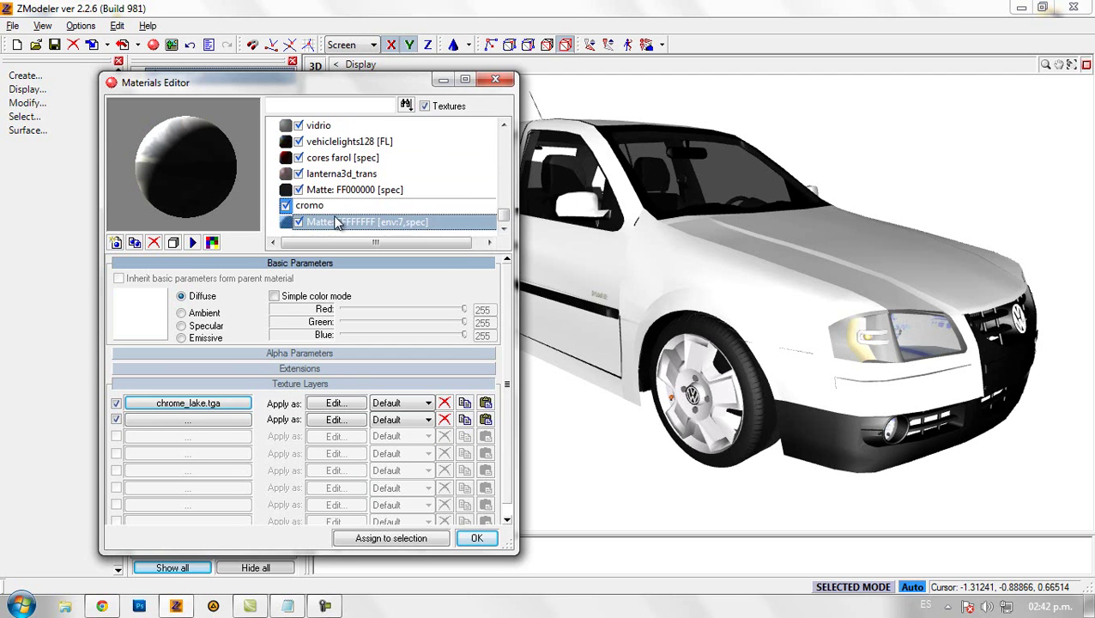
{"action": "left_click", "coordinate": [432, 220]}
{"action": "key", "text": "BackSpace"}
{"action": "type", "text": "cromo"}
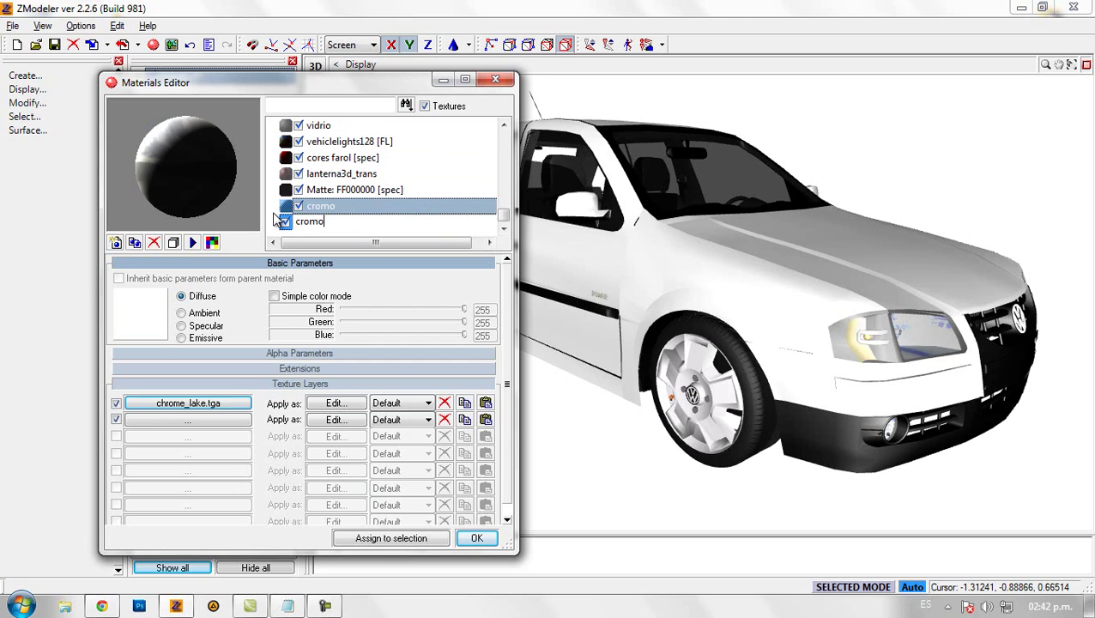
- Rename the material Matte: FF000000 [spec] to negro and close the Materials Editor
{"action": "left_click", "coordinate": [324, 190]}
{"action": "left_click", "coordinate": [429, 190]}
{"action": "type", "text": "negro"}
{"action": "left_click", "coordinate": [317, 176]}
{"action": "left_click", "coordinate": [476, 537]}
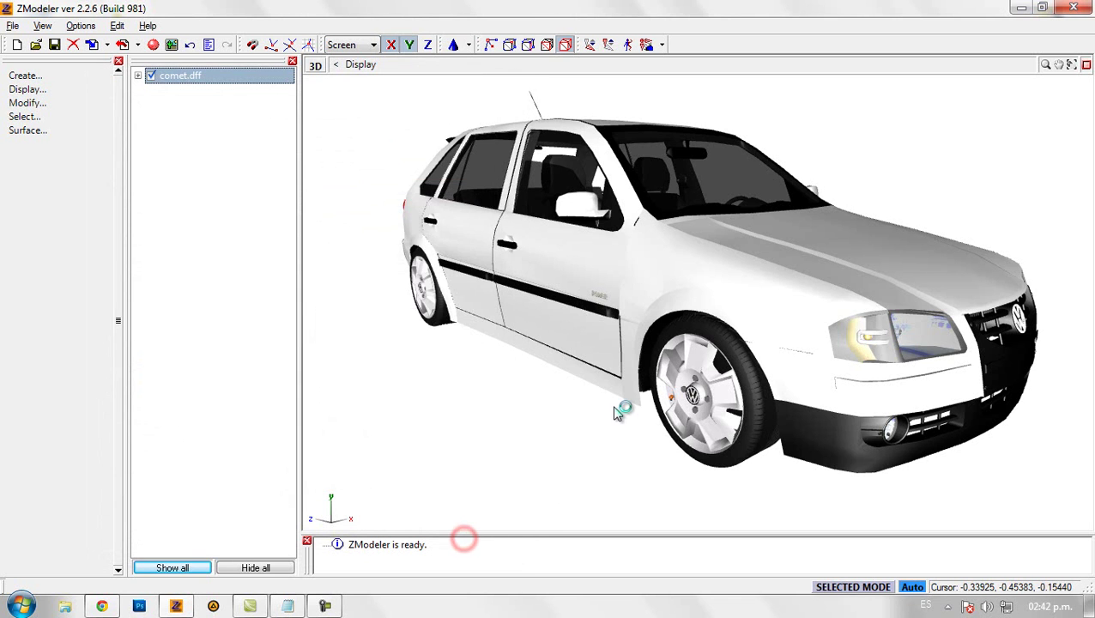
{"action": "left_click_drag", "start_coordinate": [605, 386], "coordinate": [525, 386]}
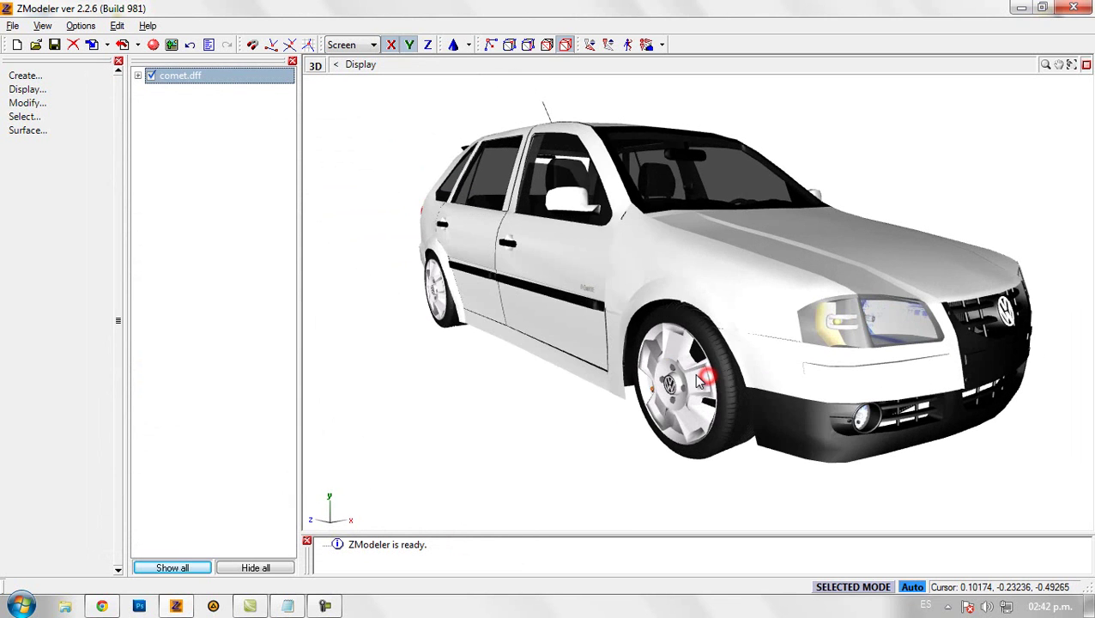
- Switch to the Redaccion notes in Notepad and add the paragraph "Una vez que terminaron con estos pasos es recomendable guardarlo"
{"action": "left_click", "coordinate": [287, 606]}
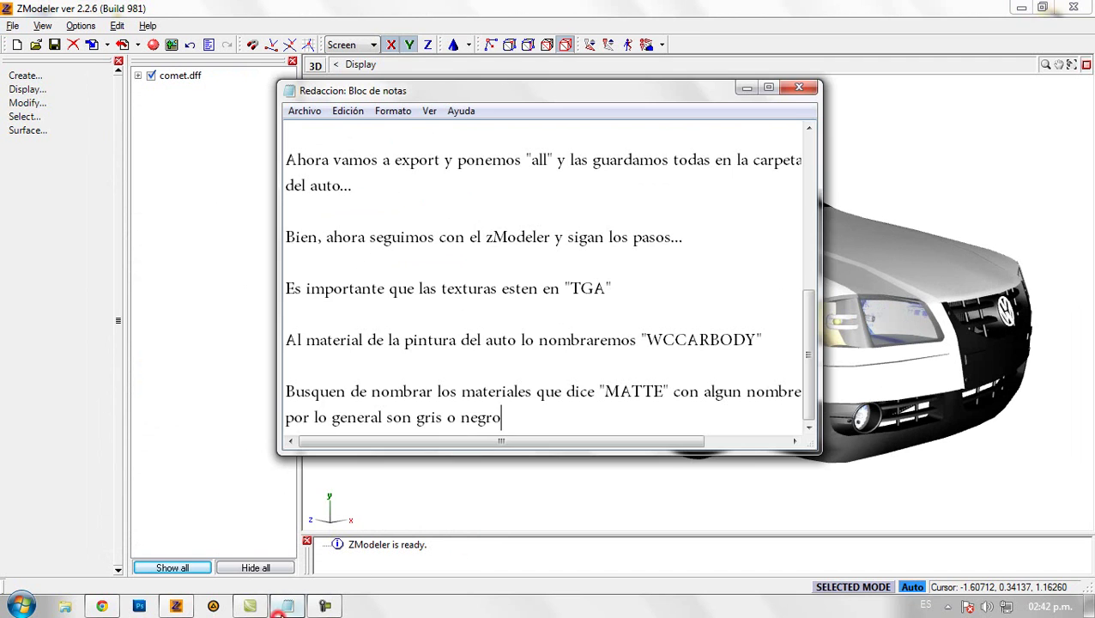
{"action": "key", "text": "Return"}
{"action": "type", "text": "Una"}
{"action": "key", "text": "BackSpace"}
{"action": "key", "text": "BackSpace"}
{"action": "key", "text": "BackSpace"}
{"action": "key", "text": "Return"}
{"action": "type", "text": "Una "}
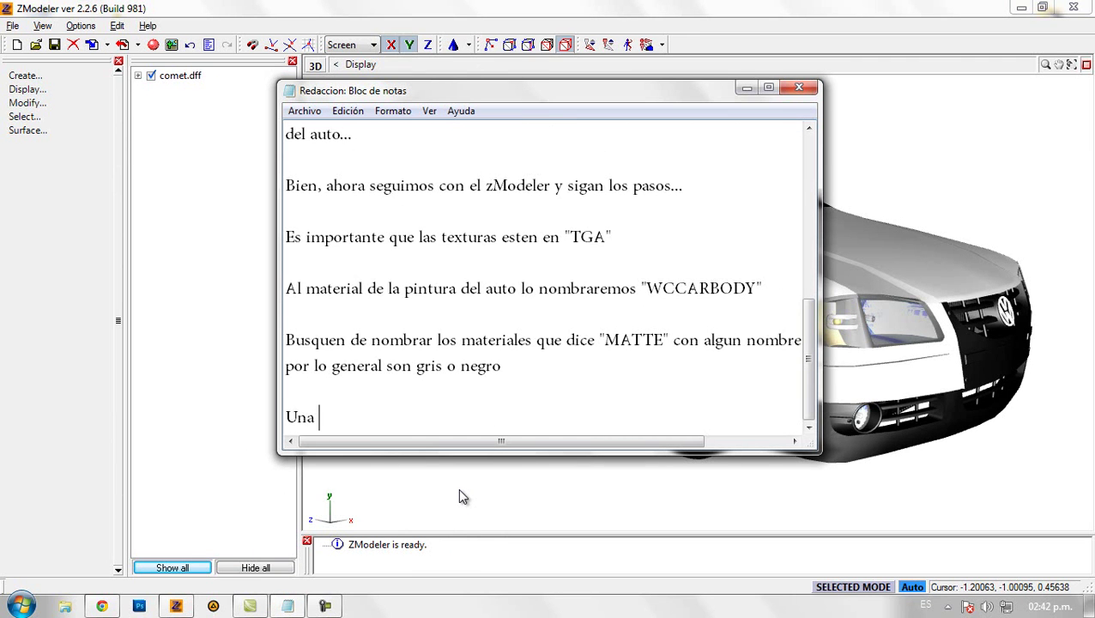
{"action": "type", "text": "vez que term"}
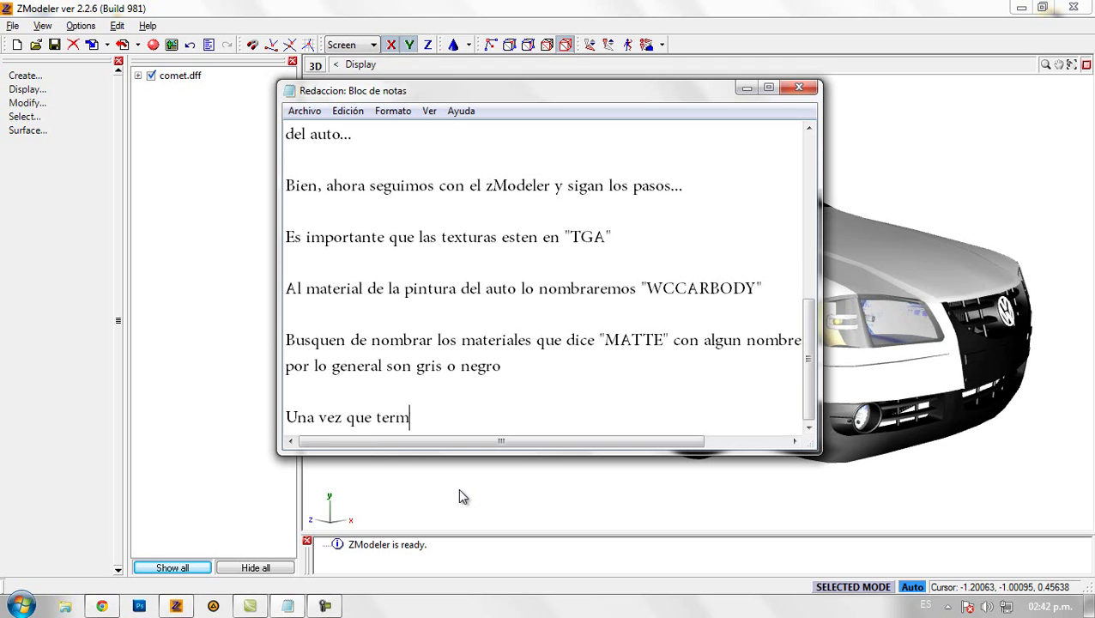
{"action": "type", "text": "inaron con eso"}
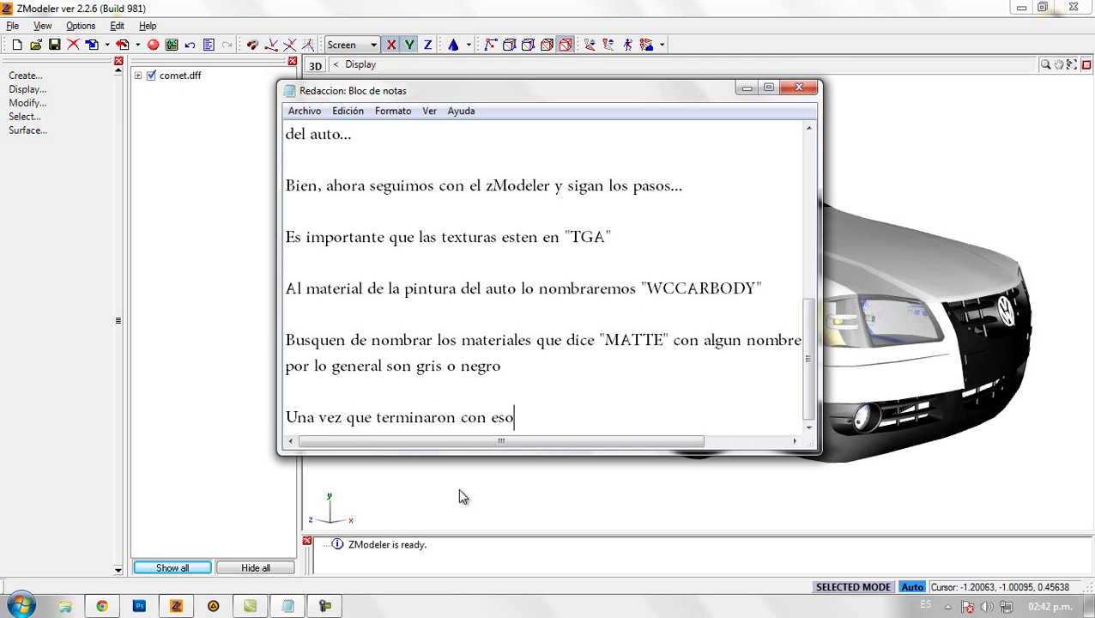
{"action": "key", "text": "BackSpace"}
{"action": "type", "text": "tos pasos es recom"}
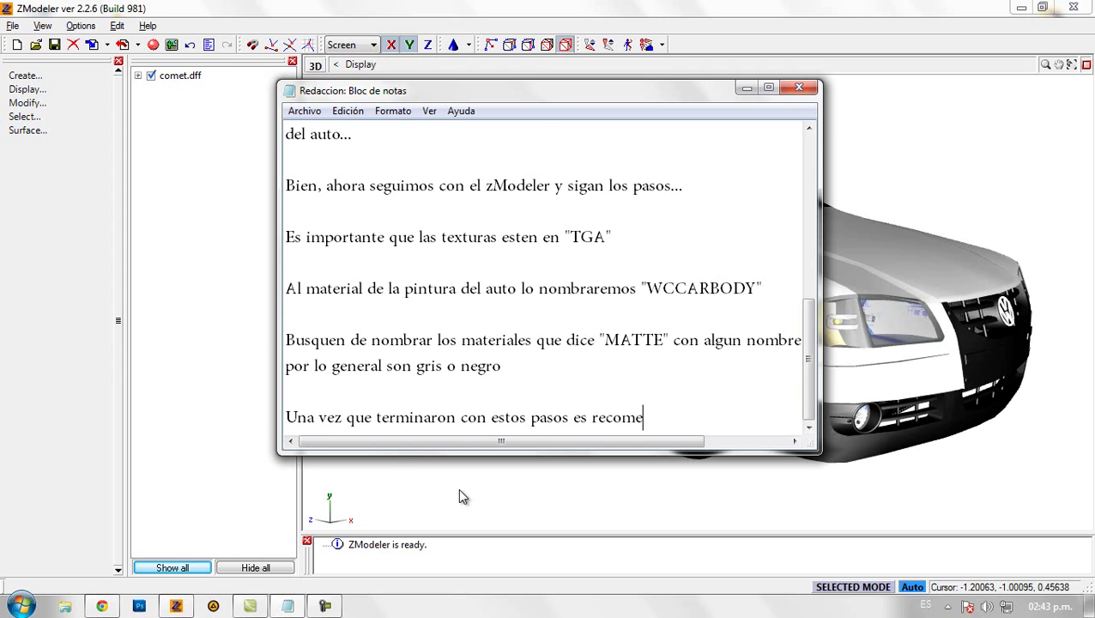
{"action": "type", "text": "endable guardarlo"}
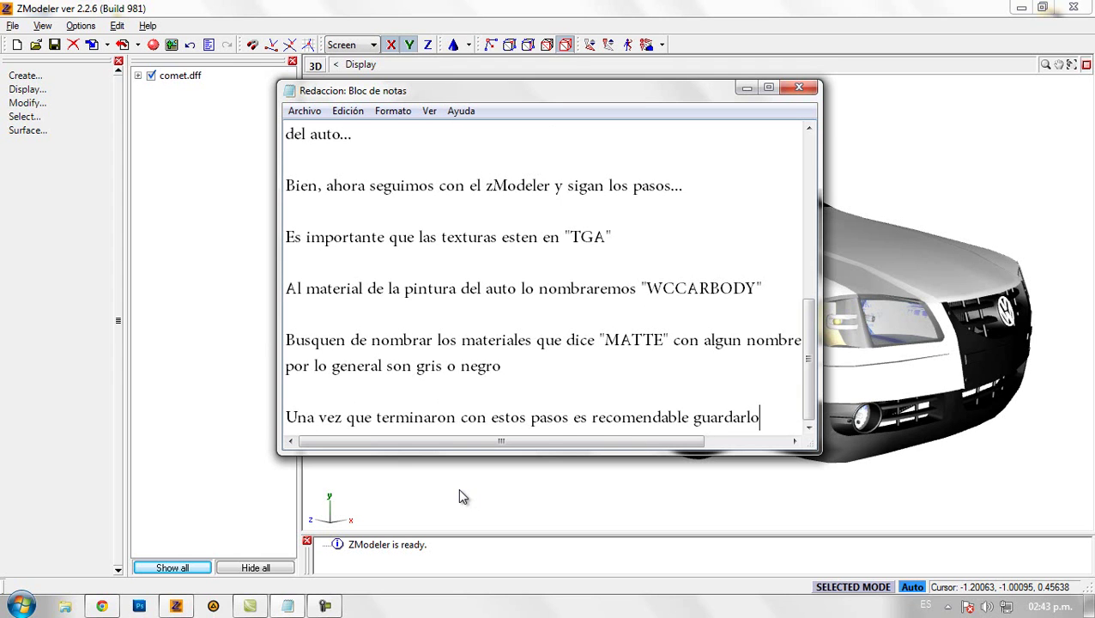
- Return to ZModeler and save the car model as a ZModeler2 .z3d file named Gol in the desktop folder Gol G4
{"action": "left_click", "coordinate": [741, 88]}
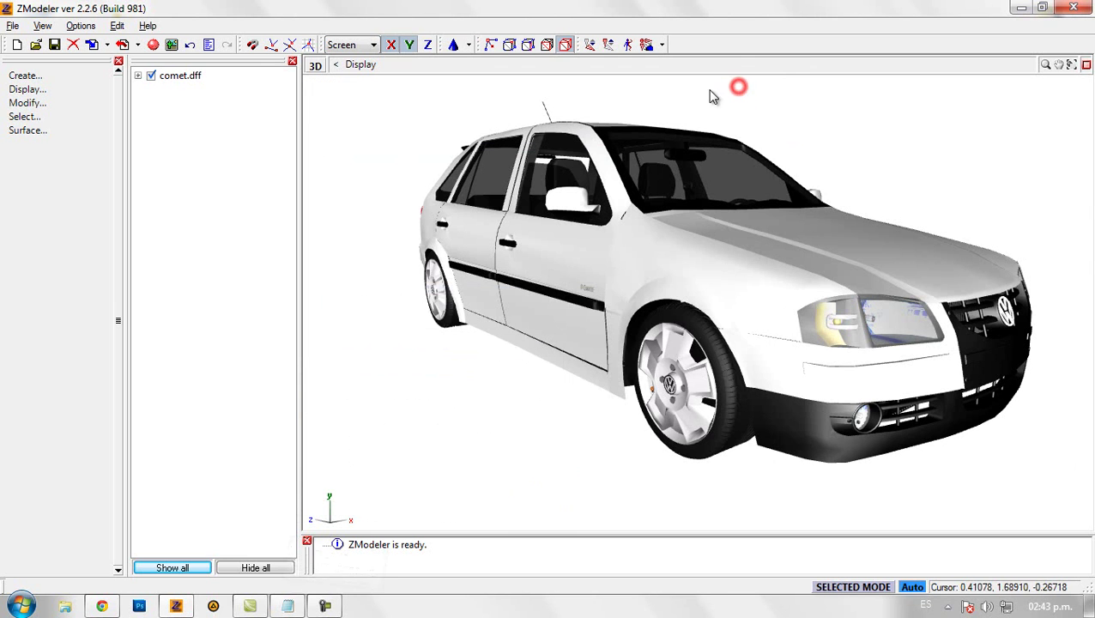
{"action": "left_click", "coordinate": [184, 77]}
{"action": "left_click", "coordinate": [54, 44]}
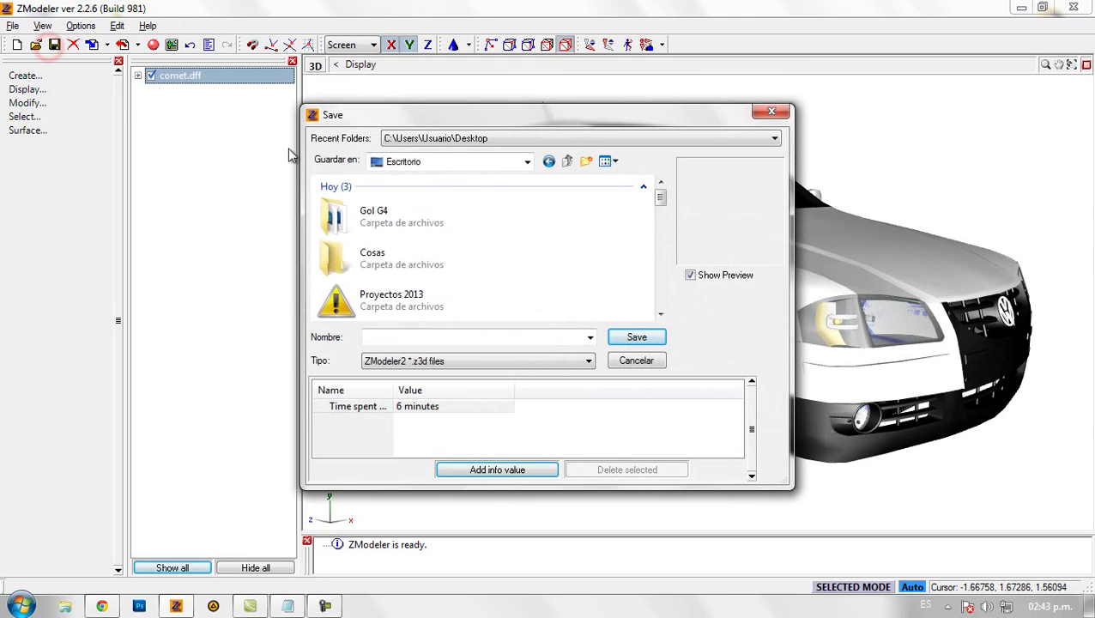
{"action": "double_click", "coordinate": [380, 212]}
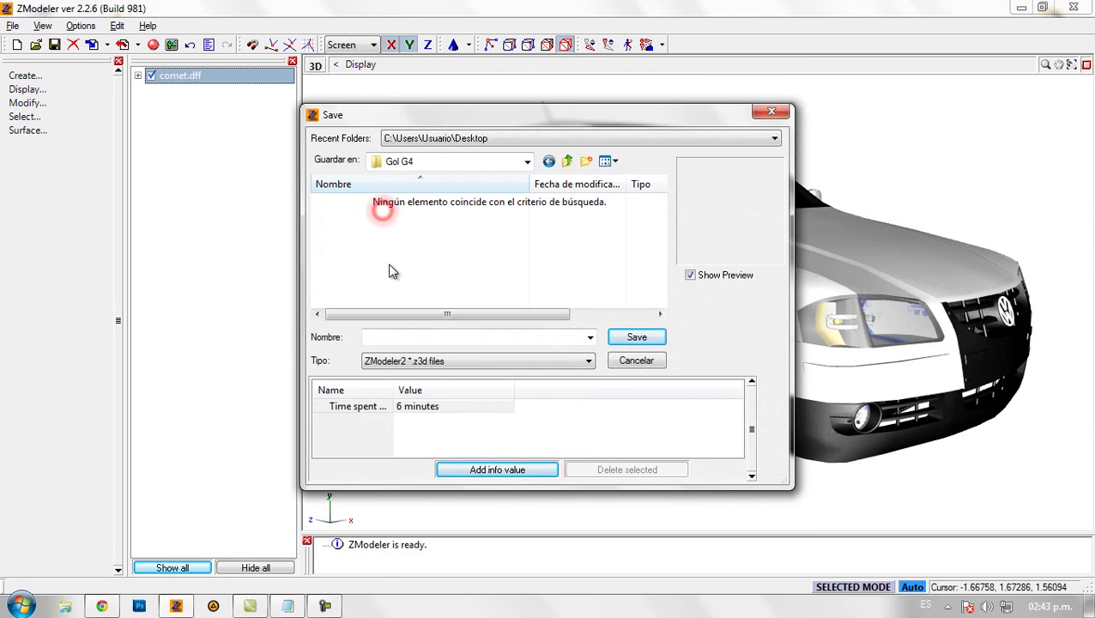
{"action": "left_click", "coordinate": [384, 336]}
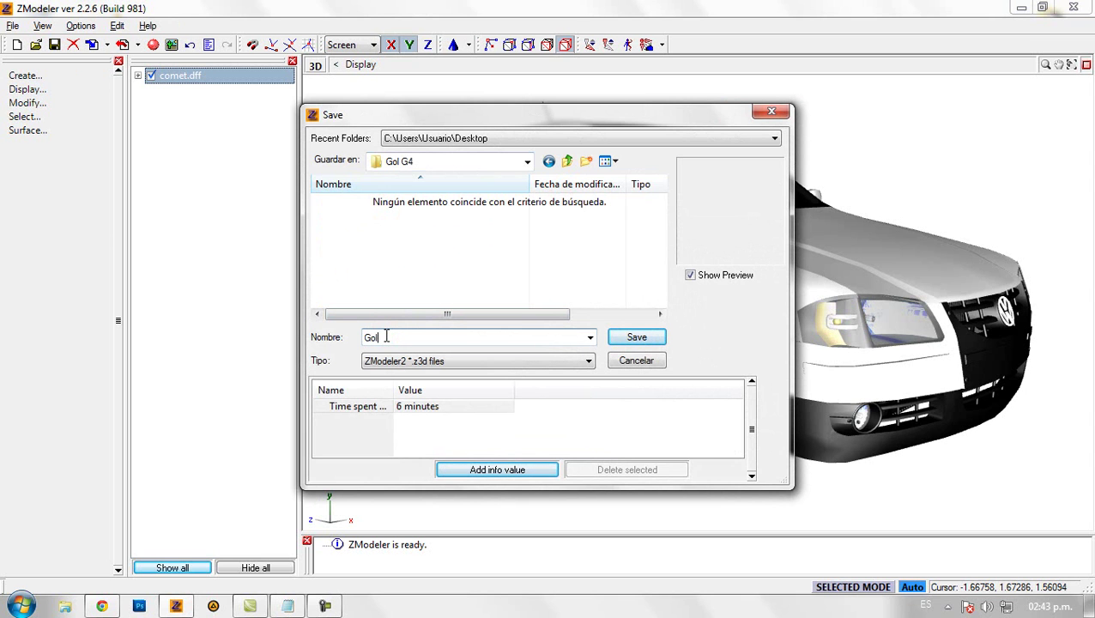
{"action": "left_click", "coordinate": [636, 337]}
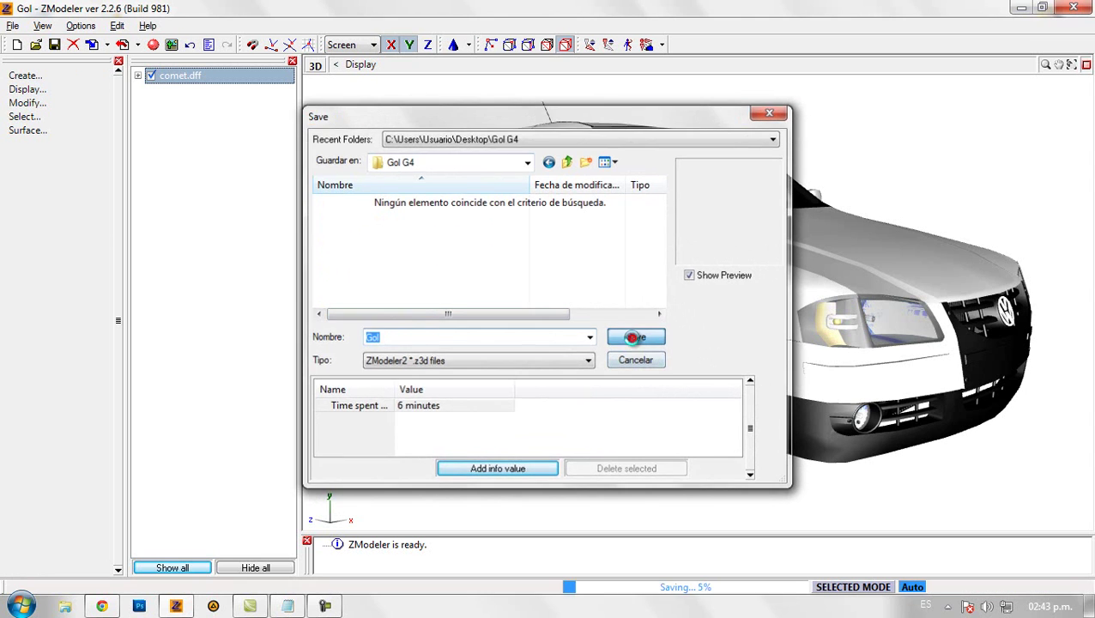
{"action": "middle_click_drag", "start_coordinate": [633, 333], "coordinate": [572, 296]}
{"action": "left_click_drag", "start_coordinate": [567, 291], "coordinate": [598, 298]}
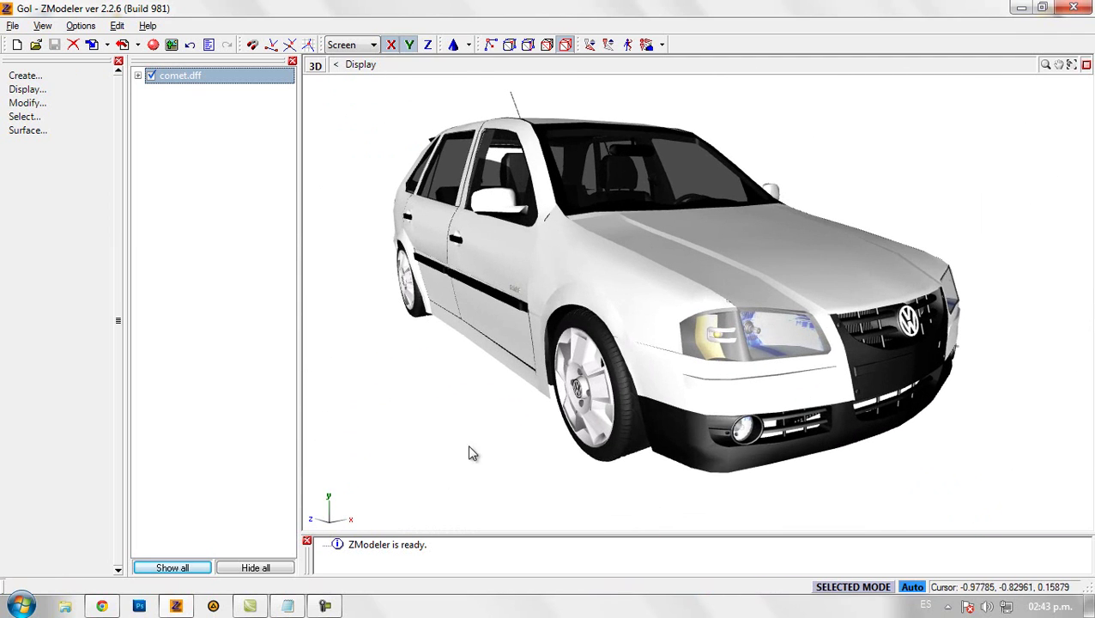
- In Notepad, add the paragraph "Ahora buscaremos si algun material esta con dos texturas, ya que si tiene dos el programa no exportara el auto correctamente.."
{"action": "left_click", "coordinate": [289, 606]}
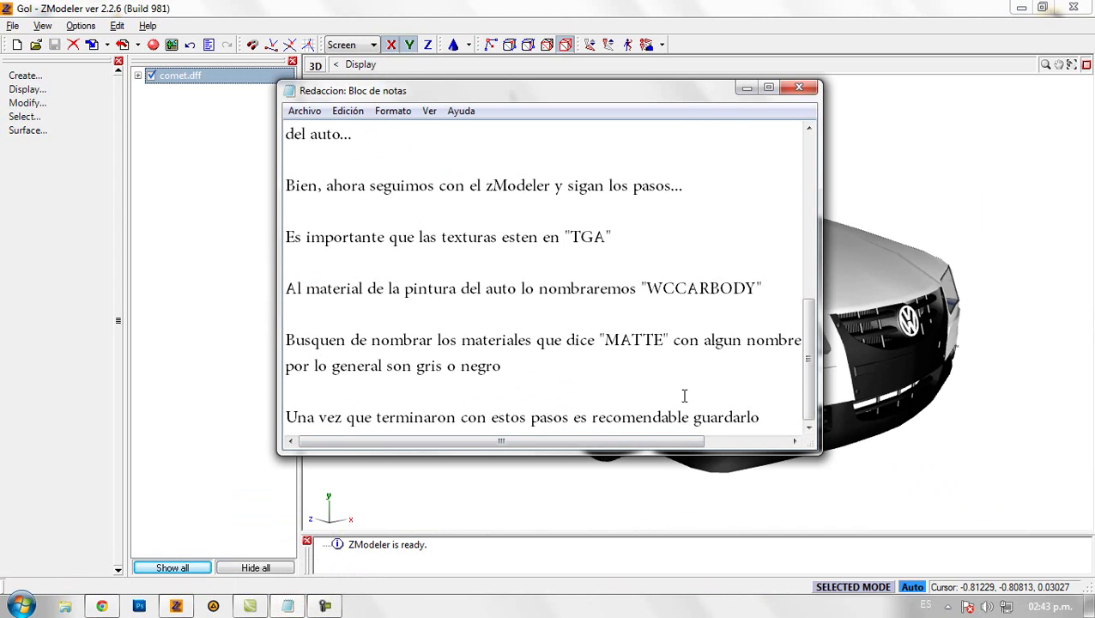
{"action": "key", "text": "Return"}
{"action": "key", "text": "Return"}
{"action": "type", "text": "Ahor"}
{"action": "type", "text": " buscam"}
{"action": "key", "text": "BackSpace"}
{"action": "type", "text": "remo"}
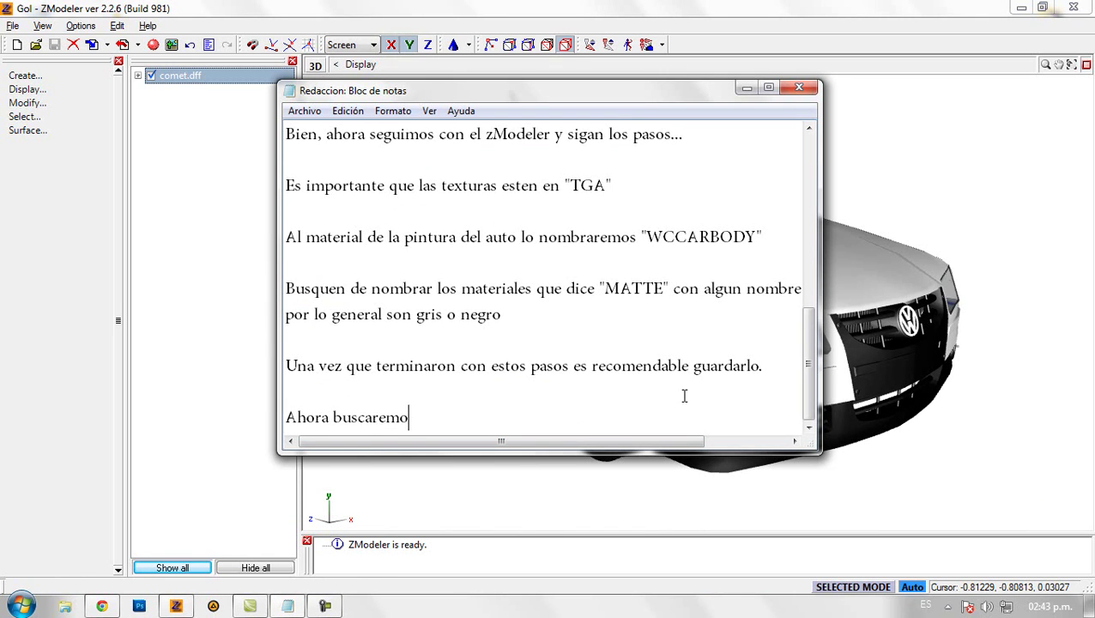
{"action": "type", "text": "s si algun materia"}
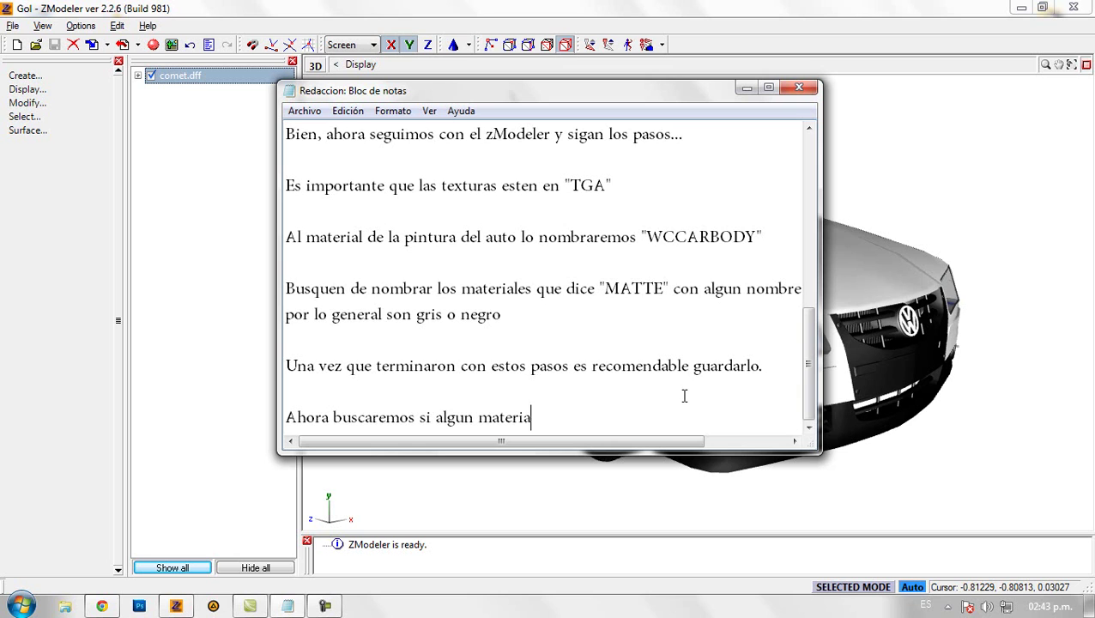
{"action": "type", "text": "l esta con dos te"}
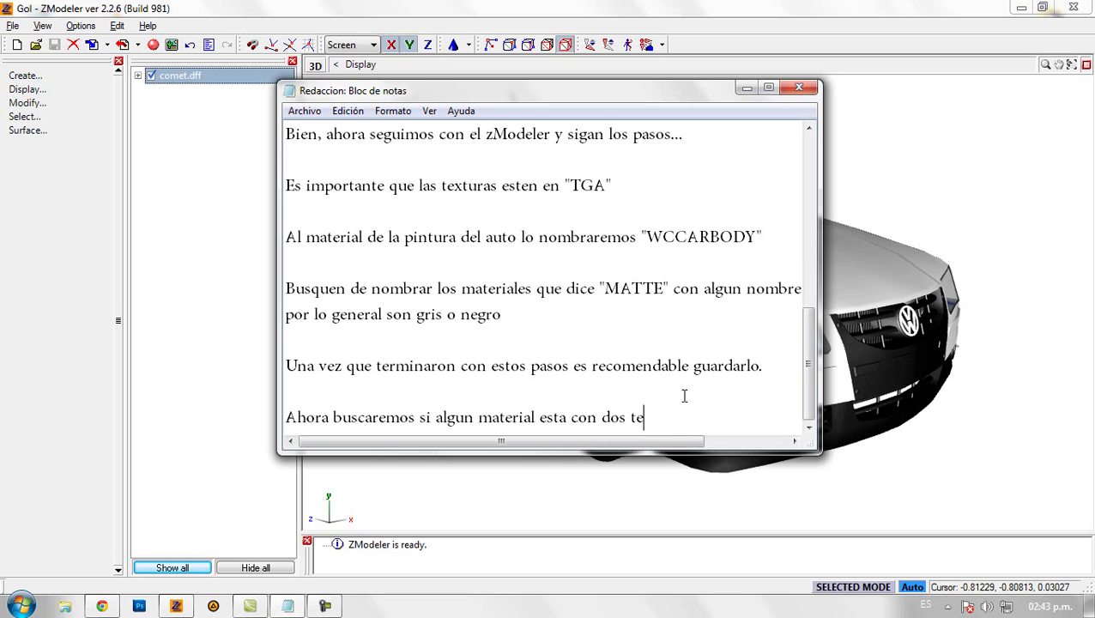
{"action": "type", "text": "xturas, ya que si tienen"}
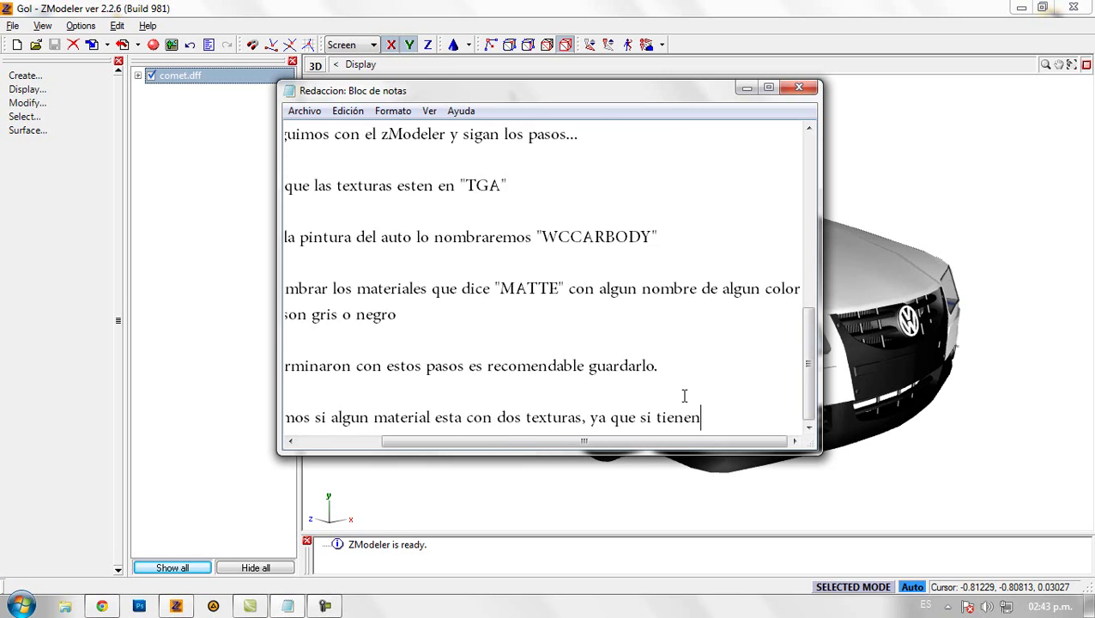
{"action": "key", "text": "Return"}
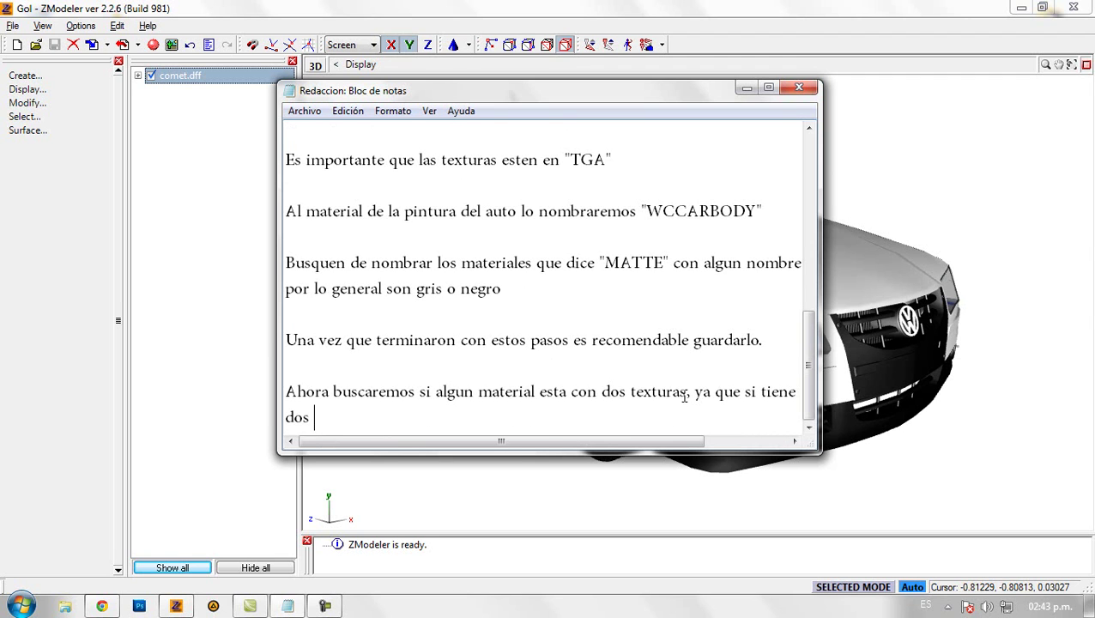
{"action": "type", "text": "dos el programa no exporta"}
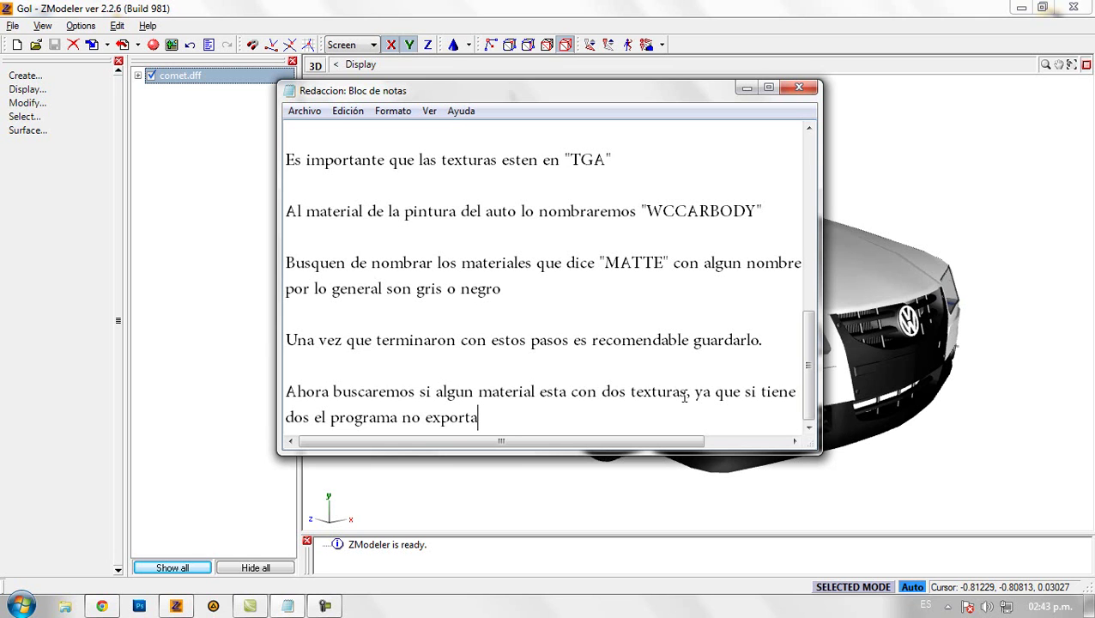
{"action": "type", "text": "ra el auto correctamente.."}
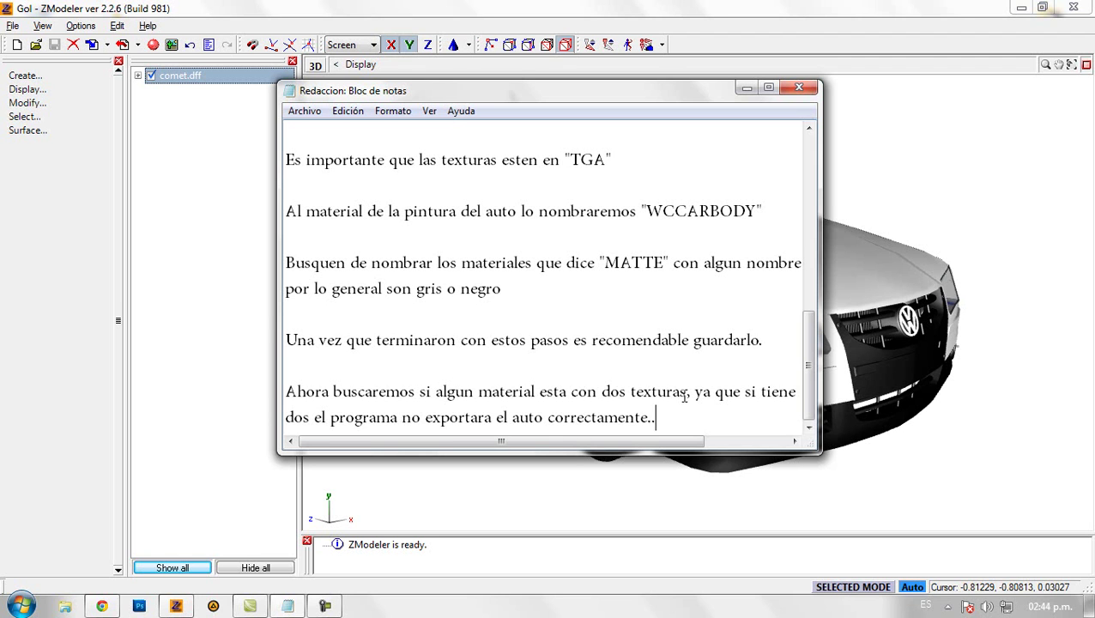
- Return to ZModeler, check the materials for a second texture in the Materials Editor, and remove chrome_lake.tga from reais [env:4,spec]
{"action": "left_click", "coordinate": [266, 311]}
{"action": "left_click", "coordinate": [153, 44]}
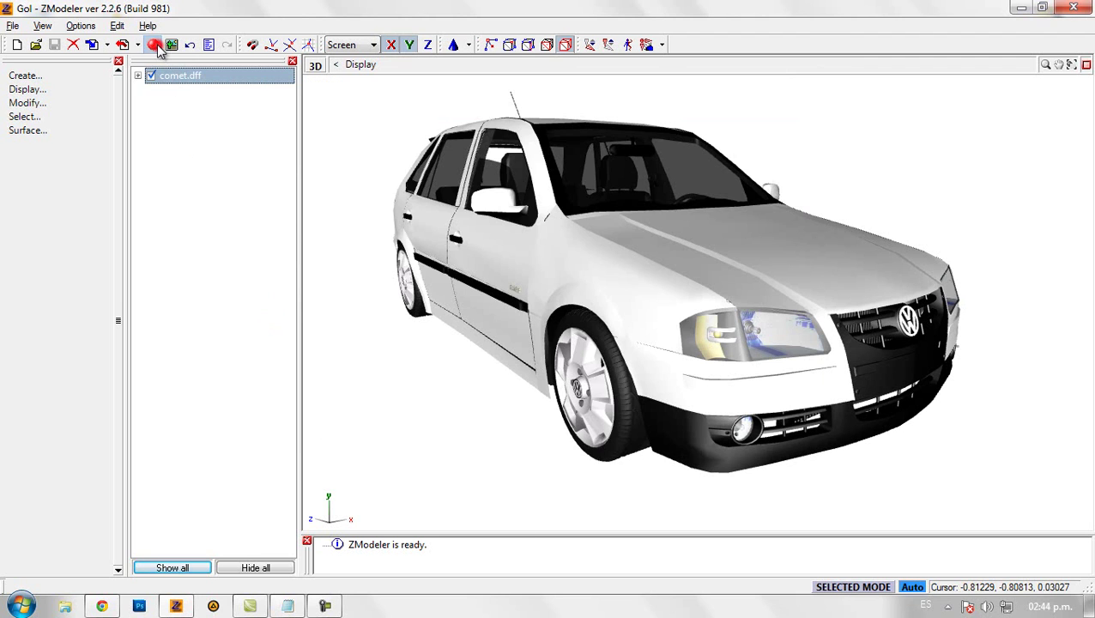
{"action": "left_click", "coordinate": [347, 145]}
{"action": "key", "text": "Down"}
{"action": "key", "text": "Down"}
{"action": "key", "text": "Down"}
{"action": "key", "text": "Down"}
{"action": "key", "text": "Down"}
{"action": "key", "text": "Down"}
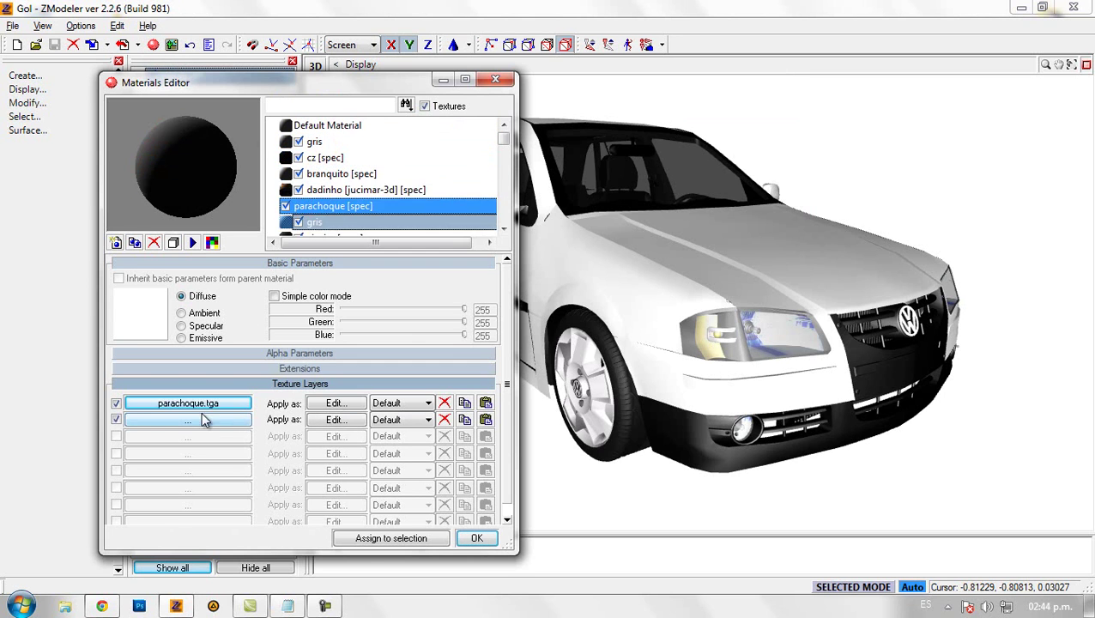
{"action": "key", "text": "Down"}
{"action": "key", "text": "Down"}
{"action": "key", "text": "Down"}
{"action": "key", "text": "Down"}
{"action": "key", "text": "Down"}
{"action": "key", "text": "Down"}
{"action": "key", "text": "Down"}
{"action": "key", "text": "Down"}
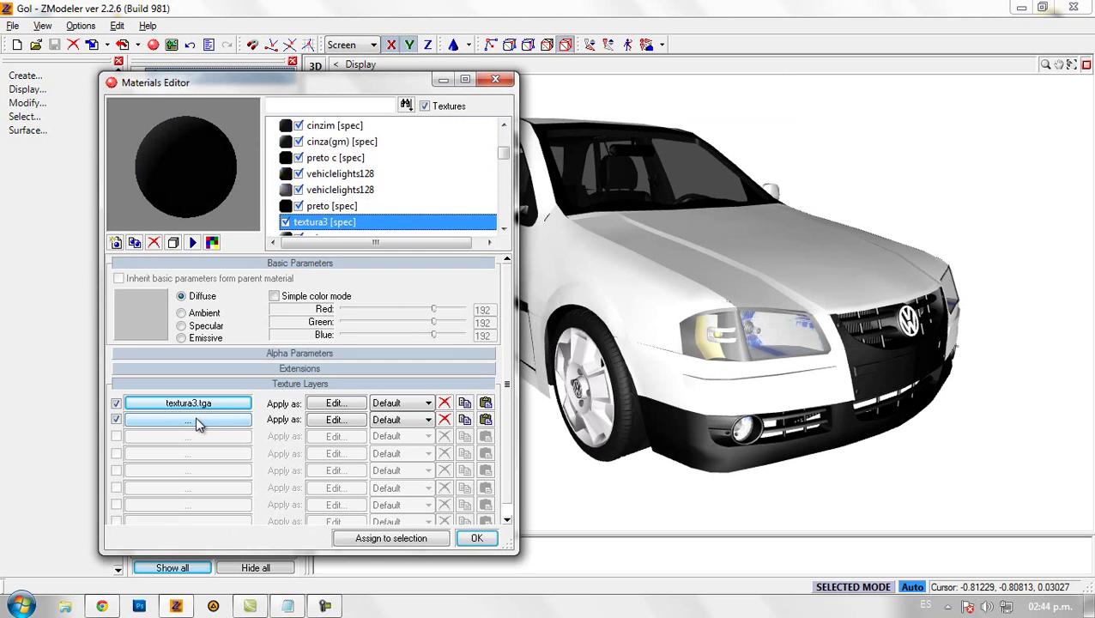
{"action": "key", "text": "Down"}
{"action": "key", "text": "Down"}
{"action": "key", "text": "Down"}
{"action": "key", "text": "Down"}
{"action": "key", "text": "Down"}
{"action": "key", "text": "Down"}
{"action": "key", "text": "Down"}
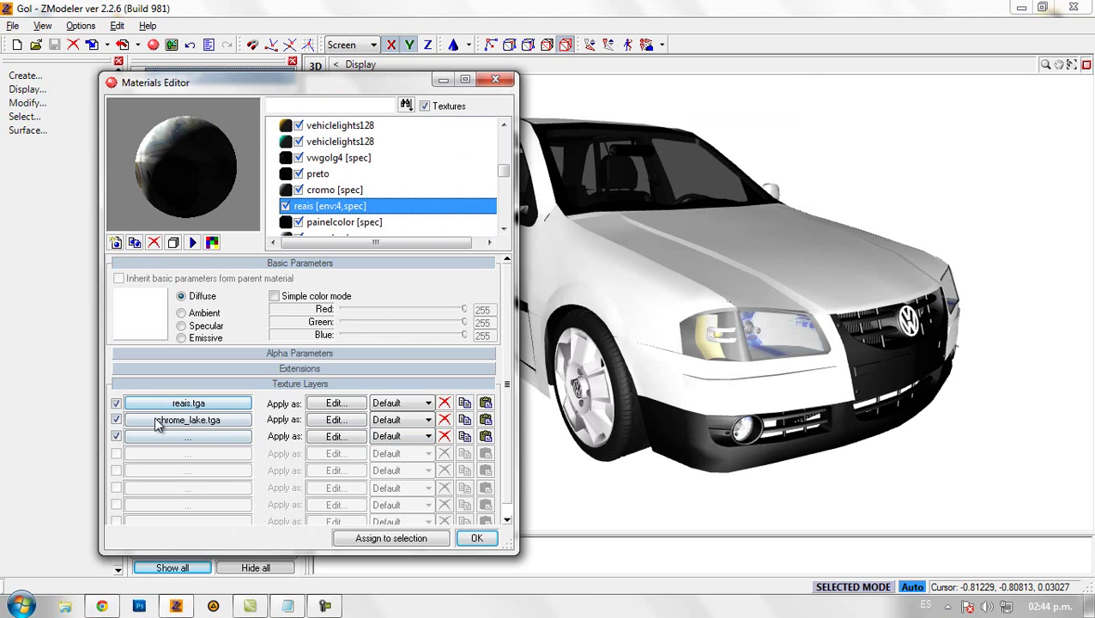
{"action": "left_click", "coordinate": [444, 419]}
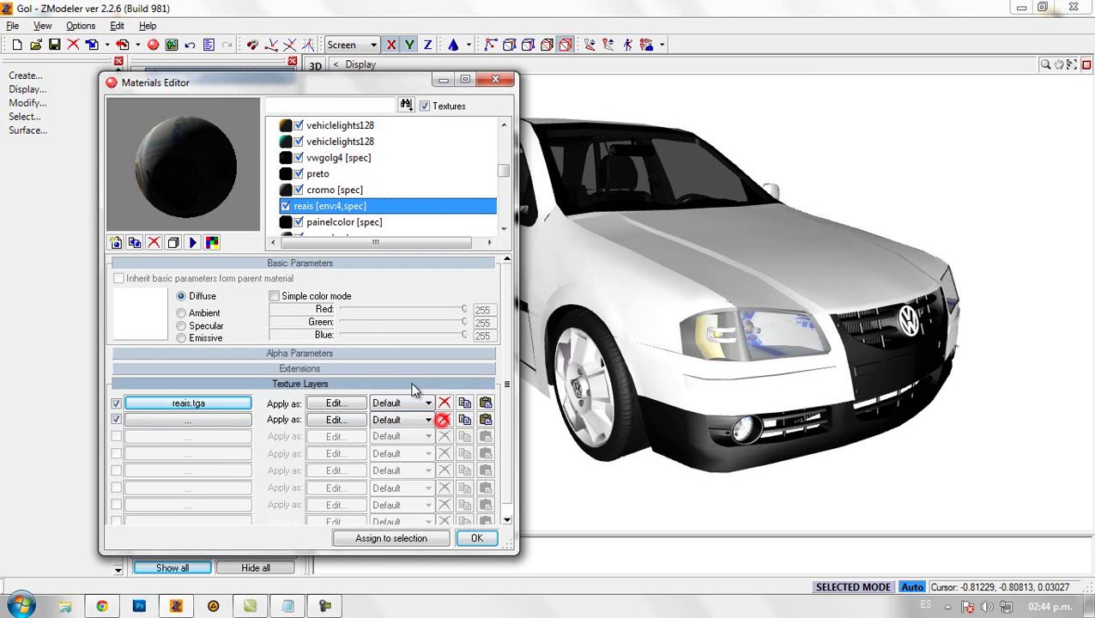
- Check the following materials for double textures and remove chrome_lake.tga from cromo [env:50,spec]
{"action": "key", "text": "Down"}
{"action": "key", "text": "Down"}
{"action": "key", "text": "Down"}
{"action": "key", "text": "Down"}
{"action": "key", "text": "Down"}
{"action": "key", "text": "Down"}
{"action": "key", "text": "Down"}
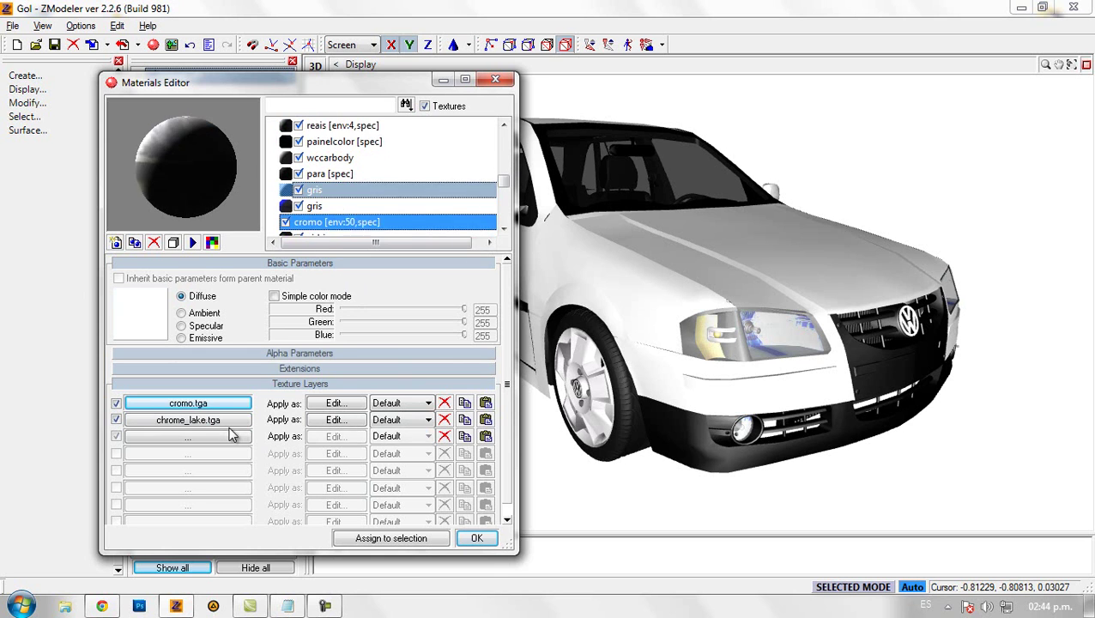
{"action": "key", "text": "Up"}
{"action": "left_click", "coordinate": [444, 419]}
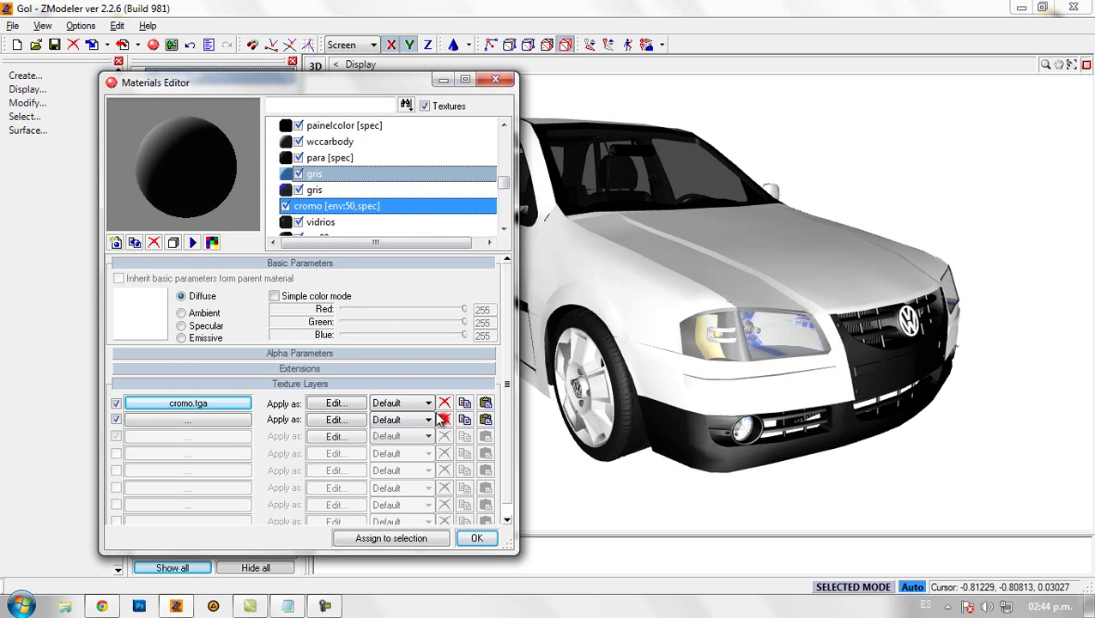
- Continue through the materials and remove the second texture chrome_lake.tga from cromo [env:14,spec]
{"action": "left_click", "coordinate": [341, 222]}
{"action": "key", "text": "Down"}
{"action": "key", "text": "Down"}
{"action": "key", "text": "Down"}
{"action": "key", "text": "Down"}
{"action": "key", "text": "Up"}
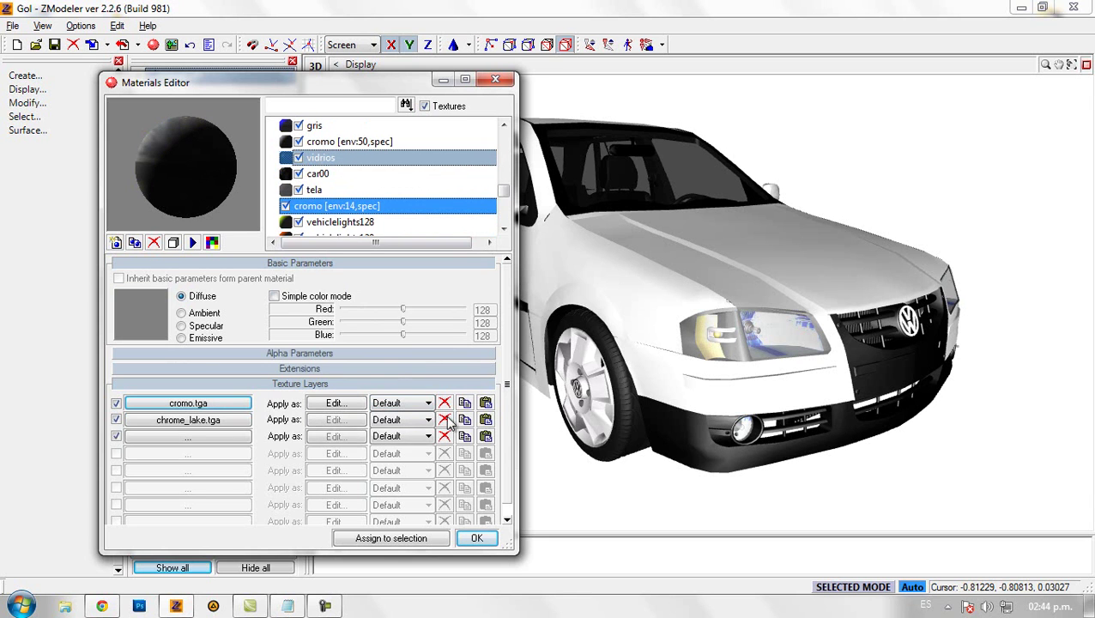
{"action": "left_click", "coordinate": [444, 419]}
- Check the materials after cromo [env:14,spec] and remove the second texture layer from the next one that has two
{"action": "left_click", "coordinate": [346, 223]}
{"action": "key", "text": "Down"}
{"action": "key", "text": "Down"}
{"action": "key", "text": "Down"}
{"action": "key", "text": "Up"}
{"action": "left_click", "coordinate": [444, 419]}
- Check the texture layers of the remaining materials down to the last cromo and close the Materials Editor
{"action": "left_click", "coordinate": [340, 224]}
{"action": "key", "text": "Down"}
{"action": "key", "text": "Down"}
{"action": "key", "text": "Down"}
{"action": "key", "text": "Down"}
{"action": "key", "text": "Down"}
{"action": "key", "text": "Down"}
{"action": "key", "text": "Down"}
{"action": "key", "text": "Down"}
{"action": "key", "text": "Down"}
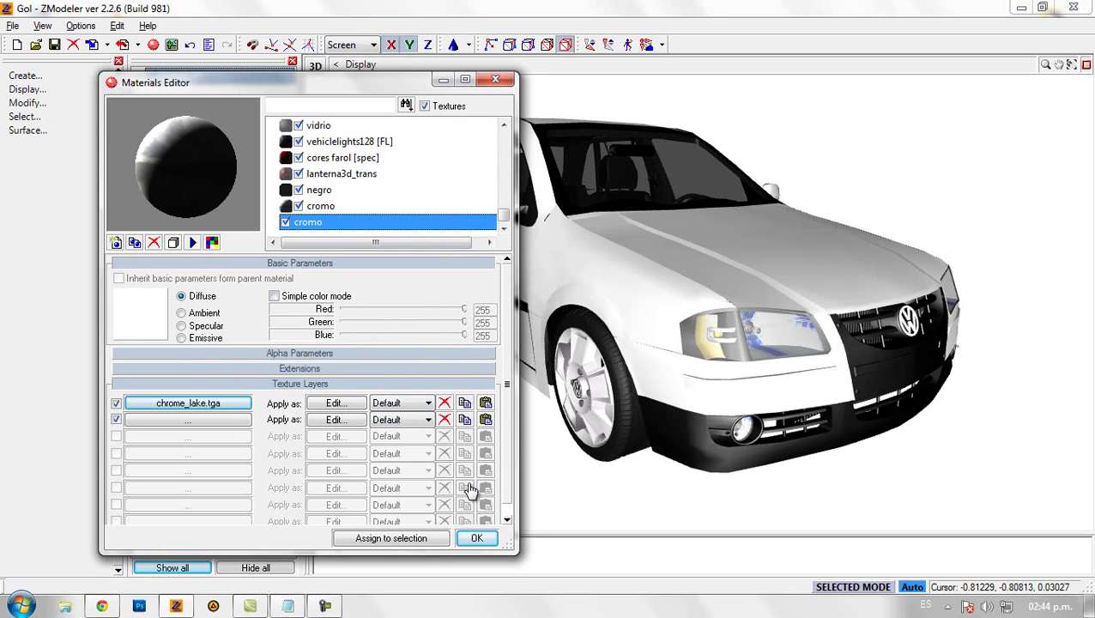
{"action": "left_click", "coordinate": [477, 538]}
- Save the Gol model with the cleaned-up materials
{"action": "left_click", "coordinate": [147, 77]}
{"action": "left_click", "coordinate": [149, 75]}
{"action": "left_click", "coordinate": [149, 76]}
{"action": "left_click", "coordinate": [54, 44]}
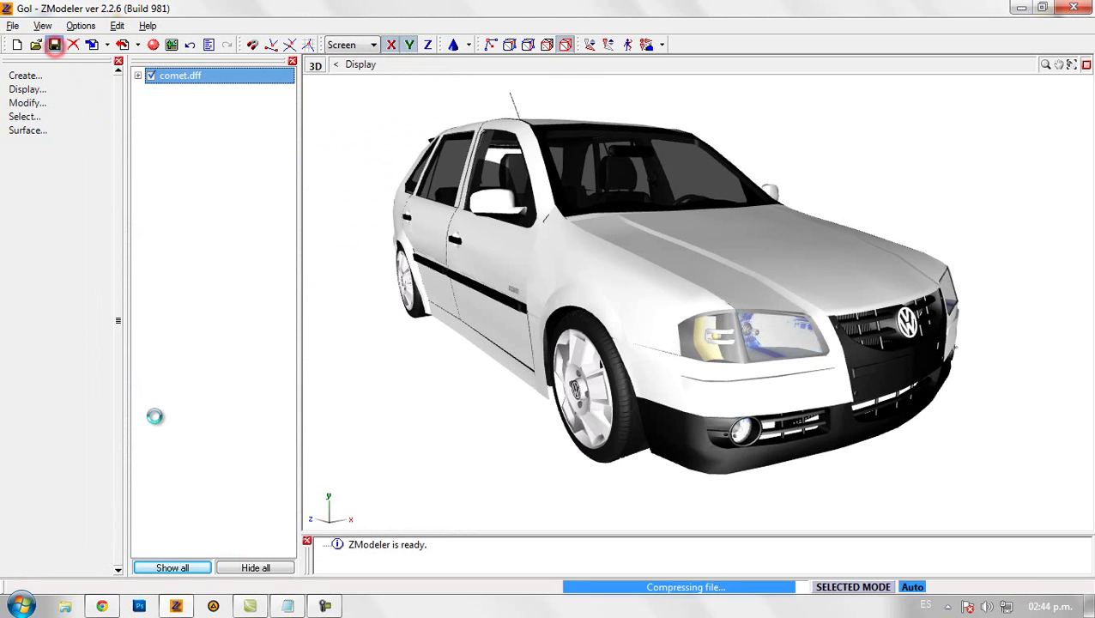
- In Notepad, add the paragraph "Guardamos y ahora empezamos la parte de la colocacion de las cuatro llantas y la separacion del volante si es necesaria"
{"action": "left_click", "coordinate": [326, 606]}
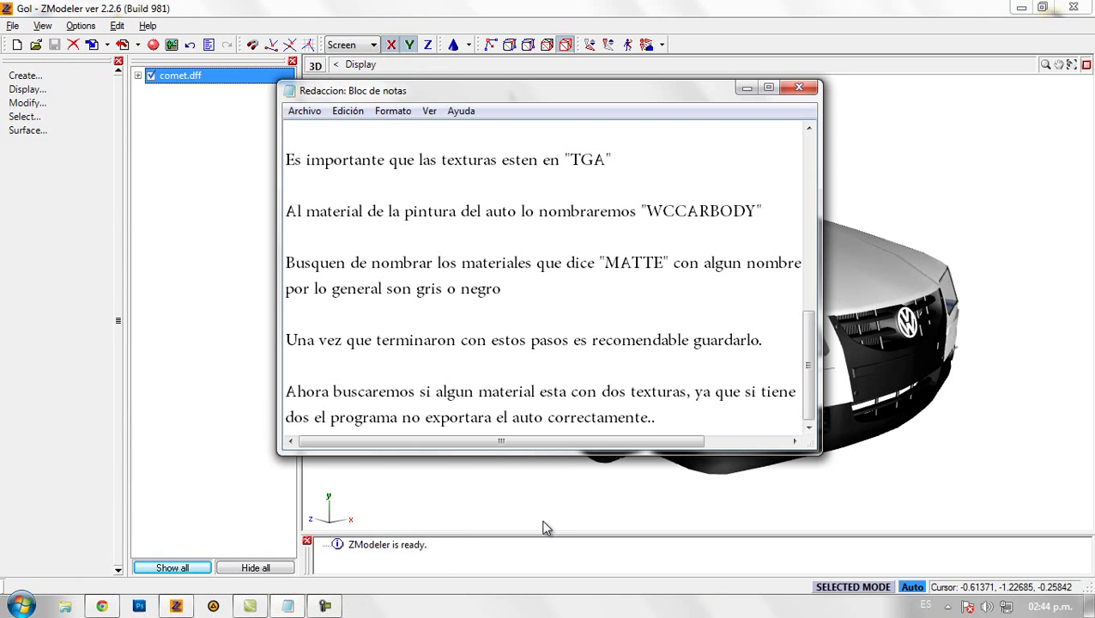
{"action": "key", "text": "Return"}
{"action": "key", "text": "Return"}
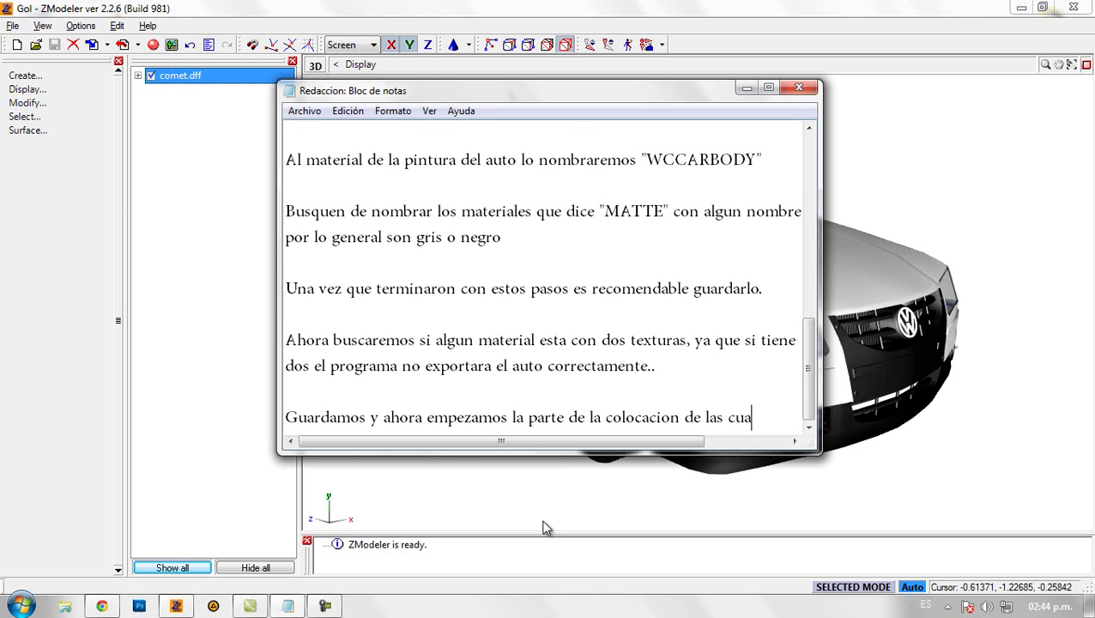
{"action": "key", "text": "Return"}
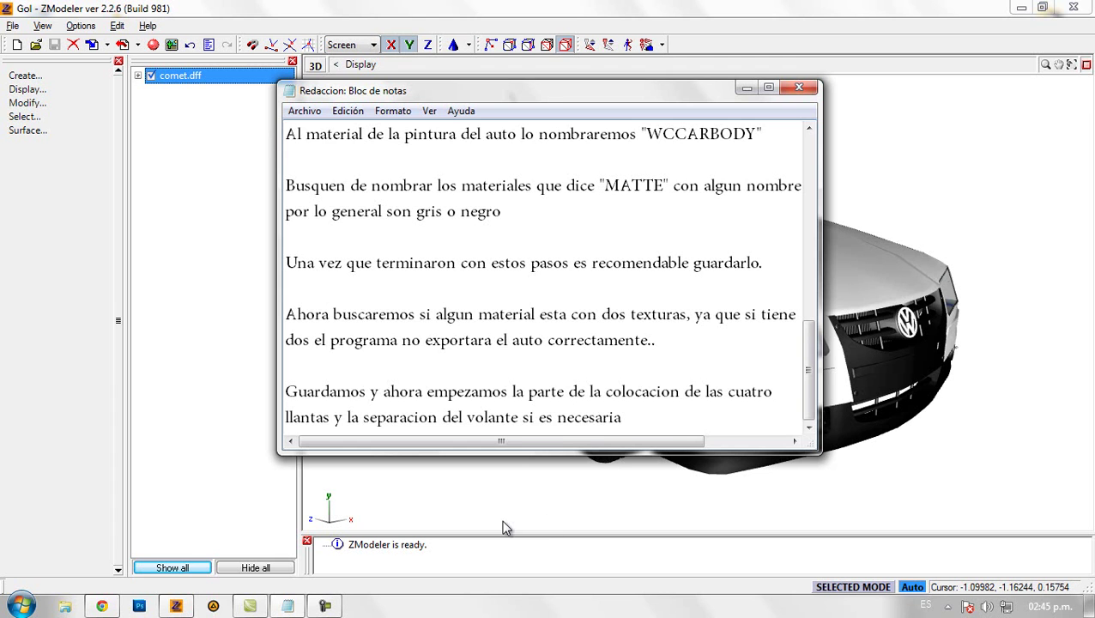
- Return to ZModeler, expand comet.dff and peren, and toggle the visibility of wheel_rf_dummy and chassis_dummy to identify their parts
{"action": "left_click", "coordinate": [214, 413]}
{"action": "left_click_drag", "start_coordinate": [501, 370], "coordinate": [583, 367], "text": "alt"}
{"action": "left_click", "coordinate": [138, 76]}
{"action": "left_click", "coordinate": [150, 90]}
{"action": "left_click", "coordinate": [180, 155]}
{"action": "left_click", "coordinate": [176, 220]}
{"action": "left_click", "coordinate": [177, 221]}
{"action": "left_click", "coordinate": [177, 269]}
{"action": "left_click", "coordinate": [177, 268]}
{"action": "left_click", "coordinate": [177, 269]}
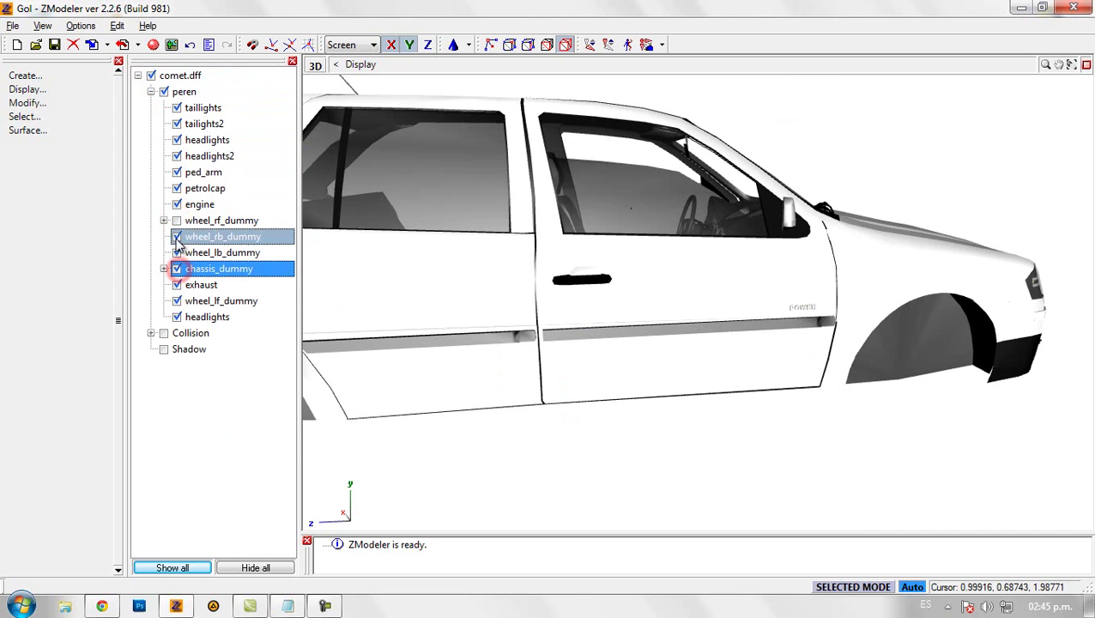
{"action": "left_click", "coordinate": [177, 220]}
- Move both Calota G4 wheel objects out of wheel_rf_dummy to the top level of the object tree
{"action": "left_click", "coordinate": [163, 220]}
{"action": "left_click_drag", "start_coordinate": [215, 236], "coordinate": [218, 381]}
{"action": "left_click", "coordinate": [222, 252]}
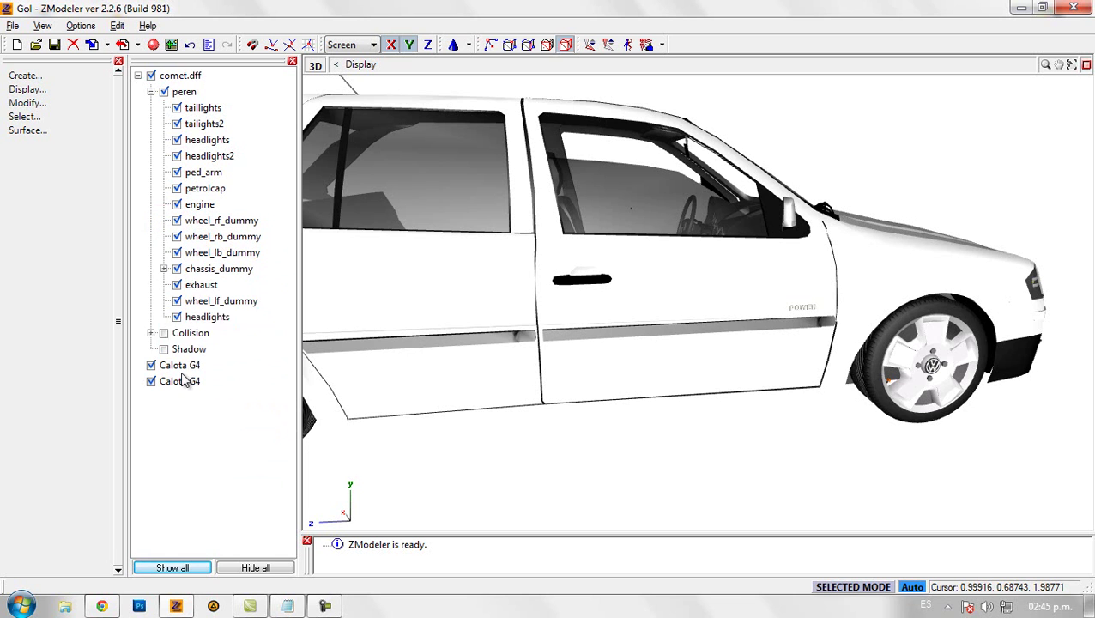
- Expand chassis_dummy and move farol, painel, interior1 and interior2 out to the top level of the object tree
{"action": "left_click", "coordinate": [163, 269]}
{"action": "scroll", "coordinate": [216, 288], "scroll_direction": "down", "scroll_amount": 3}
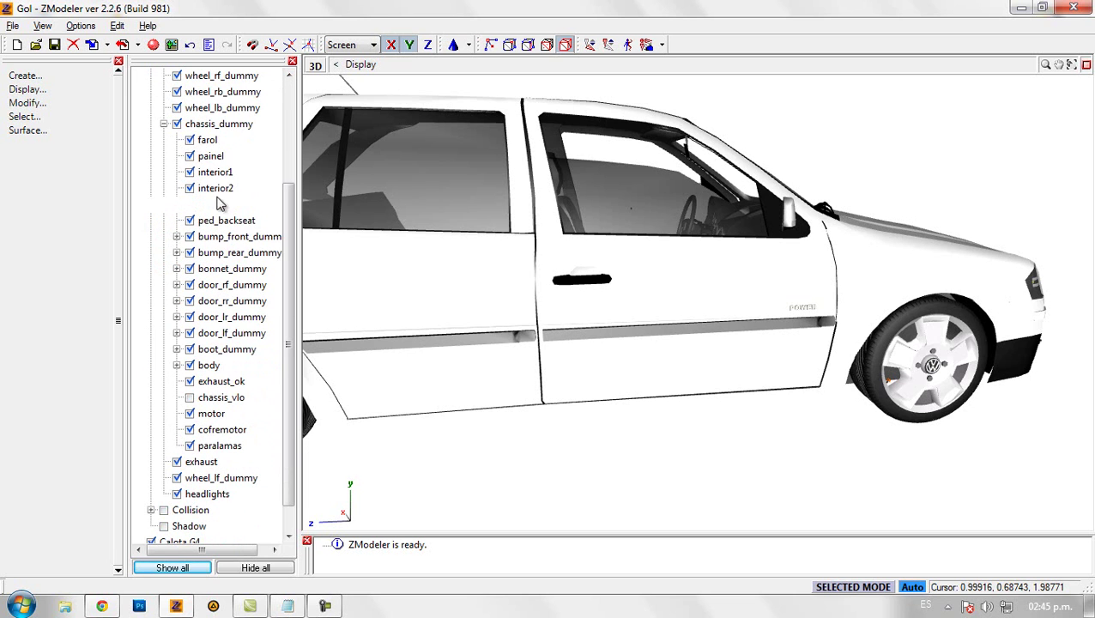
{"action": "left_click", "coordinate": [216, 141]}
{"action": "left_click_drag", "start_coordinate": [215, 141], "coordinate": [190, 527]}
{"action": "left_click_drag", "start_coordinate": [214, 284], "coordinate": [190, 536]}
{"action": "left_click_drag", "start_coordinate": [219, 288], "coordinate": [197, 536]}
{"action": "left_click", "coordinate": [218, 287]}
{"action": "left_click_drag", "start_coordinate": [221, 294], "coordinate": [225, 382]}
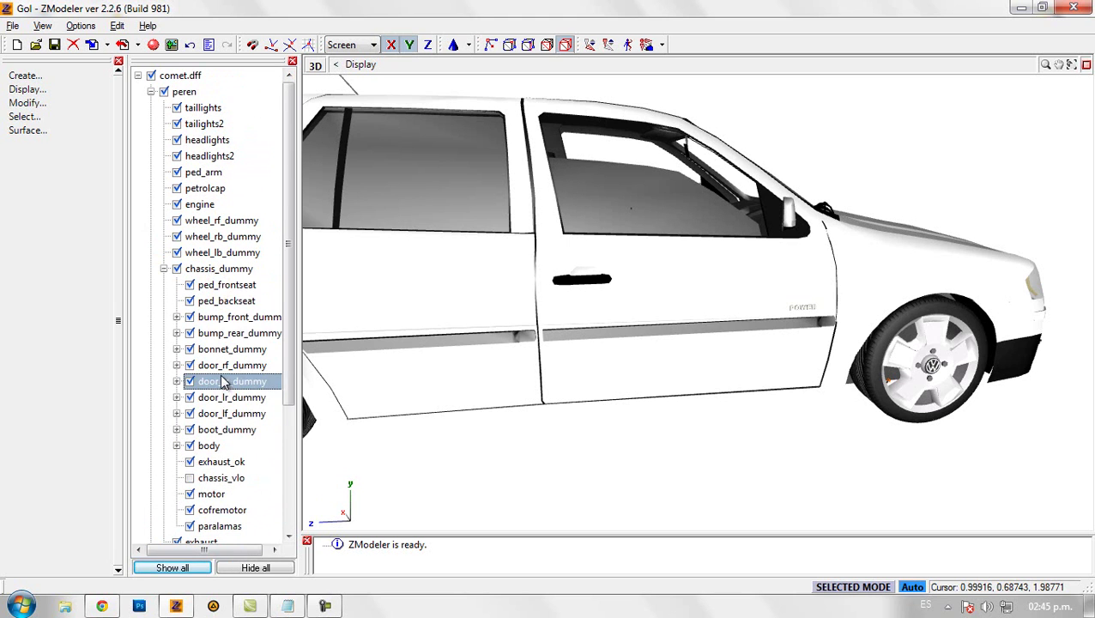
- Move bump_front_ok and bump_rear_ok out of their bumper dummies to the top level of the object tree
{"action": "left_click", "coordinate": [176, 316]}
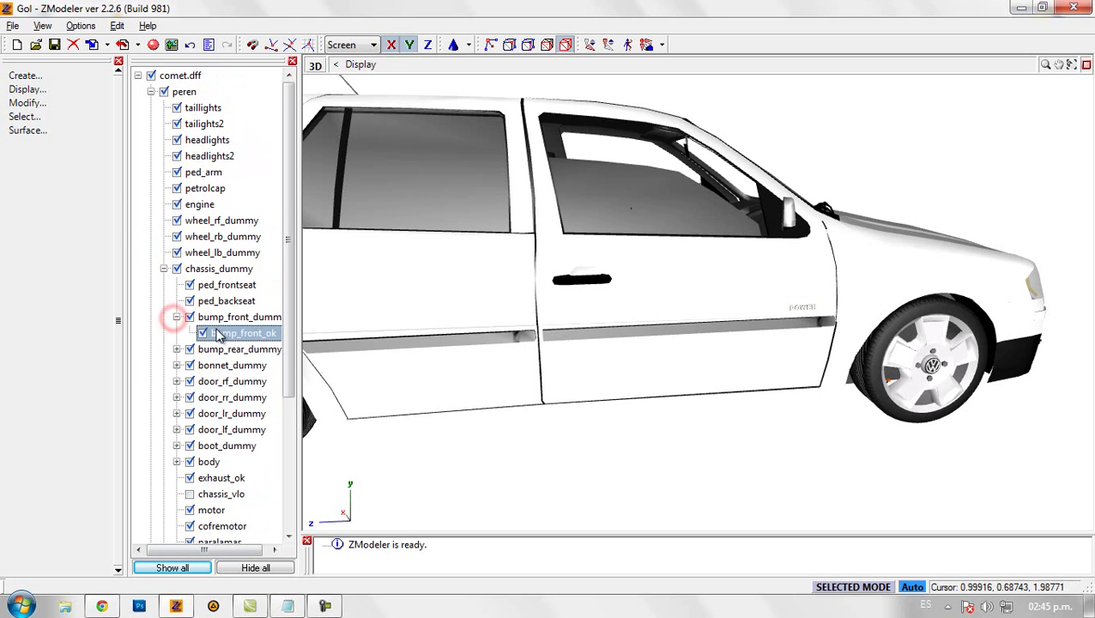
{"action": "mouse_move", "coordinate": [237, 337]}
{"action": "left_mouse_down"}
{"action": "mouse_move", "coordinate": [175, 344]}
{"action": "mouse_move", "coordinate": [170, 331]}
{"action": "mouse_move", "coordinate": [222, 349]}
{"action": "left_mouse_up"}
{"action": "key", "text": "Delete"}
- Widen the object tree, identify bonnet_ok by toggling its visibility, move it out of bonnet_dummy to the top level and collapse the dummies
{"action": "left_click", "coordinate": [176, 364]}
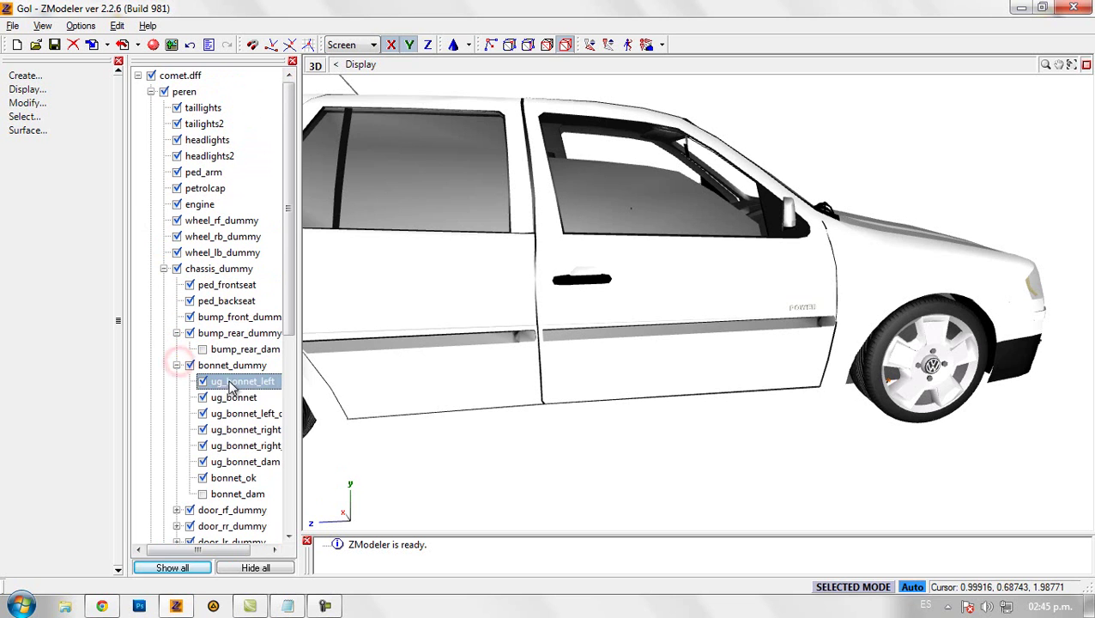
{"action": "mouse_move", "coordinate": [673, 350]}
{"action": "middle_mouse_down"}
{"action": "mouse_move", "coordinate": [665, 356]}
{"action": "mouse_move", "coordinate": [663, 342]}
{"action": "middle_mouse_up"}
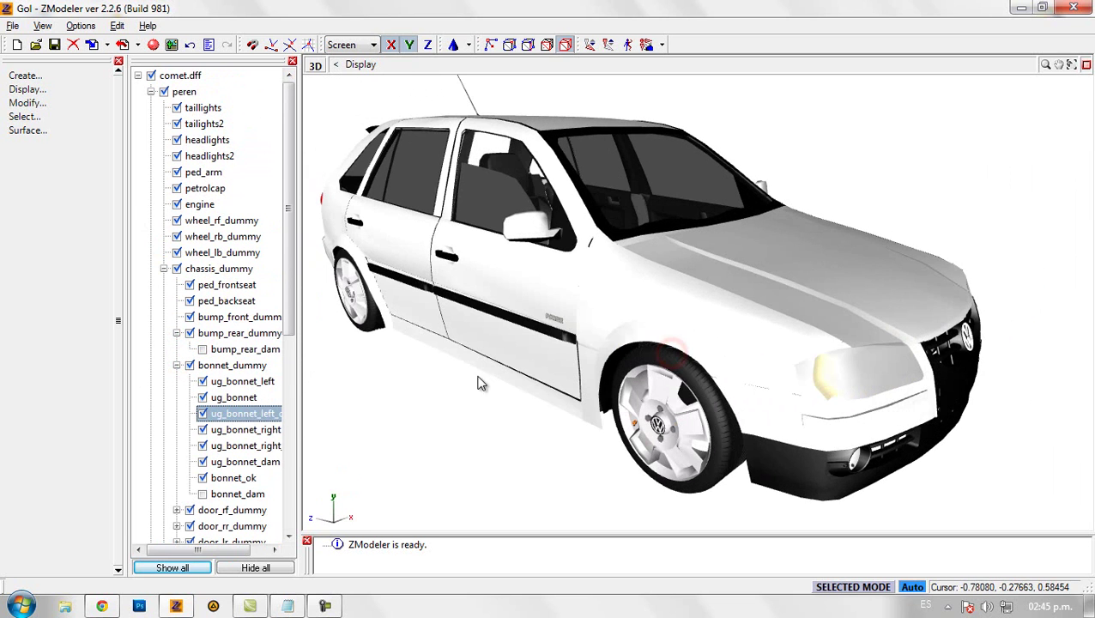
{"action": "left_click_drag", "start_coordinate": [300, 461], "coordinate": [334, 457]}
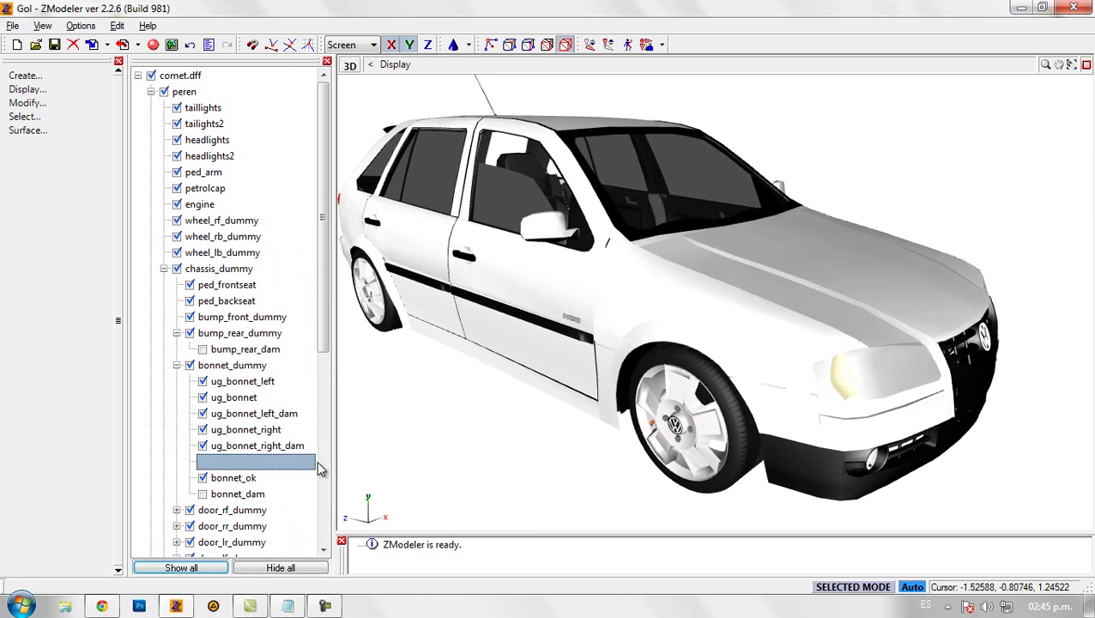
{"action": "left_click", "coordinate": [253, 446]}
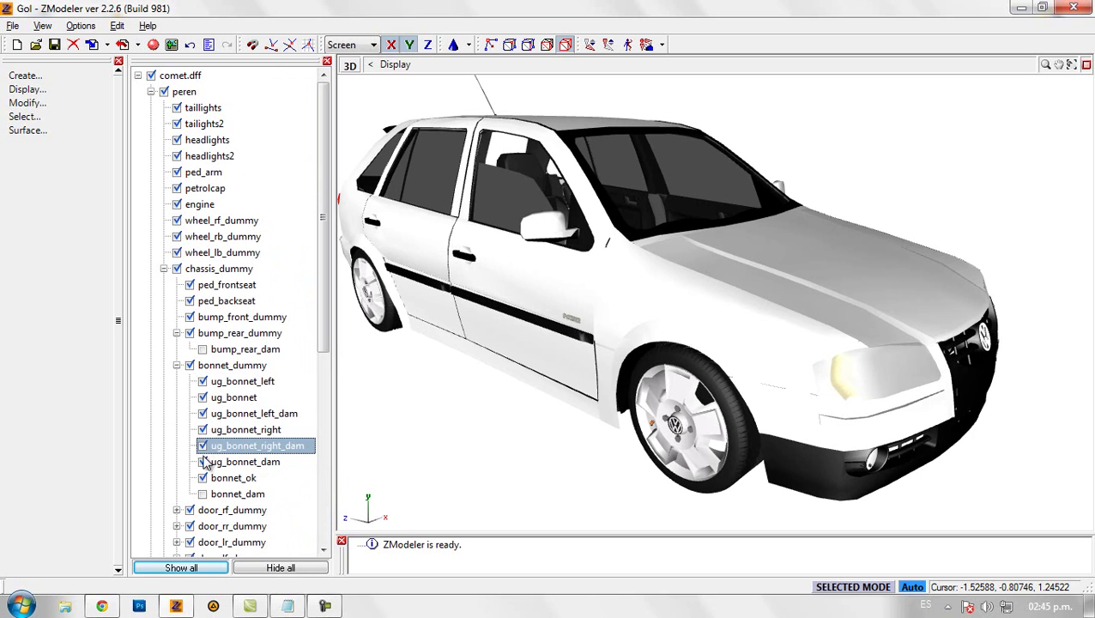
{"action": "left_click", "coordinate": [206, 478]}
{"action": "left_click", "coordinate": [202, 478]}
{"action": "left_click", "coordinate": [203, 478]}
{"action": "left_click", "coordinate": [202, 478]}
{"action": "left_click", "coordinate": [202, 478]}
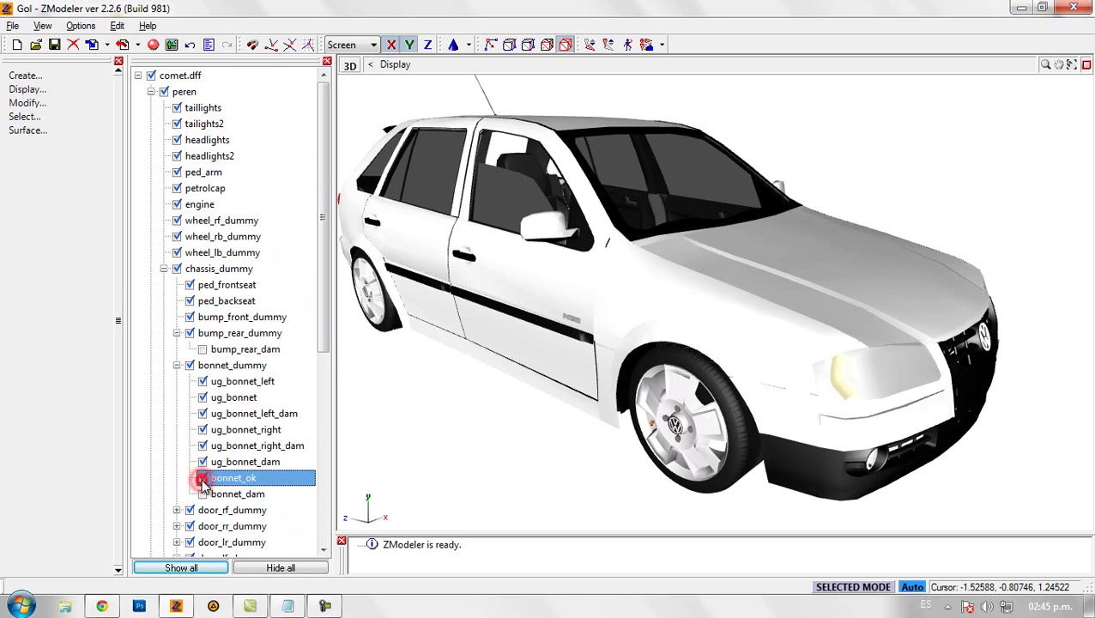
{"action": "left_click", "coordinate": [227, 364]}
{"action": "left_click", "coordinate": [177, 365]}
{"action": "left_click", "coordinate": [177, 333]}
- Move door_rf_ok, door_rr_ok, door_lr_ok and door_lf_ok out of their door dummies to the top level of the object tree
{"action": "left_click", "coordinate": [176, 364]}
{"action": "left_click_drag", "start_coordinate": [224, 382], "coordinate": [221, 539]}
{"action": "left_click", "coordinate": [175, 384]}
{"action": "left_click", "coordinate": [177, 381]}
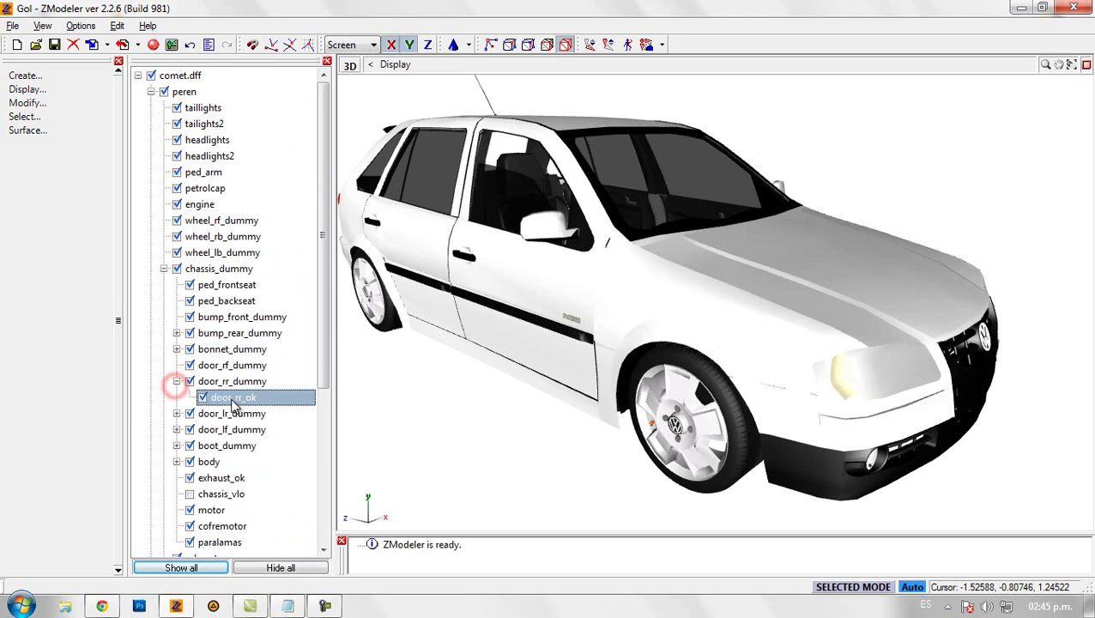
{"action": "left_click", "coordinate": [174, 397]}
{"action": "left_click_drag", "start_coordinate": [226, 415], "coordinate": [221, 538]}
{"action": "left_click", "coordinate": [177, 413]}
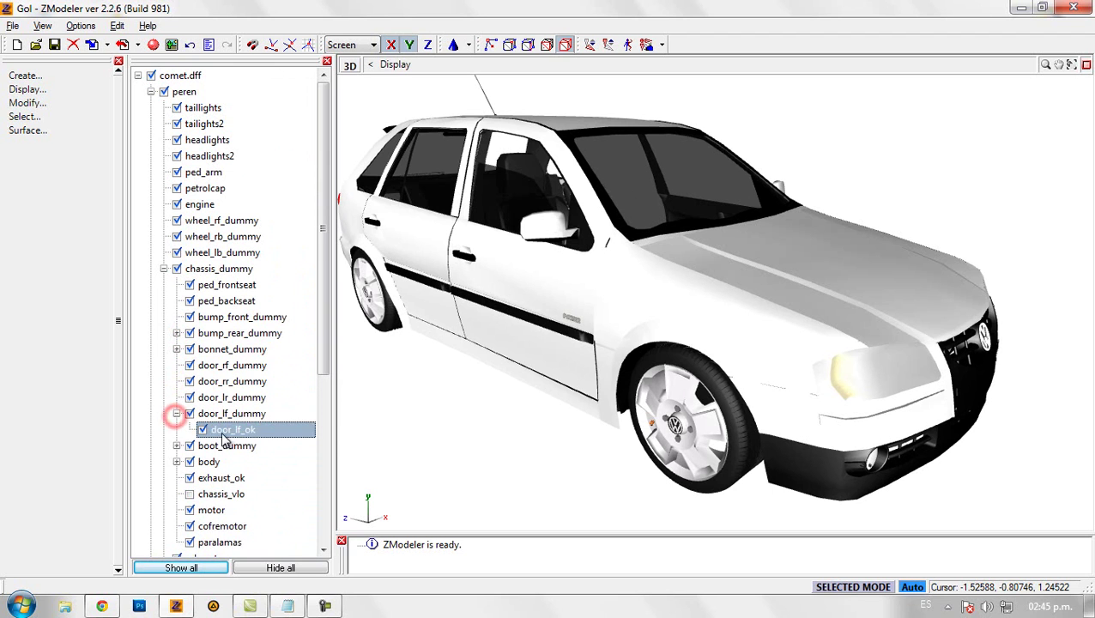
{"action": "left_click", "coordinate": [177, 413]}
- Expand boot_dummy and move boot_ok out to the top level of the object tree
{"action": "left_click", "coordinate": [176, 430]}
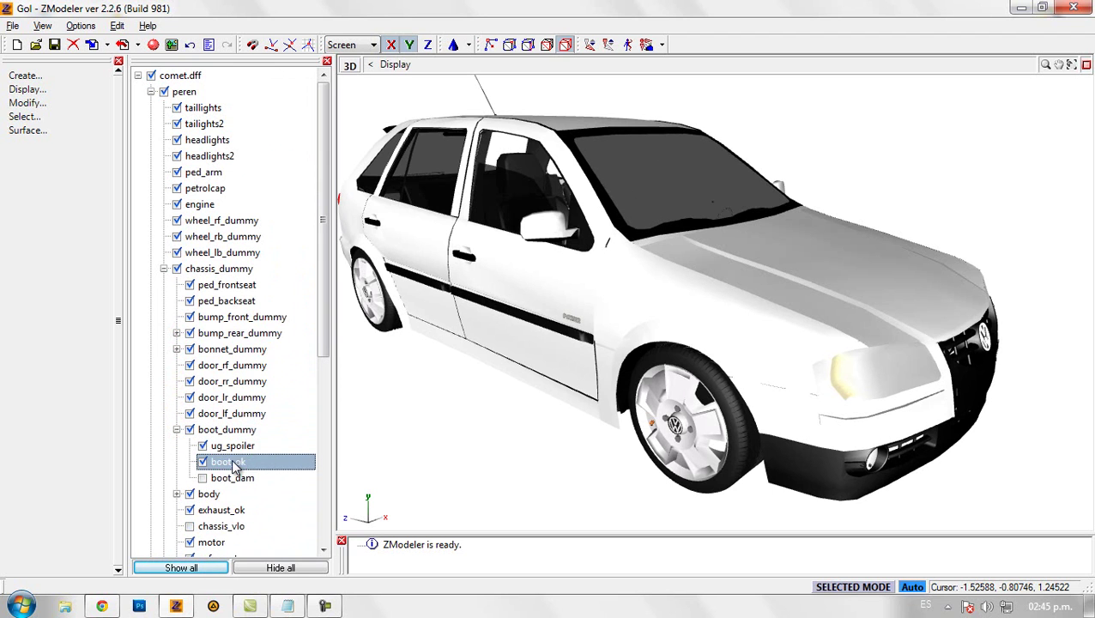
{"action": "left_click", "coordinate": [175, 478]}
{"action": "left_click", "coordinate": [176, 478]}
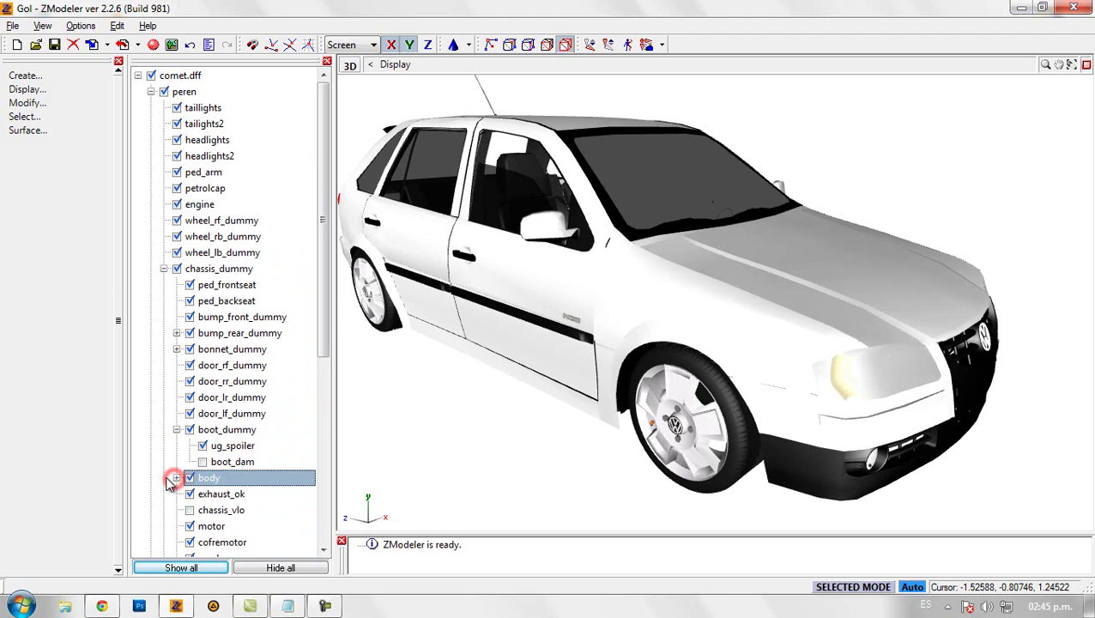
- Expand the body node and move its child objects body and lanterna out to the top level of the object tree
{"action": "left_click", "coordinate": [176, 478]}
{"action": "left_click", "coordinate": [220, 494]}
{"action": "right_click", "coordinate": [220, 494]}
{"action": "mouse_move", "coordinate": [283, 495]}
{"action": "left_click", "coordinate": [334, 498]}
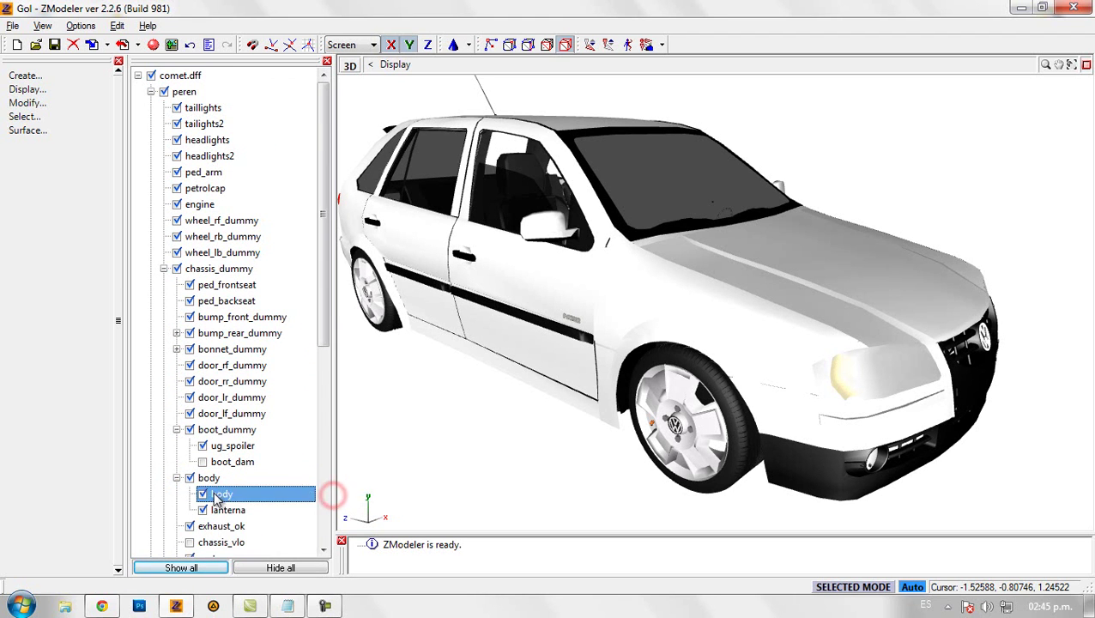
{"action": "left_click", "coordinate": [204, 510]}
{"action": "left_click_drag", "start_coordinate": [230, 514], "coordinate": [214, 551]}
{"action": "left_click_drag", "start_coordinate": [217, 494], "coordinate": [210, 538]}
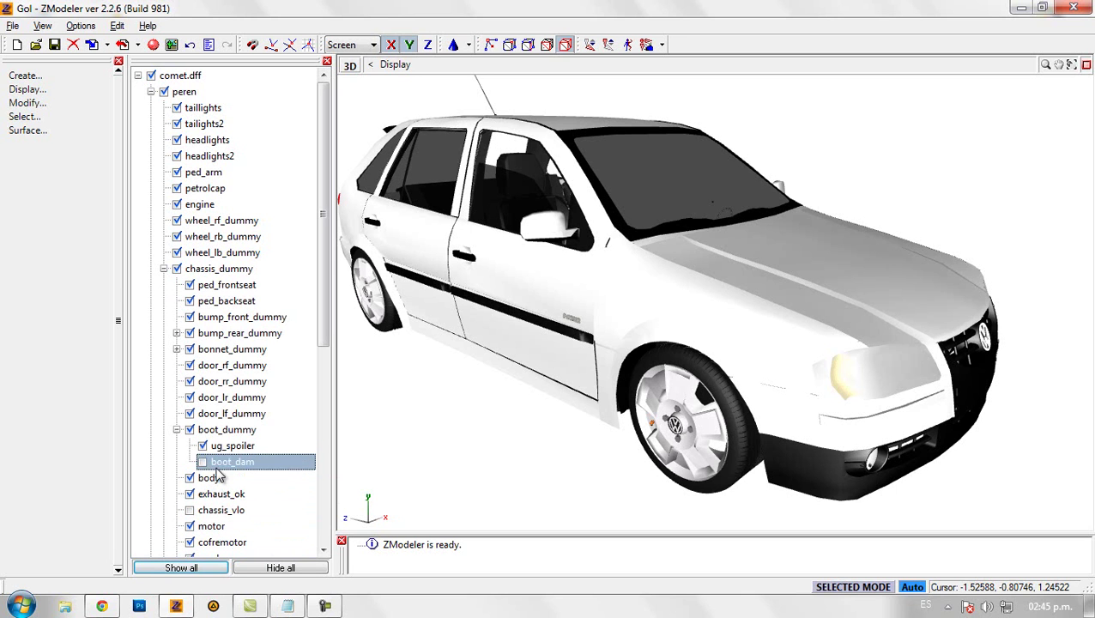
- Take the remaining parent body object out of chassis_dummy
{"action": "left_click", "coordinate": [198, 444]}
{"action": "left_click", "coordinate": [202, 462]}
{"action": "left_click", "coordinate": [206, 478]}
{"action": "key", "text": "Delete"}
- Inspect the car's rear and move exhaust_ok out of chassis_dummy to the top level of the object tree
{"action": "left_click", "coordinate": [219, 495]}
{"action": "left_click", "coordinate": [213, 479]}
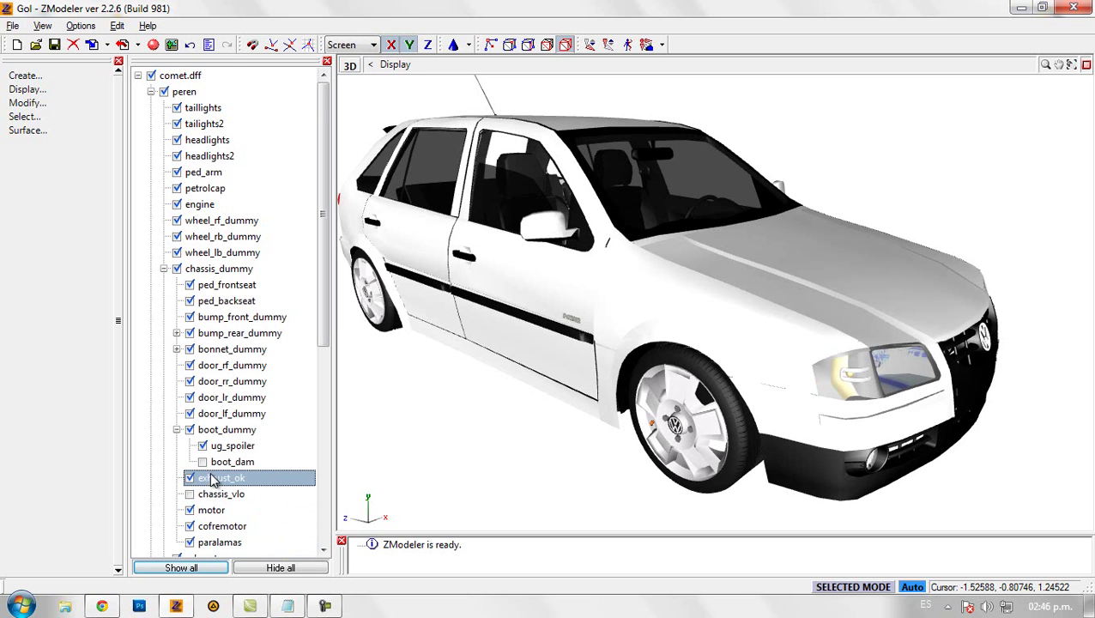
{"action": "scroll", "coordinate": [211, 483], "scroll_direction": "down", "scroll_amount": 1}
{"action": "left_click_drag", "start_coordinate": [552, 376], "coordinate": [643, 370]}
{"action": "left_click", "coordinate": [189, 430]}
{"action": "left_click", "coordinate": [190, 430]}
{"action": "left_click_drag", "start_coordinate": [223, 433], "coordinate": [225, 540]}
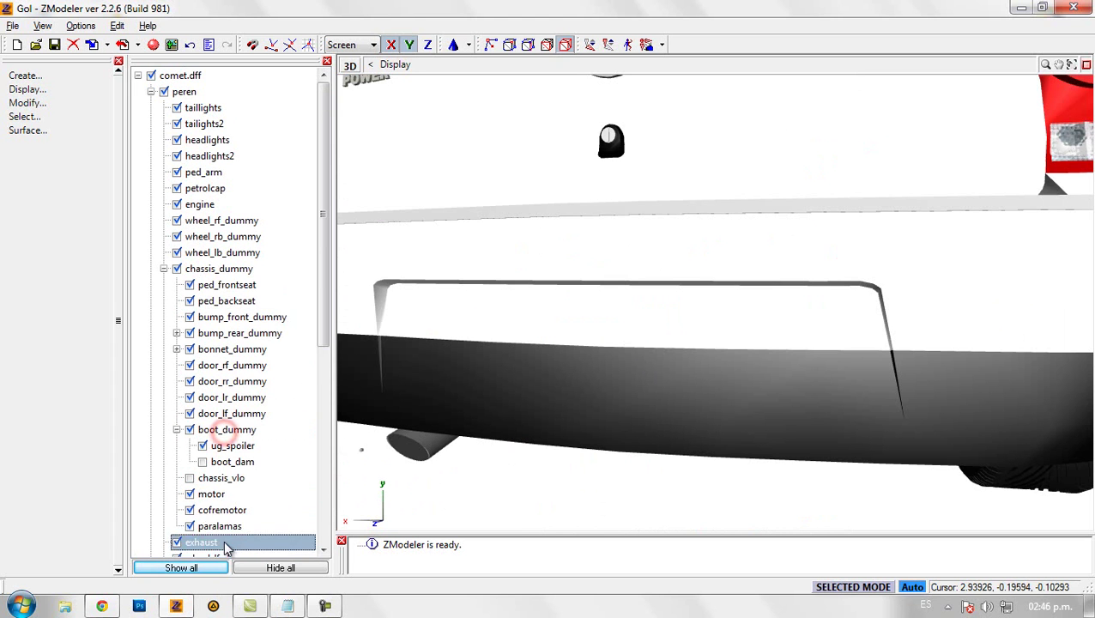
- Move motor, cofremotor and paralamas out of chassis_dummy to the top level, and collapse chassis_dummy
{"action": "left_click", "coordinate": [188, 495]}
{"action": "left_click_drag", "start_coordinate": [764, 349], "coordinate": [628, 365]}
{"action": "left_click", "coordinate": [189, 494]}
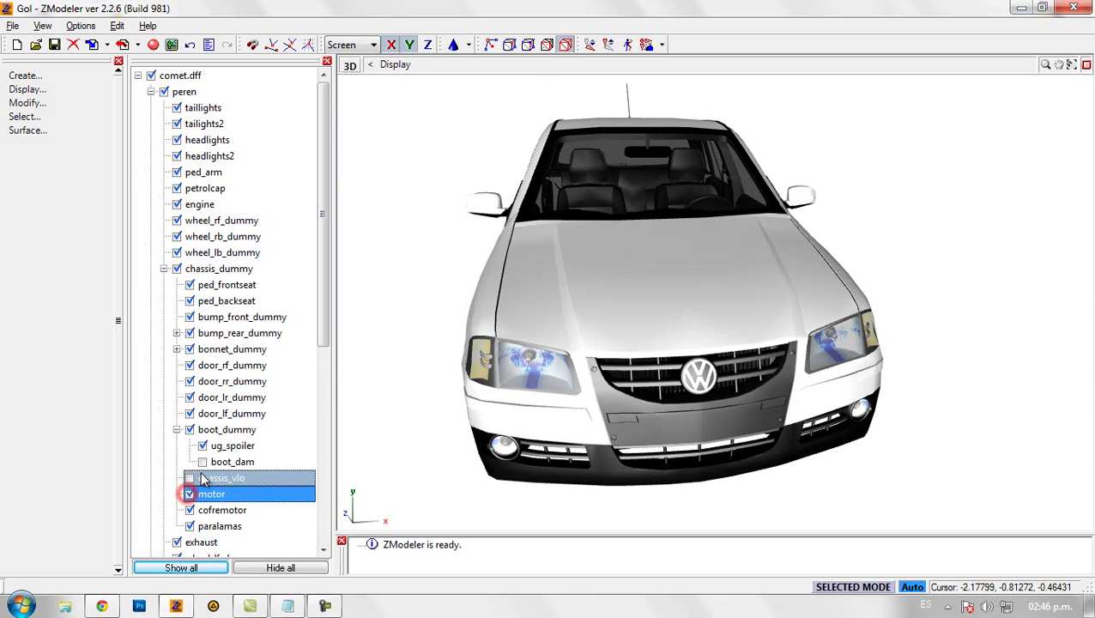
{"action": "left_click_drag", "start_coordinate": [215, 491], "coordinate": [215, 549]}
{"action": "left_click_drag", "start_coordinate": [217, 497], "coordinate": [207, 533]}
{"action": "left_click", "coordinate": [195, 495]}
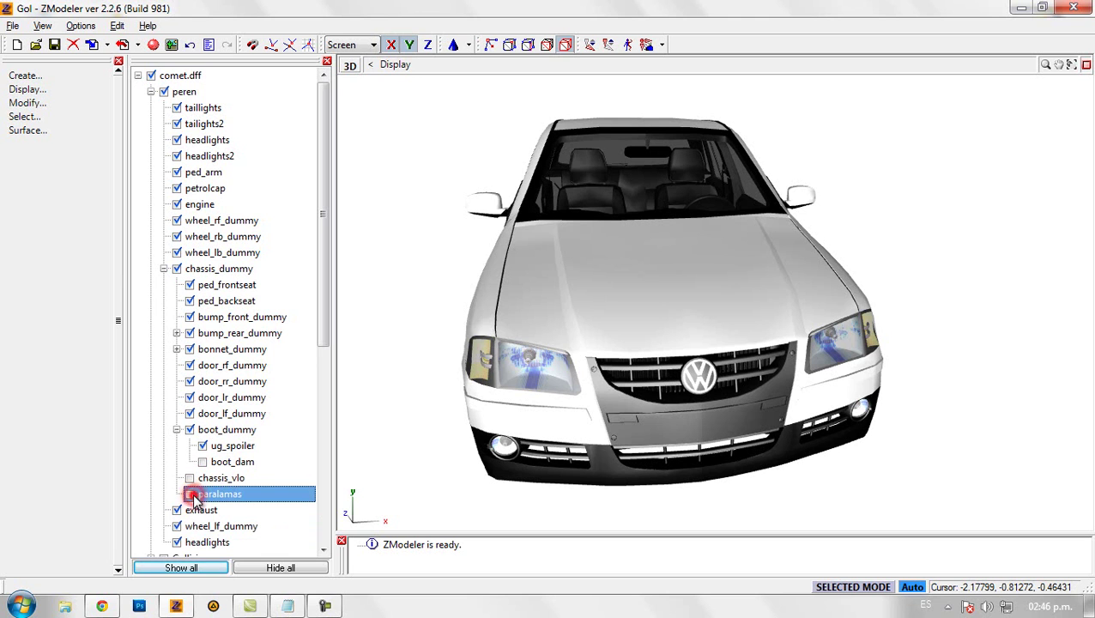
{"action": "left_click_drag", "start_coordinate": [210, 495], "coordinate": [217, 550]}
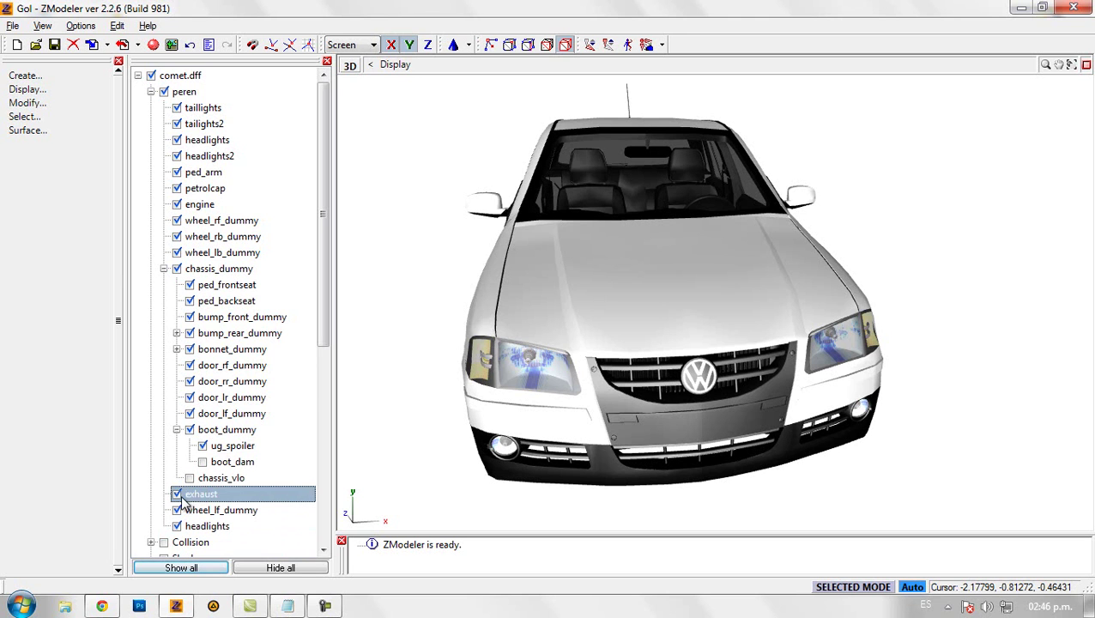
{"action": "left_click", "coordinate": [164, 269]}
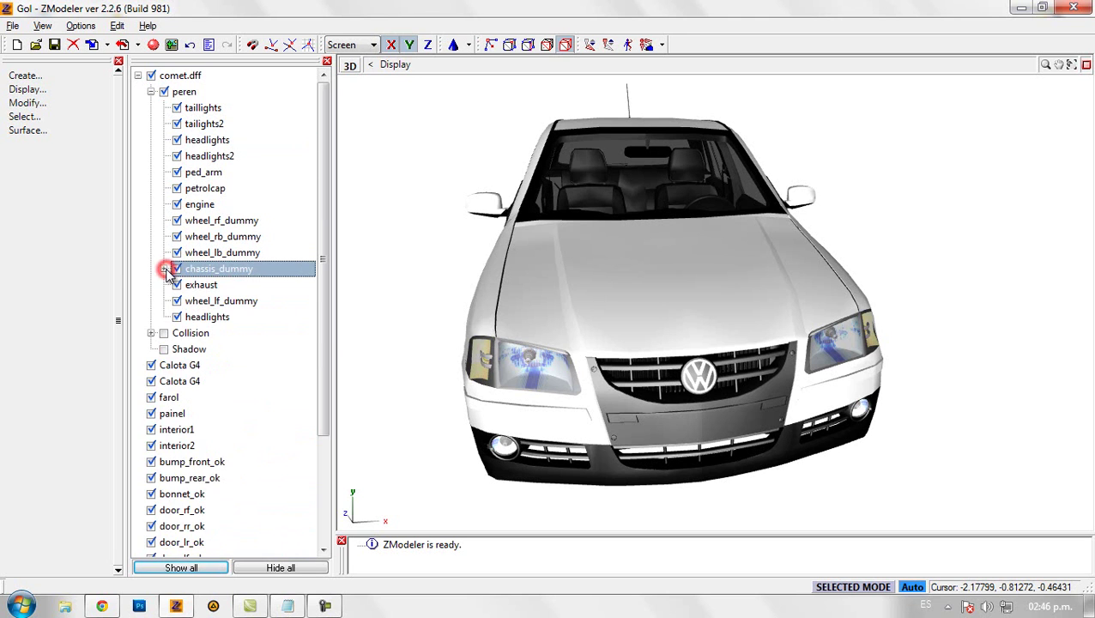
- Collapse the comet.dff hierarchy and delete that node together with its remaining dummies
{"action": "left_click", "coordinate": [153, 93]}
{"action": "left_click", "coordinate": [139, 77]}
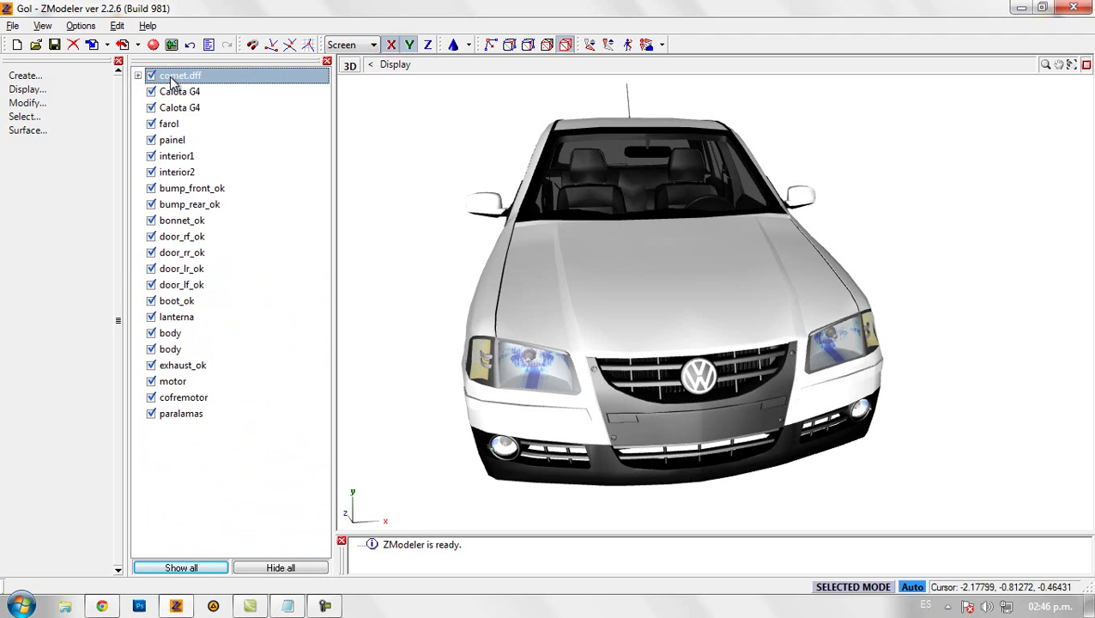
{"action": "right_click", "coordinate": [178, 80]}
{"action": "mouse_move", "coordinate": [195, 83]}
{"action": "left_click", "coordinate": [275, 83]}
{"action": "left_click_drag", "start_coordinate": [468, 245], "coordinate": [549, 294]}
- Switch to the Redaccion notes in Notepad, end the last sentence with ".." and add a new paragraph "Sacamos las partes del auto y seguimos"
{"action": "left_click", "coordinate": [287, 606]}
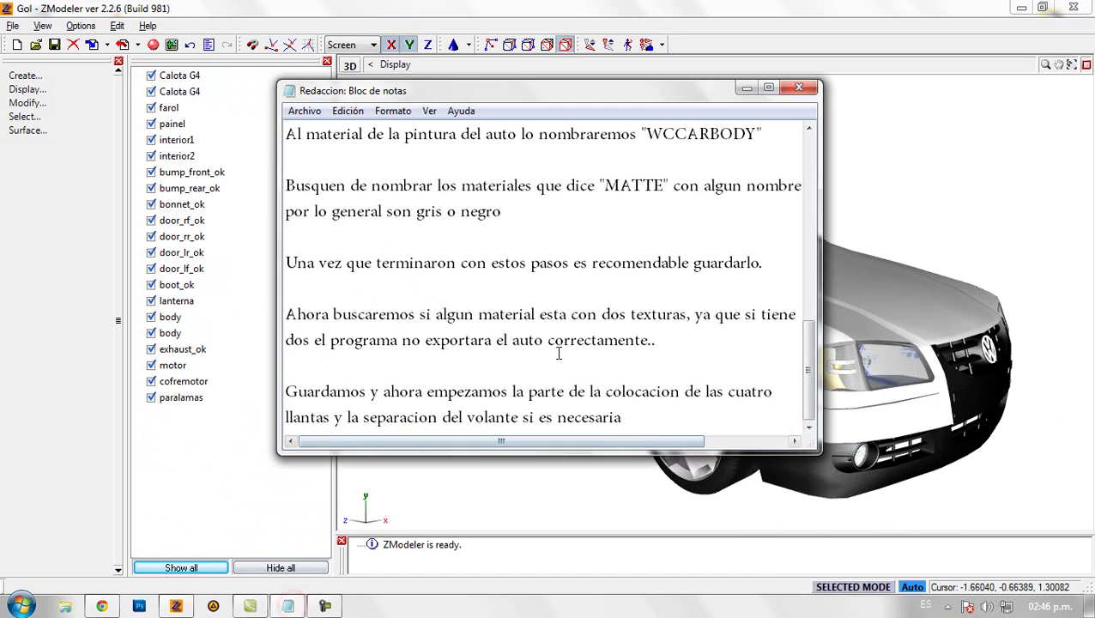
{"action": "type", "text": "."}
{"action": "key", "text": "Return"}
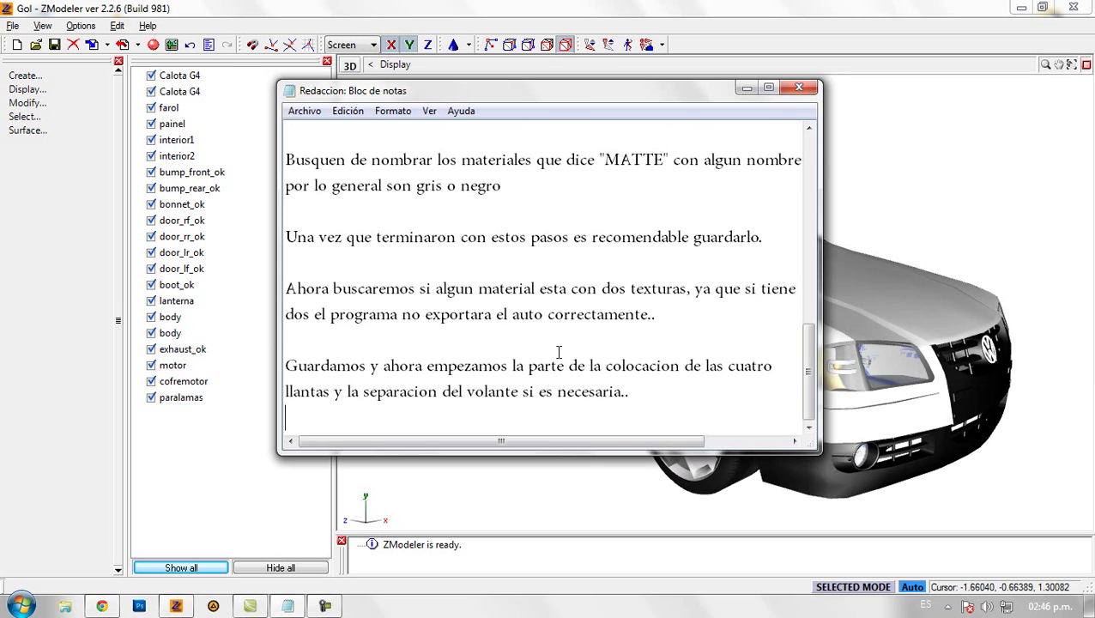
{"action": "key", "text": "Return"}
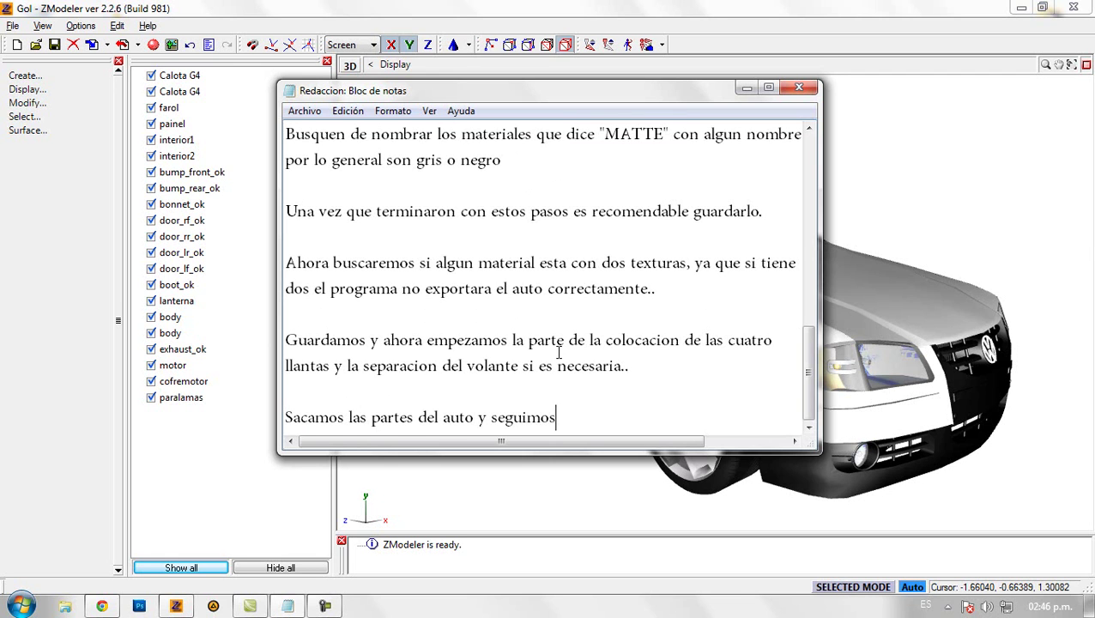
- Return to ZModeler, restore the four-viewport layout and frame the whole car in the Left view
{"action": "left_click", "coordinate": [259, 452]}
{"action": "mouse_move", "coordinate": [579, 359]}
{"action": "left_mouse_down"}
{"action": "mouse_move", "coordinate": [600, 351]}
{"action": "mouse_move", "coordinate": [583, 364]}
{"action": "left_mouse_up"}
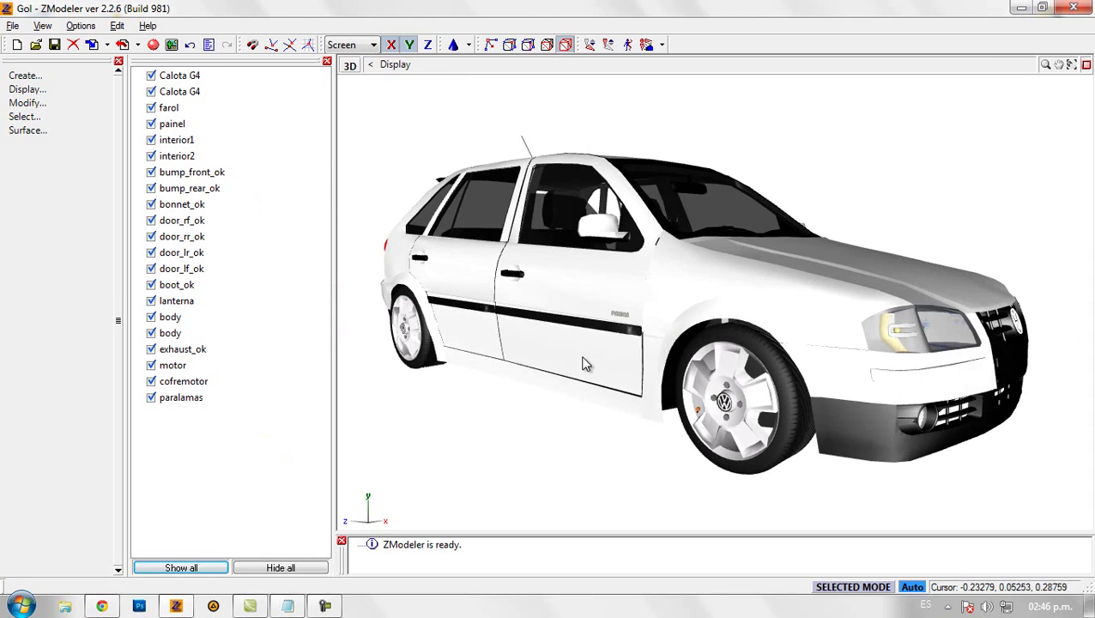
{"action": "left_click", "coordinate": [1085, 65]}
{"action": "left_click", "coordinate": [667, 457]}
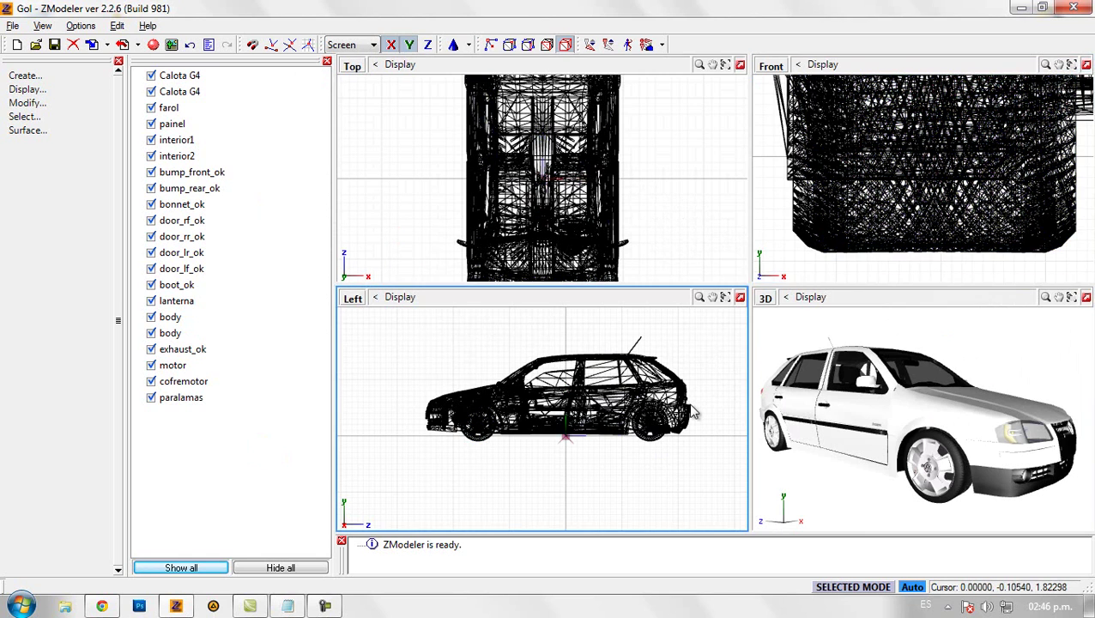
{"action": "scroll", "coordinate": [946, 237], "scroll_direction": "down", "scroll_amount": 5}
{"action": "scroll", "coordinate": [589, 424], "scroll_direction": "up", "scroll_amount": 5}
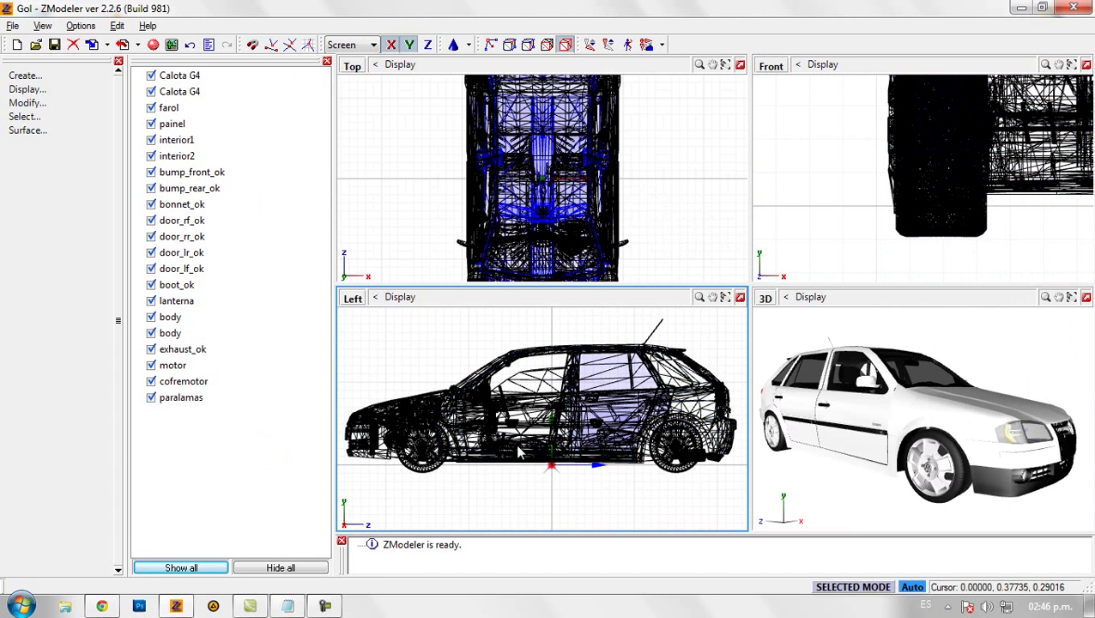
- Continue the Notepad notes with a comma and a new line "desde la vista left copiaremos las llantas", then return to ZModeler
{"action": "left_click", "coordinate": [289, 606]}
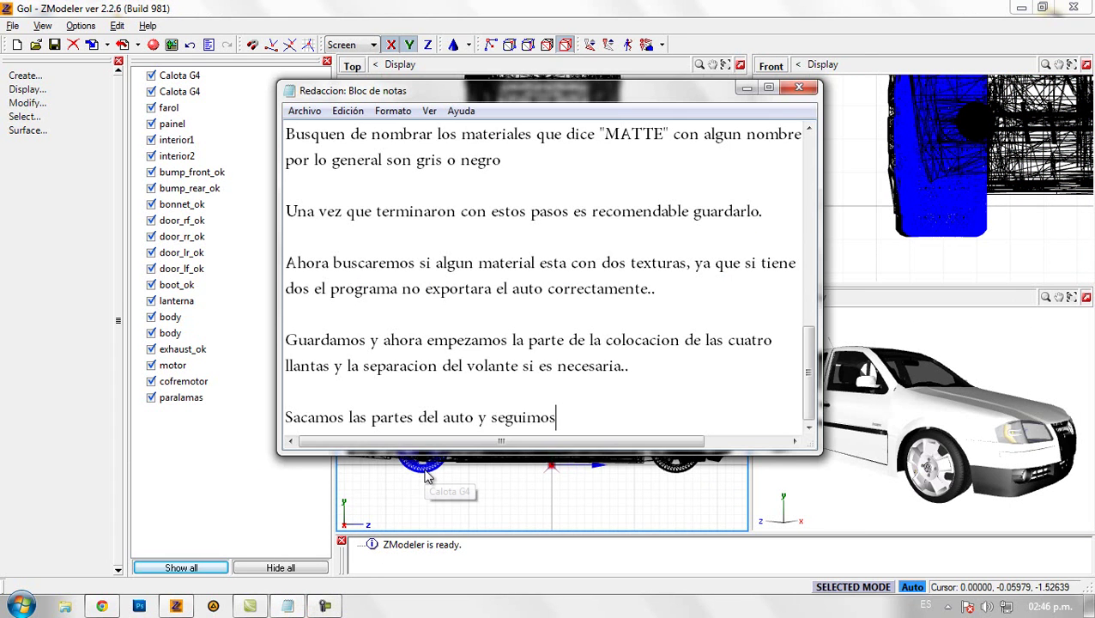
{"action": "key", "text": "Return"}
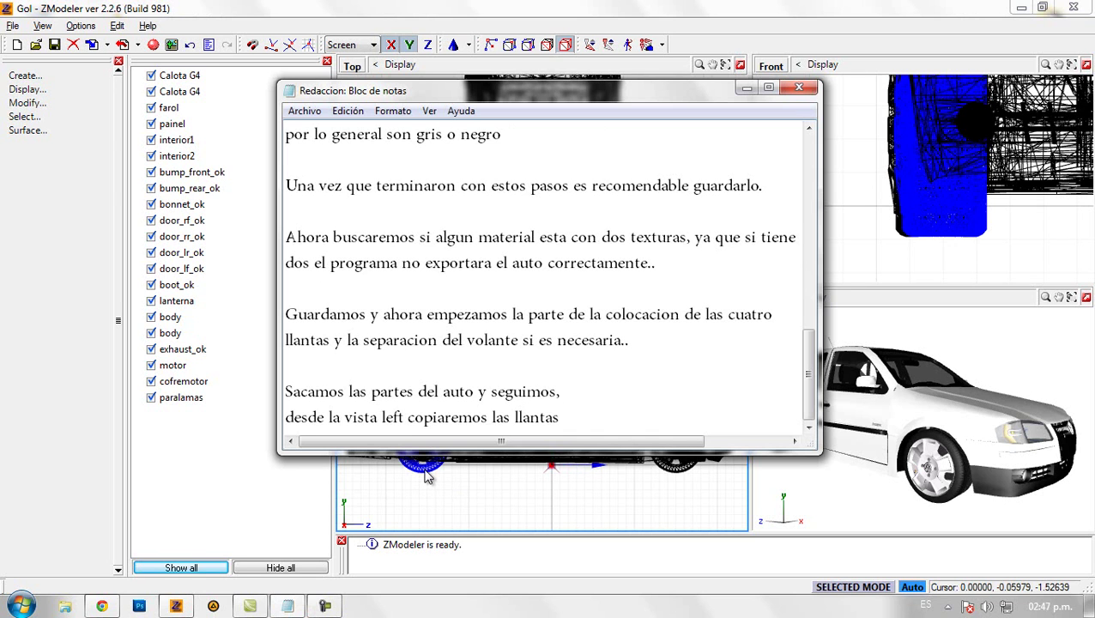
{"action": "left_click", "coordinate": [289, 502]}
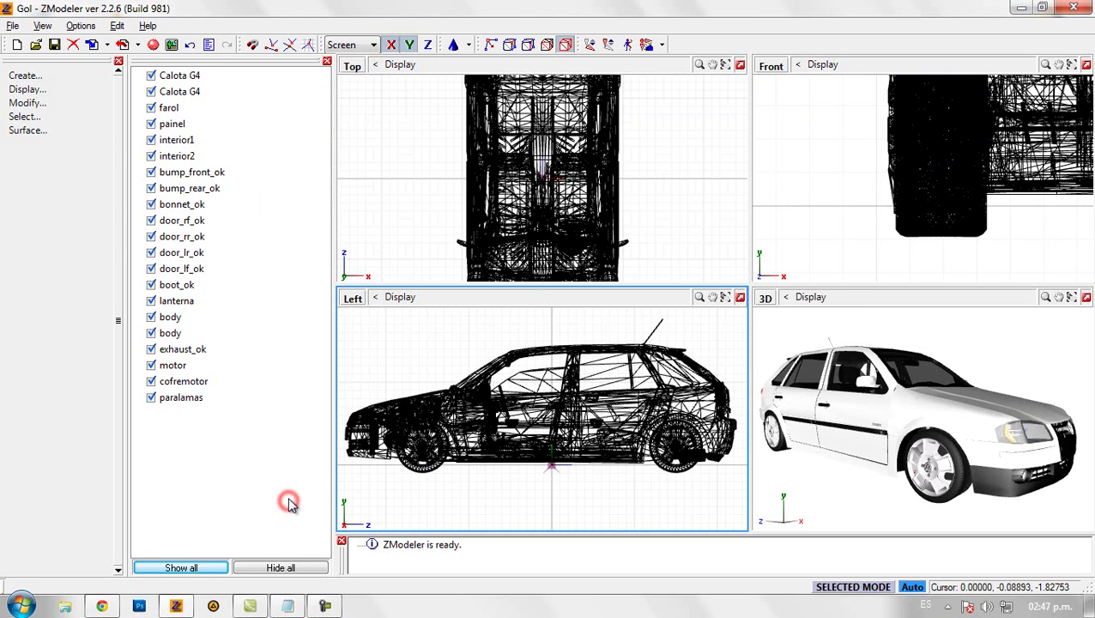
- Isolate the two Calota G4 wheels by hiding all other objects, and turn on selected mode for them
{"action": "left_click", "coordinate": [296, 567]}
{"action": "left_click", "coordinate": [151, 76]}
{"action": "left_click", "coordinate": [151, 92]}
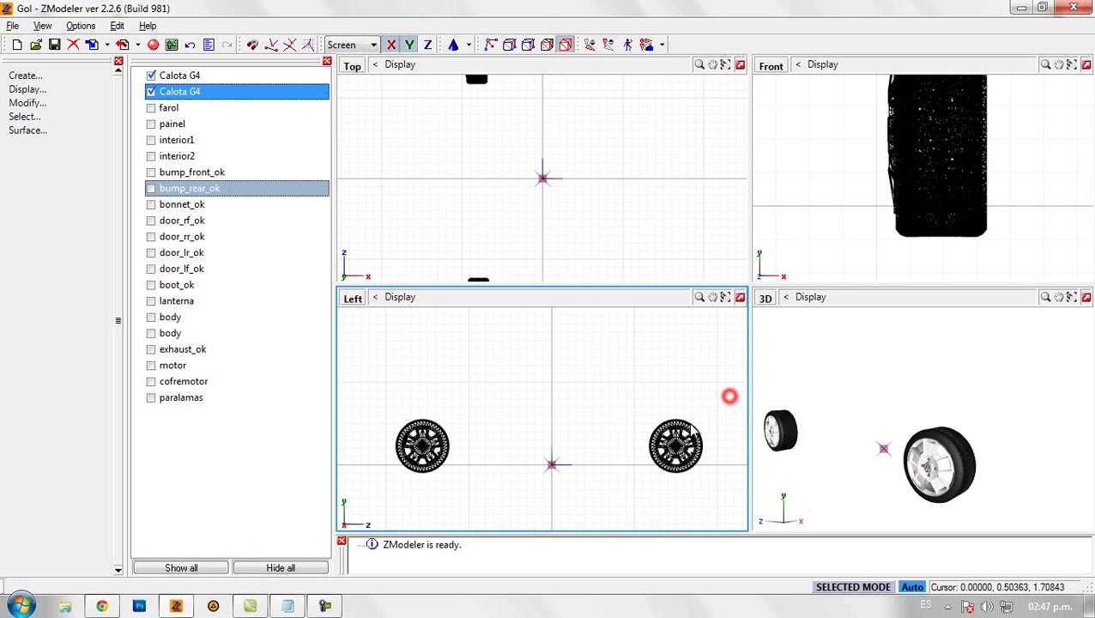
{"action": "key", "text": "space"}
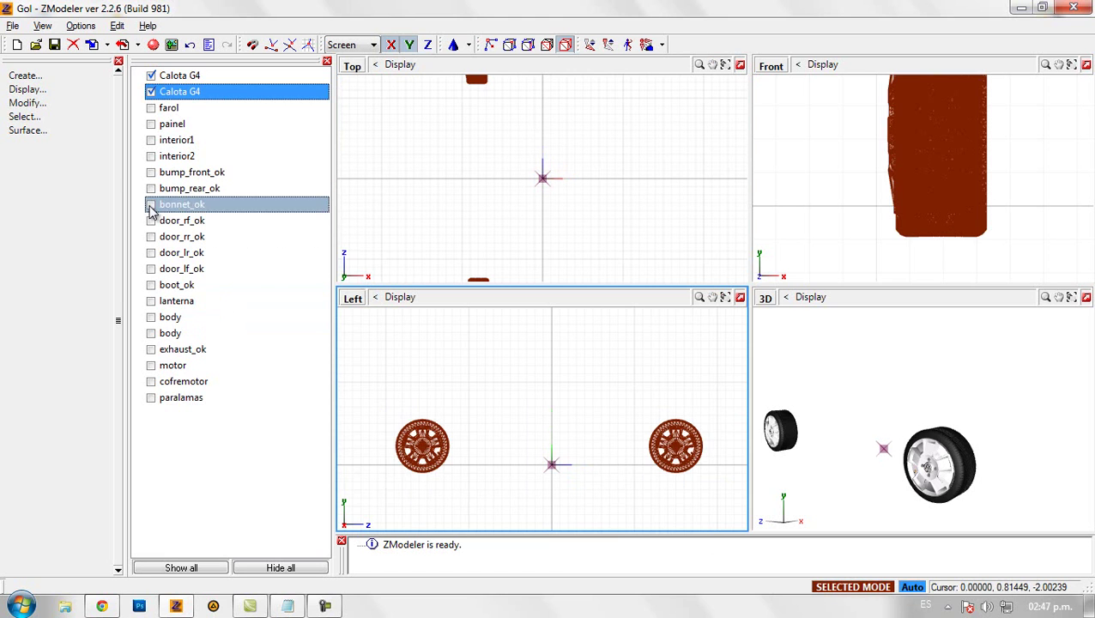
- Copy both selected Calota G4 wheels in the Left view
{"action": "left_click", "coordinate": [21, 75]}
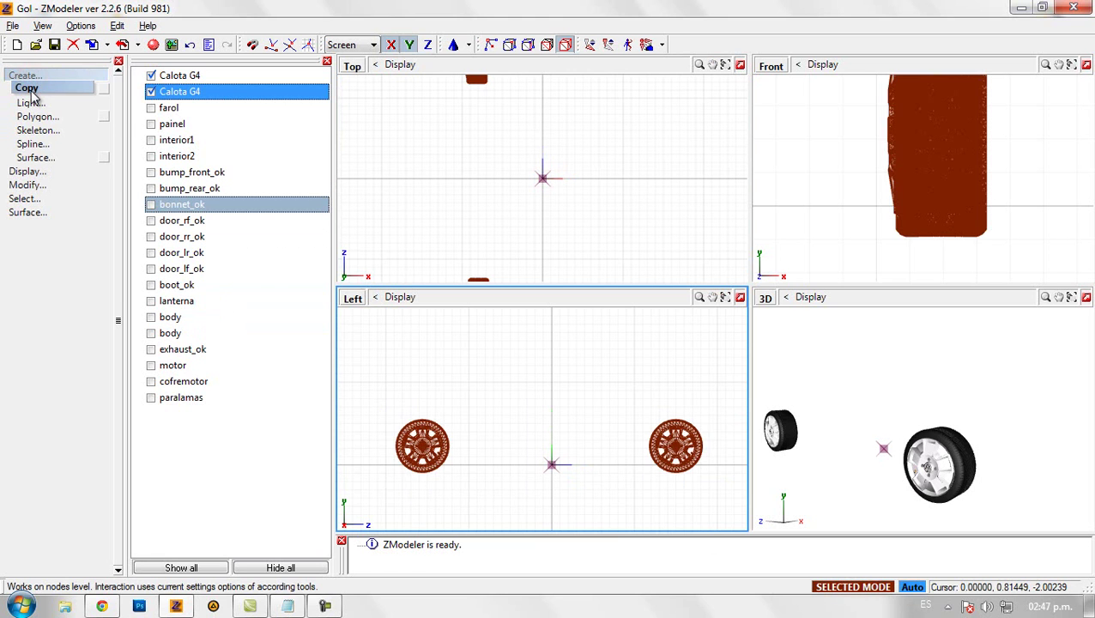
{"action": "left_click", "coordinate": [28, 89]}
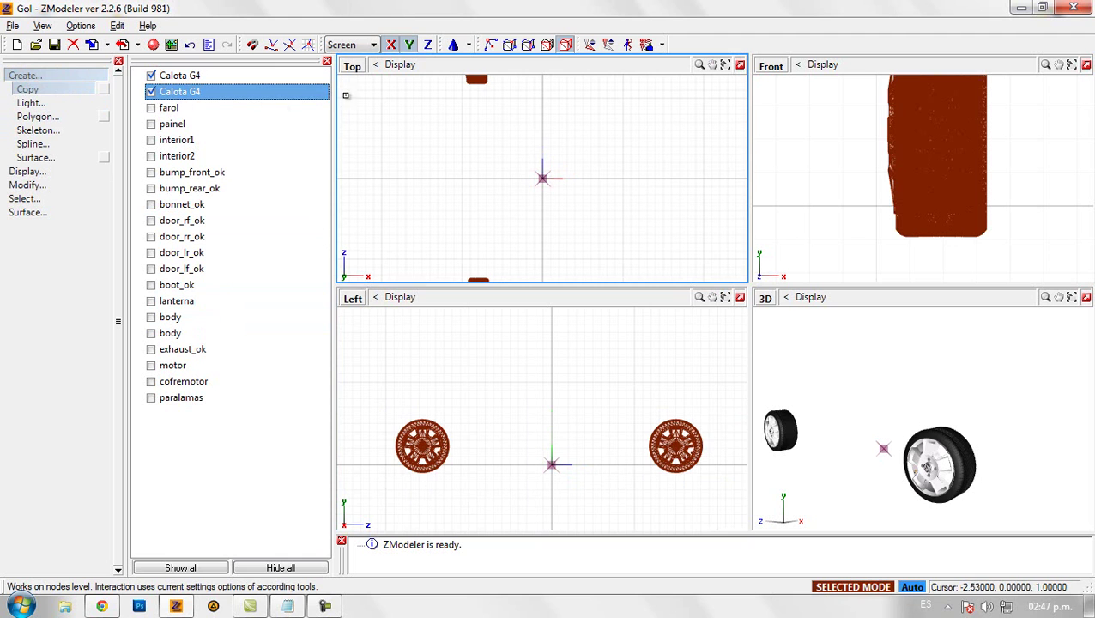
{"action": "left_click", "coordinate": [392, 46]}
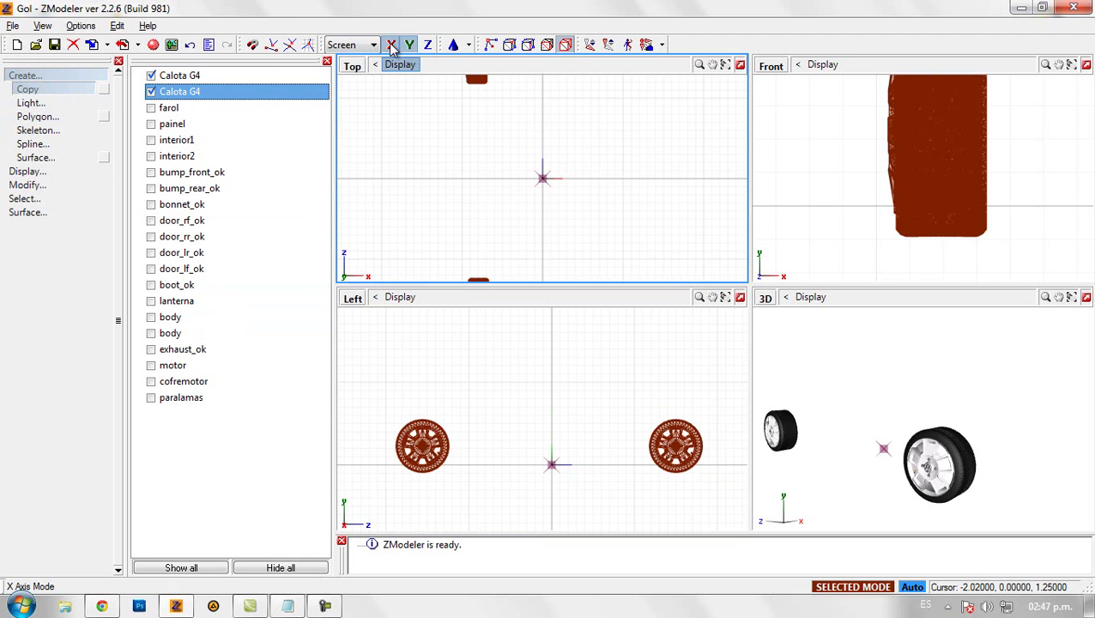
{"action": "left_click", "coordinate": [416, 434]}
{"action": "left_click", "coordinate": [416, 434]}
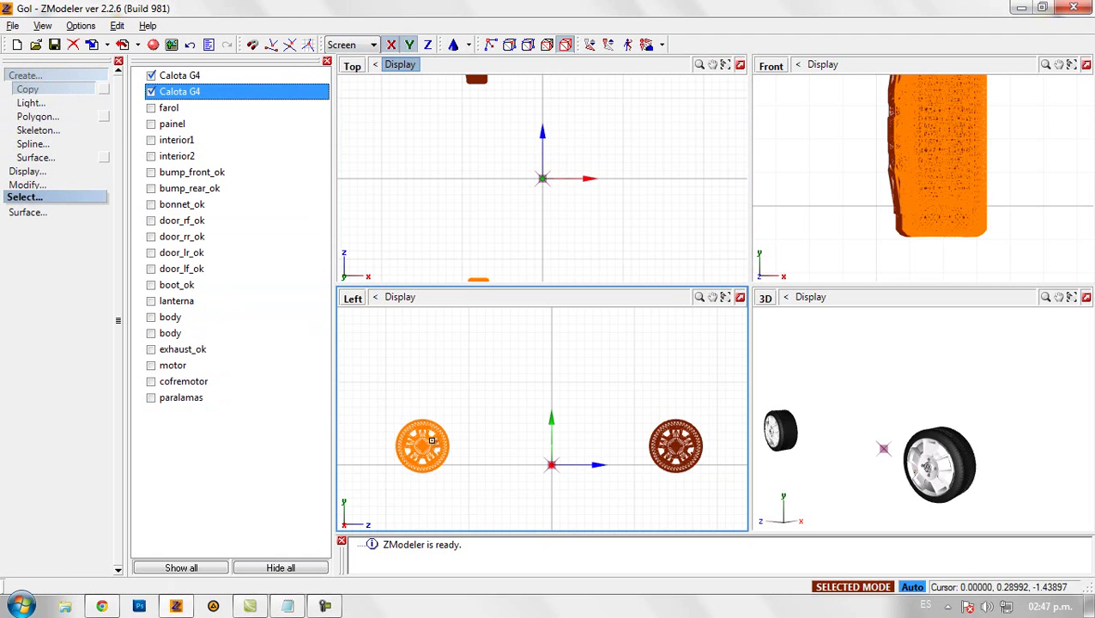
{"action": "left_click", "coordinate": [427, 443]}
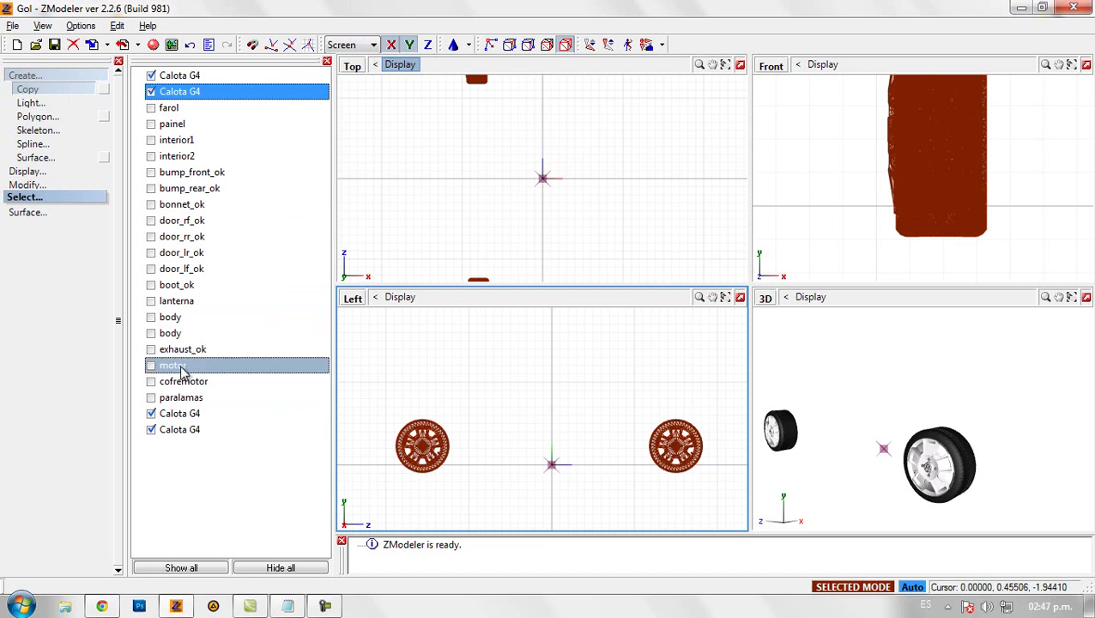
- Mirror the selected pair of wheels across to the opposite side of the car
{"action": "left_click", "coordinate": [30, 185]}
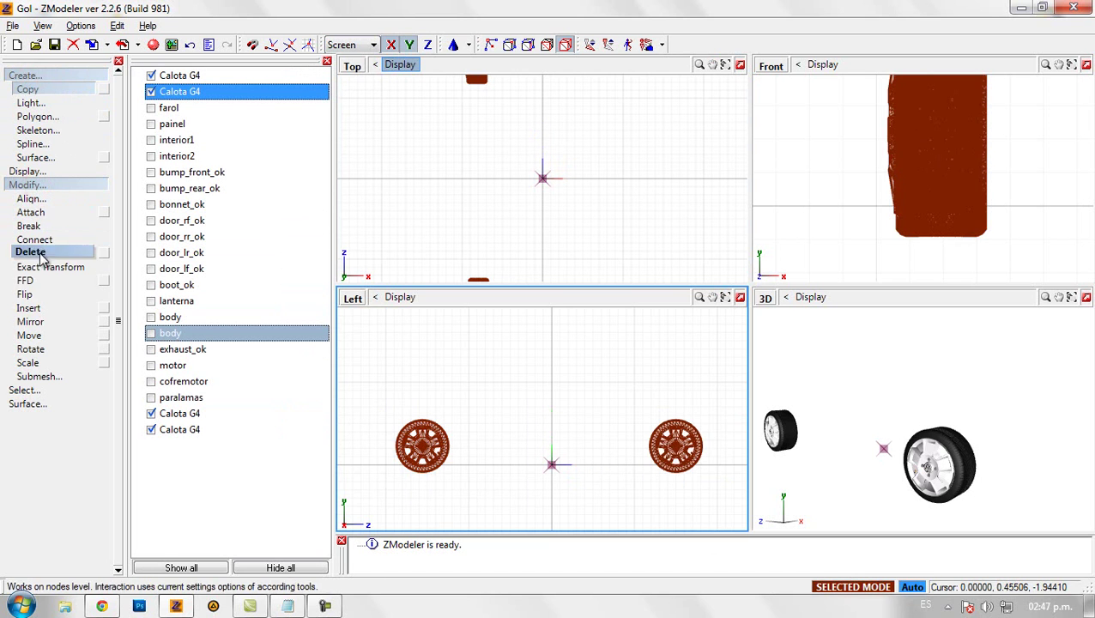
{"action": "left_click", "coordinate": [35, 320]}
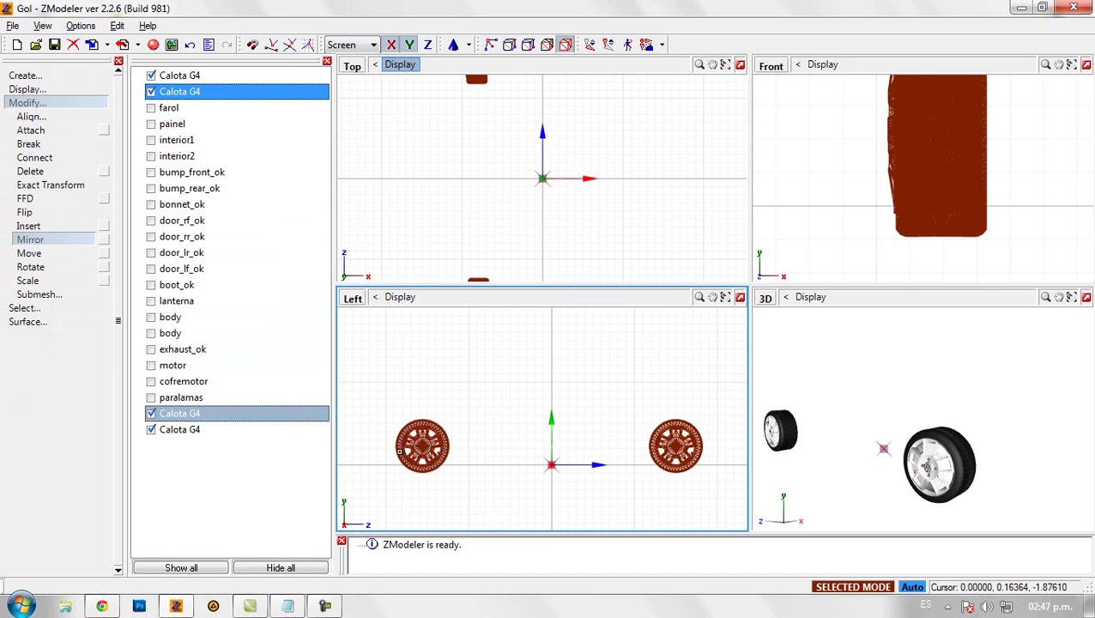
{"action": "left_click", "coordinate": [418, 446]}
{"action": "left_click_drag", "start_coordinate": [886, 411], "coordinate": [781, 410]}
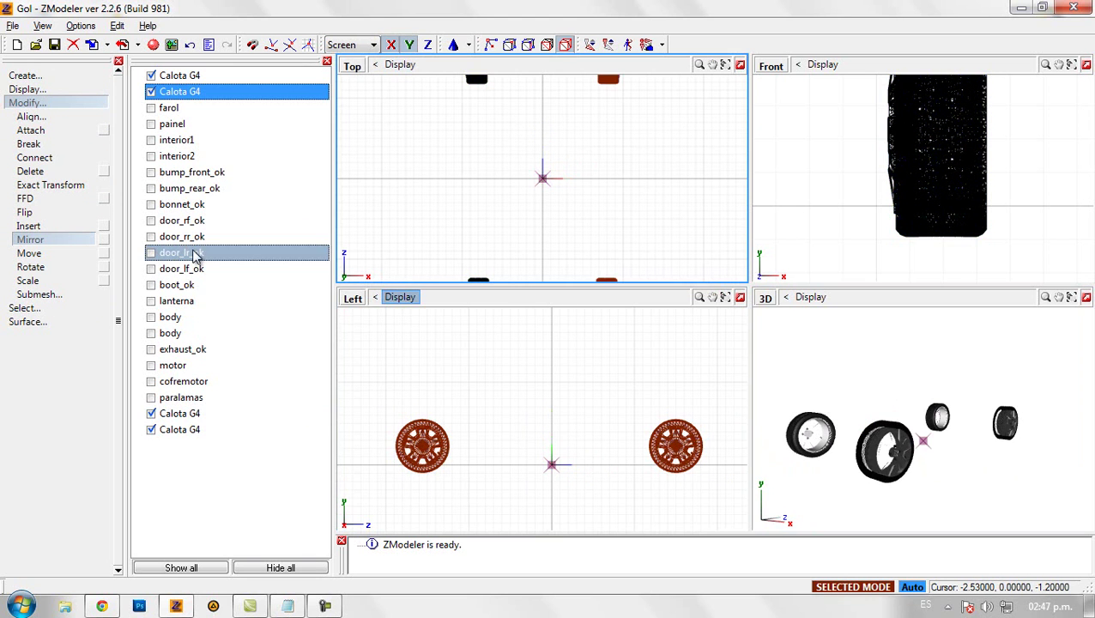
- Flip the faces of the mirrored wheels
{"action": "left_click", "coordinate": [59, 213]}
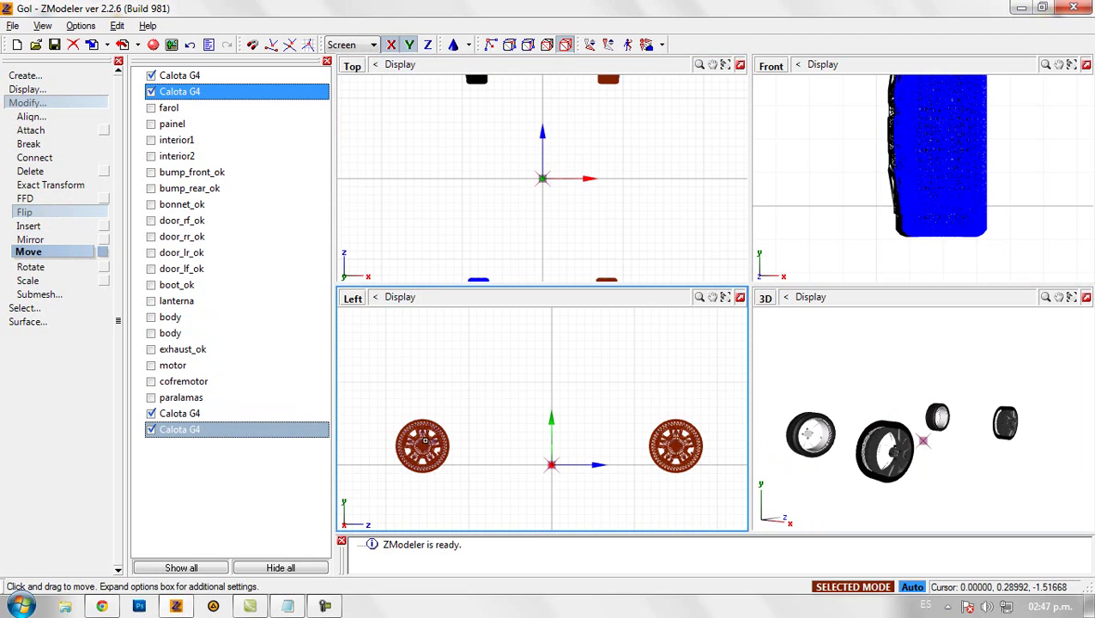
{"action": "left_click", "coordinate": [424, 445]}
{"action": "left_click", "coordinate": [172, 365]}
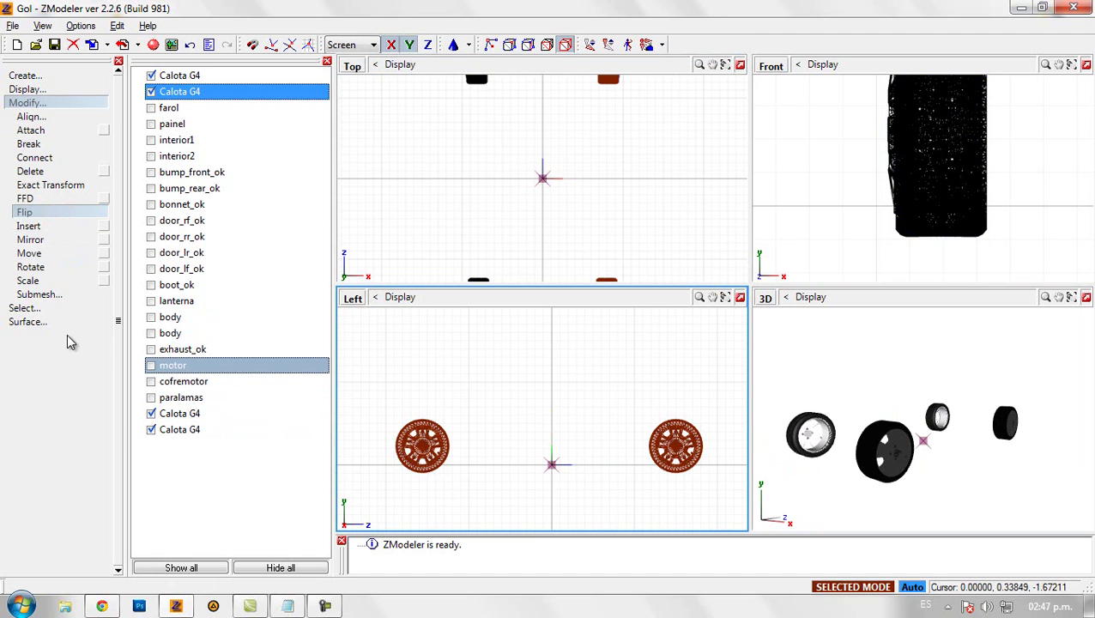
- Recalculate the normals of the mirrored wheels and show all car parts again
{"action": "left_click", "coordinate": [51, 322]}
{"action": "left_click", "coordinate": [54, 350]}
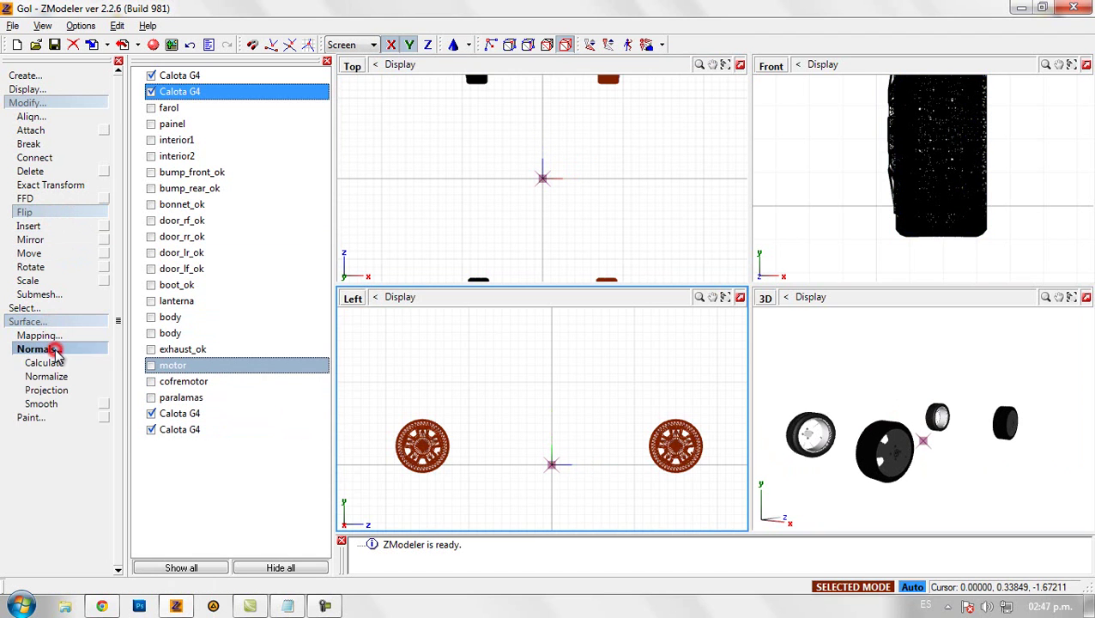
{"action": "left_click", "coordinate": [43, 360]}
{"action": "left_click", "coordinate": [421, 445]}
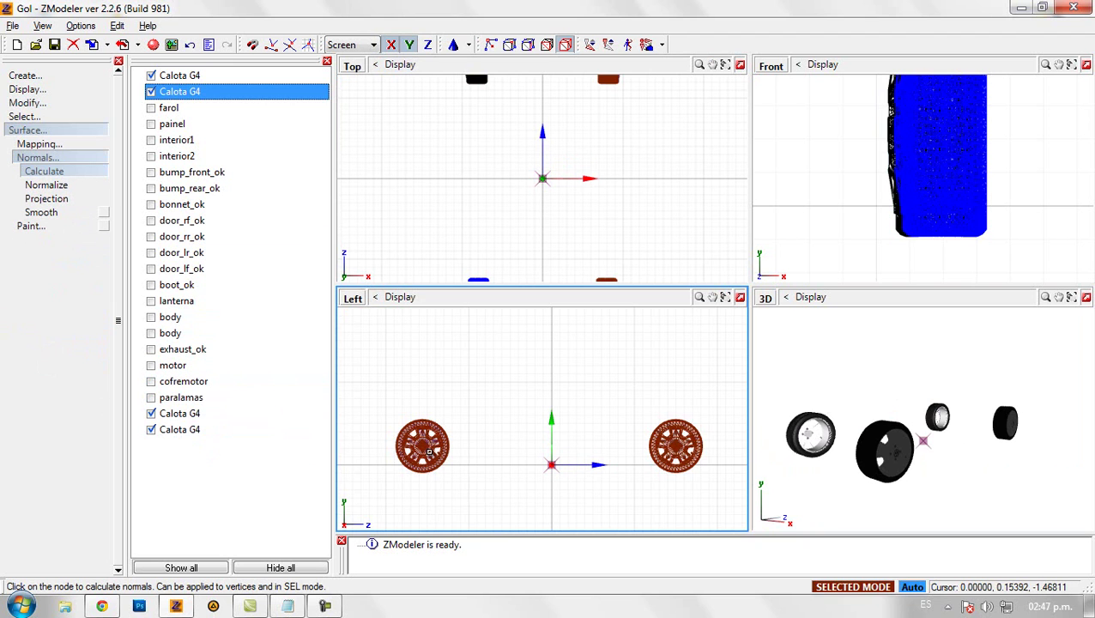
{"action": "left_click", "coordinate": [675, 445]}
{"action": "left_click_drag", "start_coordinate": [707, 394], "coordinate": [371, 486]}
{"action": "left_click", "coordinate": [423, 452]}
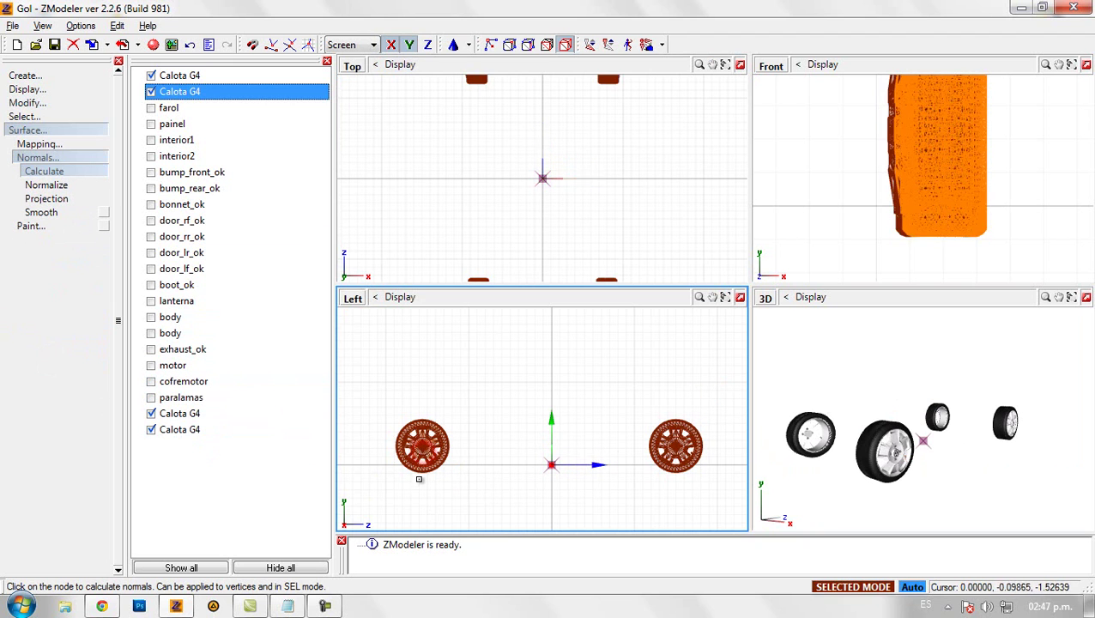
{"action": "left_click", "coordinate": [511, 513]}
{"action": "left_click", "coordinate": [178, 568]}
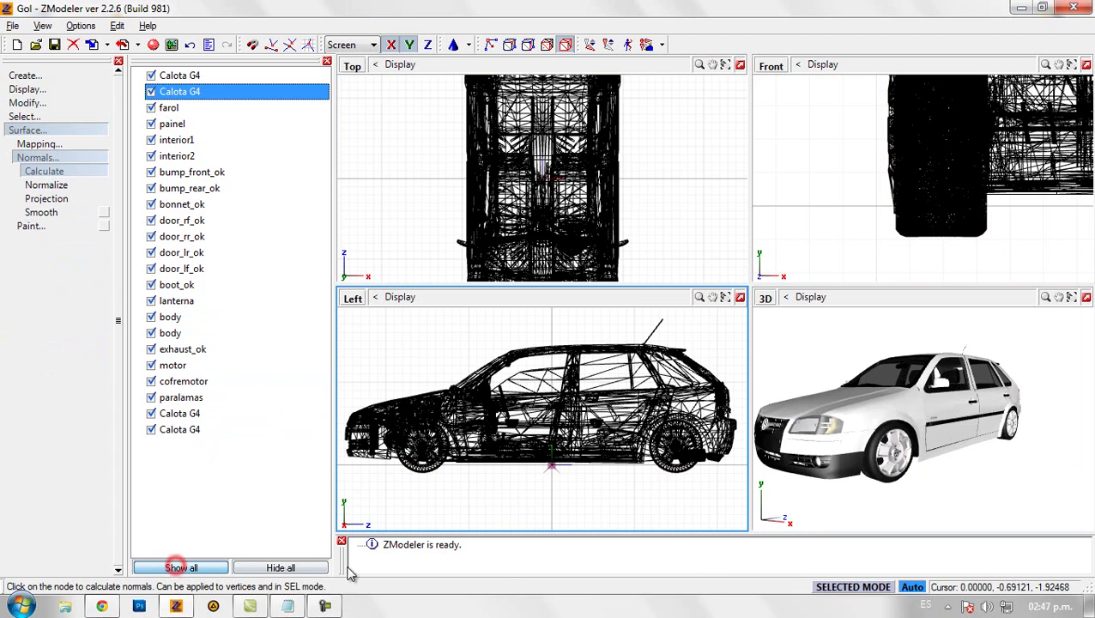
{"action": "middle_click_drag", "start_coordinate": [858, 412], "coordinate": [884, 414]}
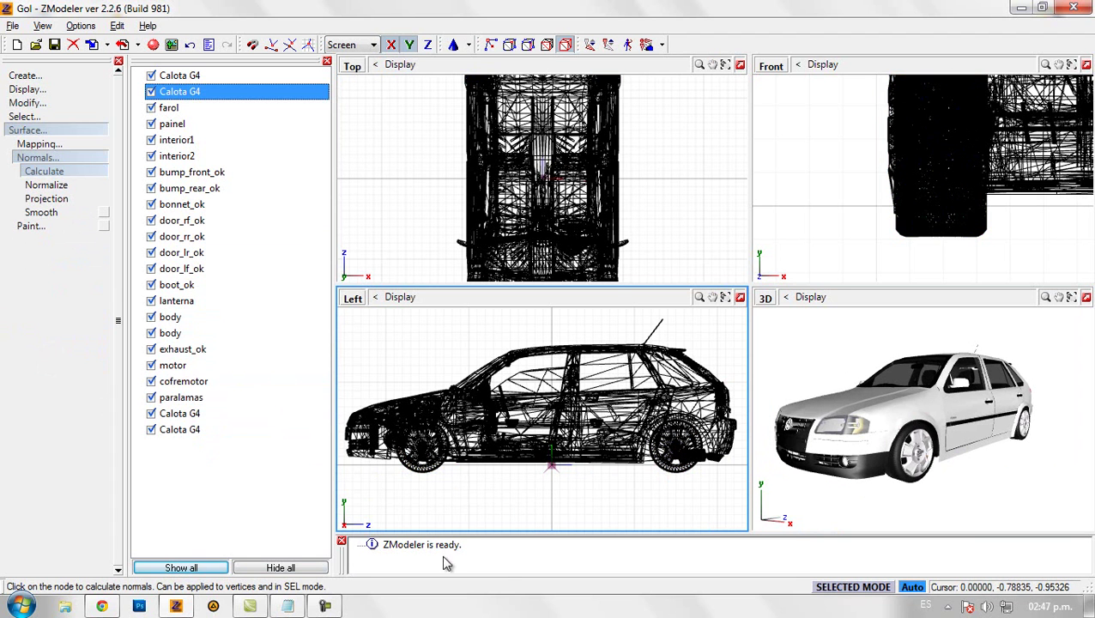
- Switch to the Notepad notes, add "listo ahora tenemos las cuatro llantas..." to the wheel-copying line and leave a blank line
{"action": "left_click", "coordinate": [289, 606]}
{"action": "type", "text": "listo ahora tenemos "}
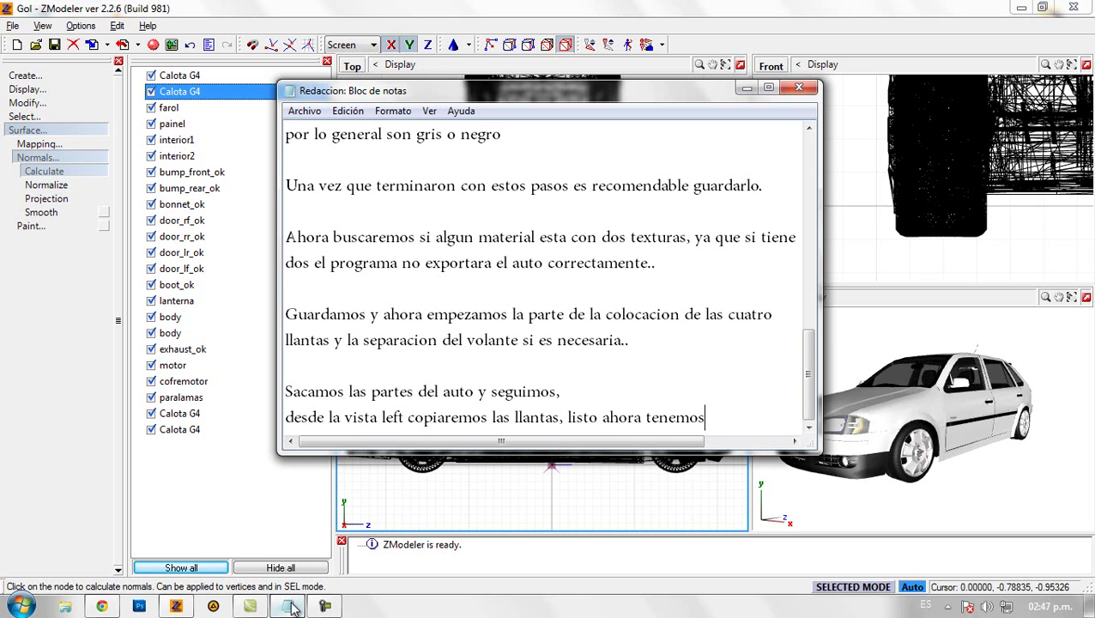
{"action": "type", "text": "las cuatro llantas"}
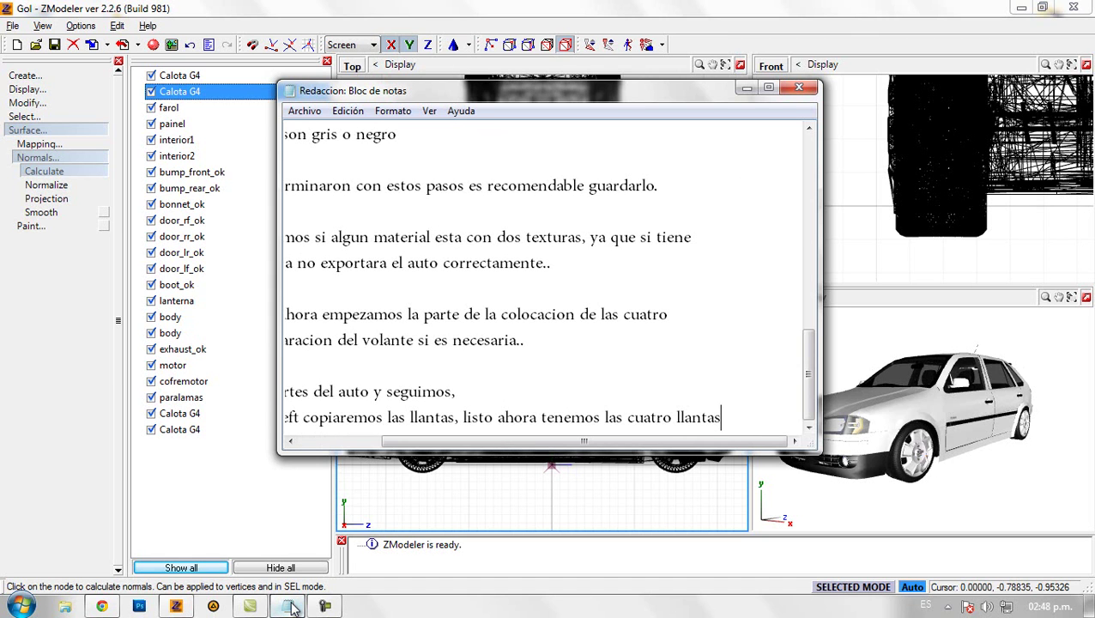
{"action": "type", "text": "..."}
{"action": "key", "text": "Return"}
{"action": "key", "text": "Return"}
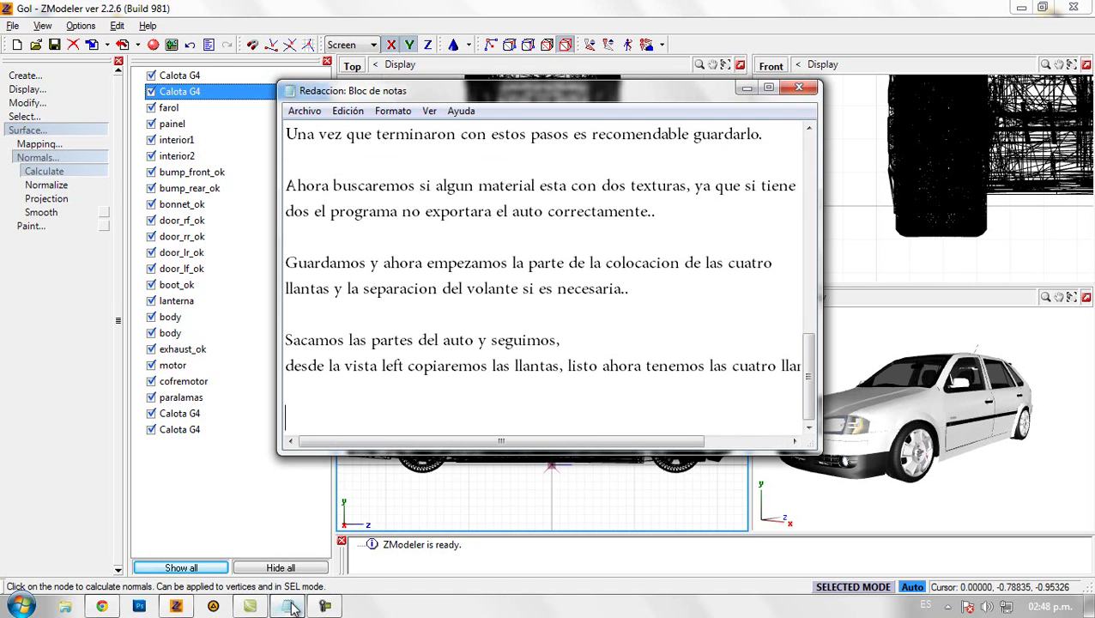
- Write the closing line "Bueno hasta acá hicimos la primera base, y la primera parte del tutorial," at the end of the notes
{"action": "type", "text": "Bueno hast"}
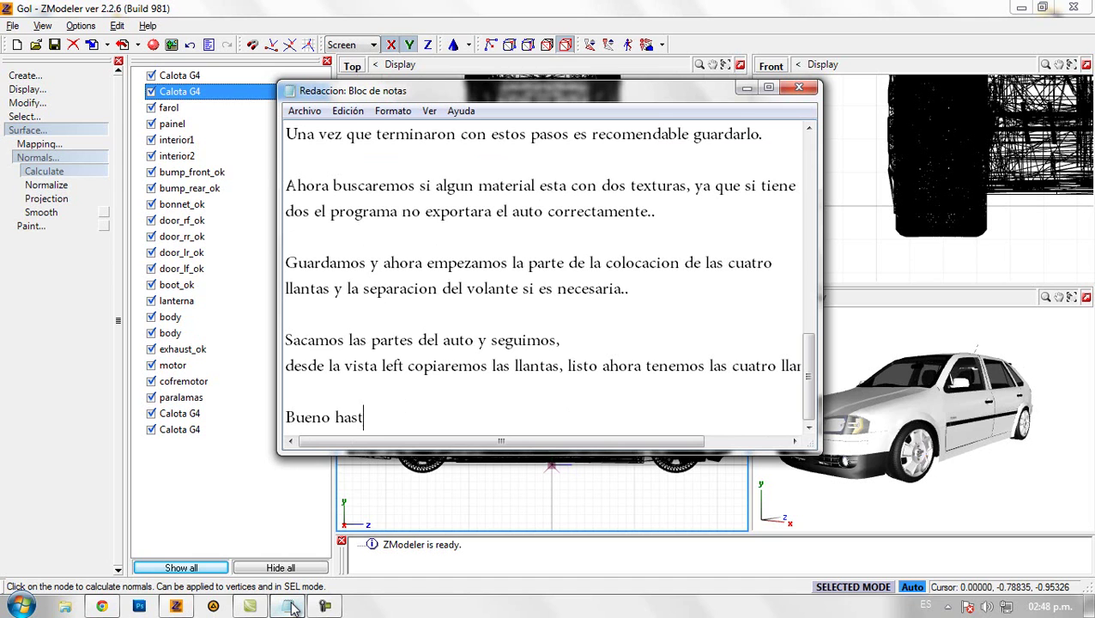
{"action": "type", "text": "a acá hicimos la pri"}
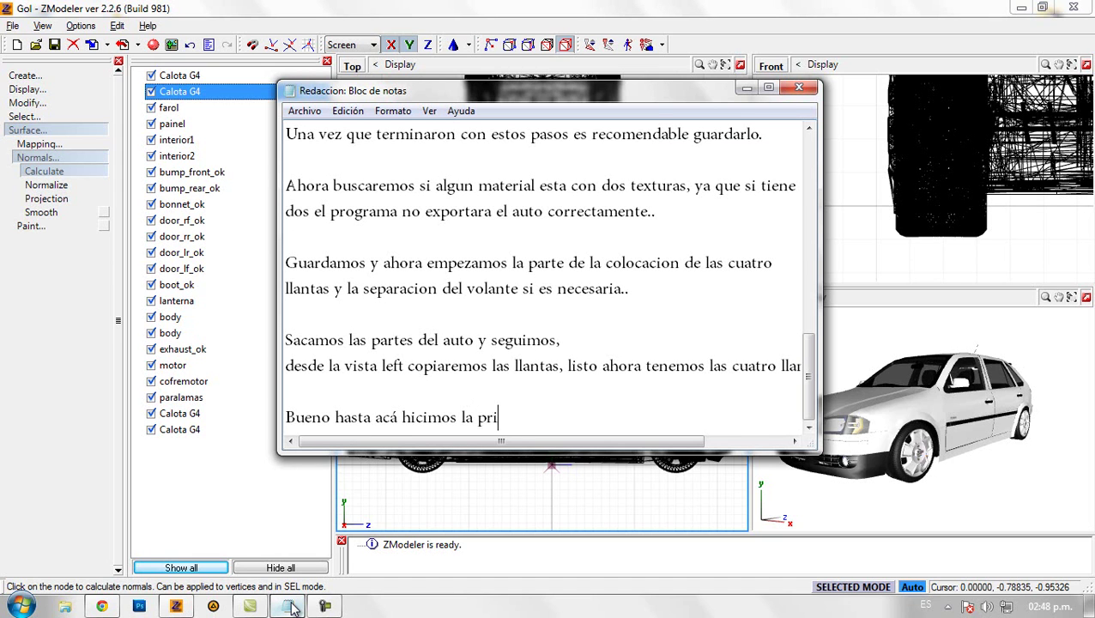
{"action": "type", "text": "mera ba"}
{"action": "type", "text": "se, y la primer"}
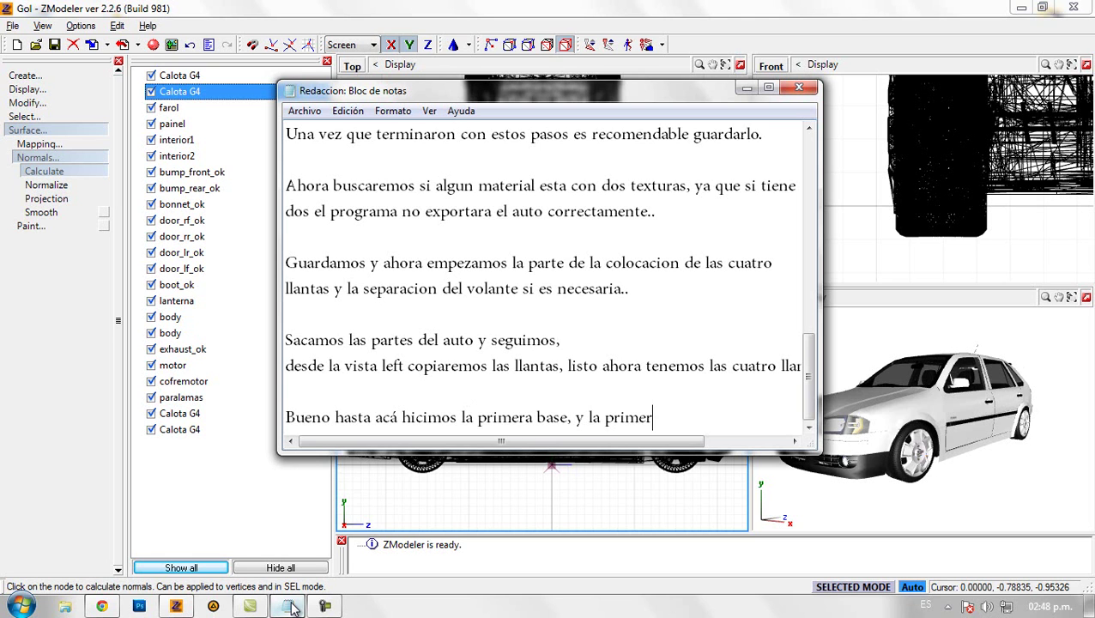
{"action": "type", "text": "a parte del tutorial,"}
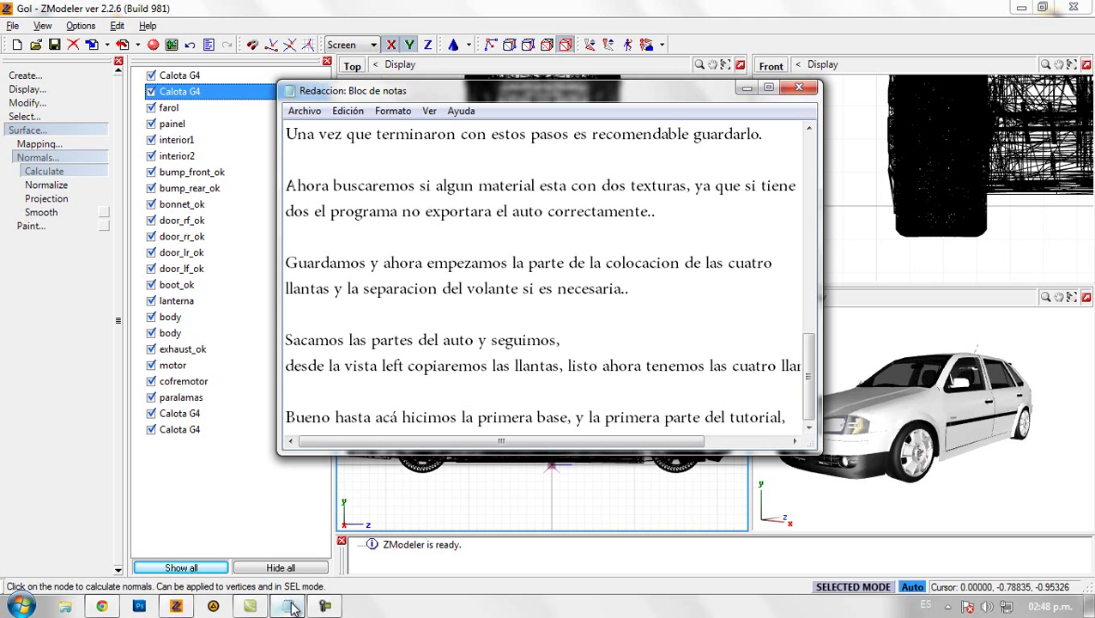
- Add a new line reading "en vebre completo la segunda y seguimos con el proceso de convertir :D" below the closing line
{"action": "key", "text": "Return"}
{"action": "type", "text": "pron"}
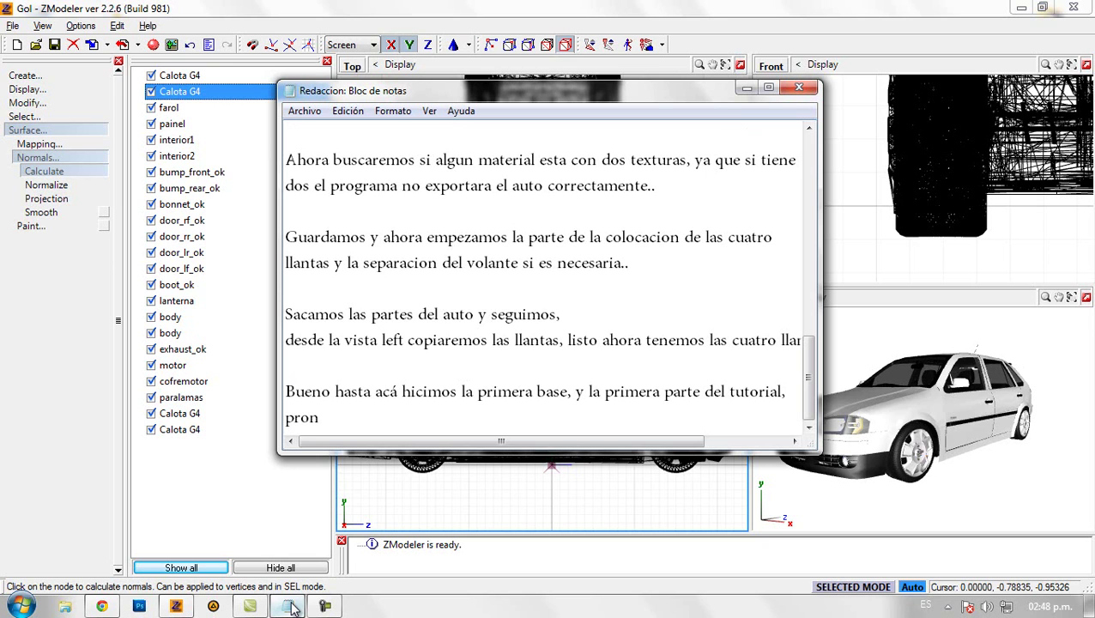
{"action": "key", "text": "BackSpace"}
{"action": "key", "text": "BackSpace"}
{"action": "key", "text": "BackSpace"}
{"action": "key", "text": "BackSpace"}
{"action": "key", "text": "BackSpace"}
{"action": "key", "text": "BackSpace"}
{"action": "key", "text": "BackSpace"}
{"action": "type", "text": "en brebe"}
{"action": "key", "text": "BackSpace"}
{"action": "key", "text": "BackSpace"}
{"action": "key", "text": "BackSpace"}
{"action": "key", "text": "BackSpace"}
{"action": "key", "text": "BackSpace"}
{"action": "key", "text": "BackSpace"}
{"action": "type", "text": "vebre compl"}
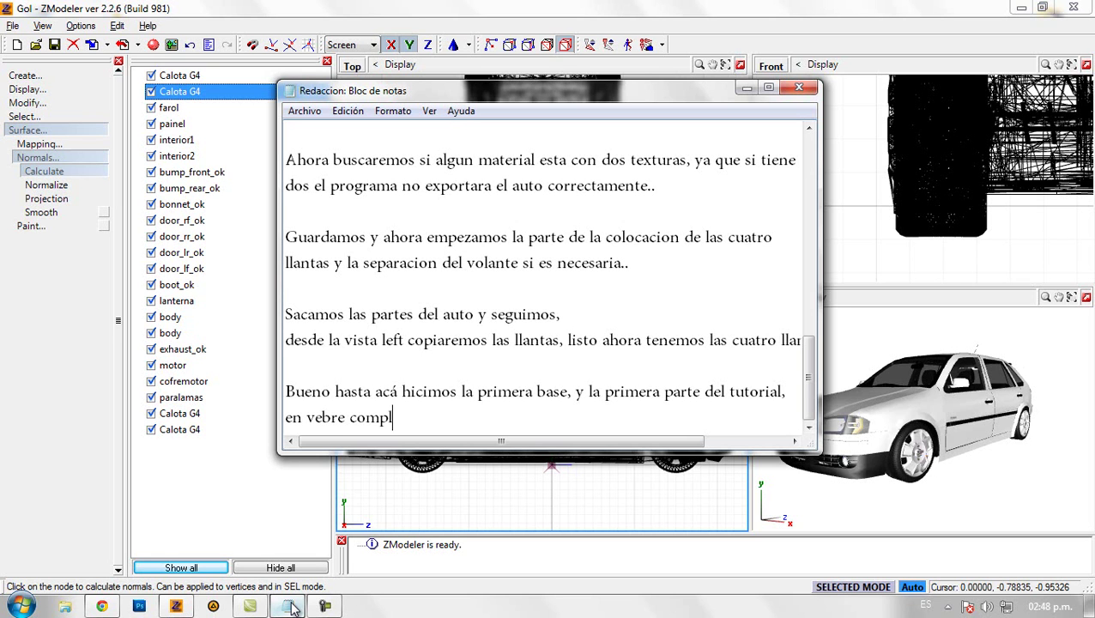
{"action": "type", "text": "eto la segunda y seguimos"}
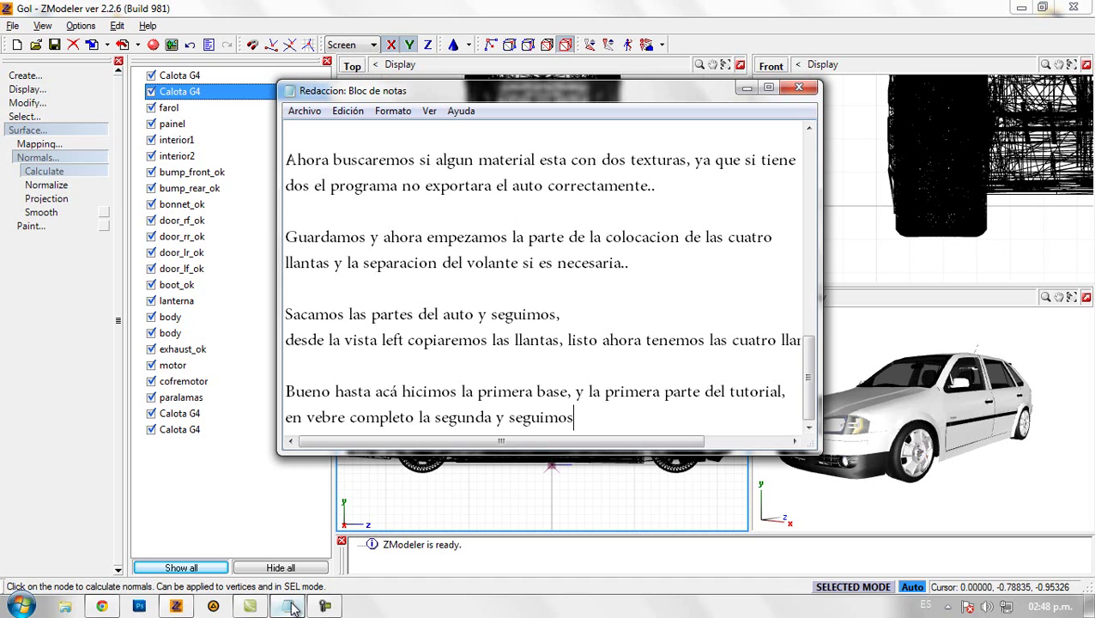
{"action": "type", "text": " con el proceso de convertir :D"}
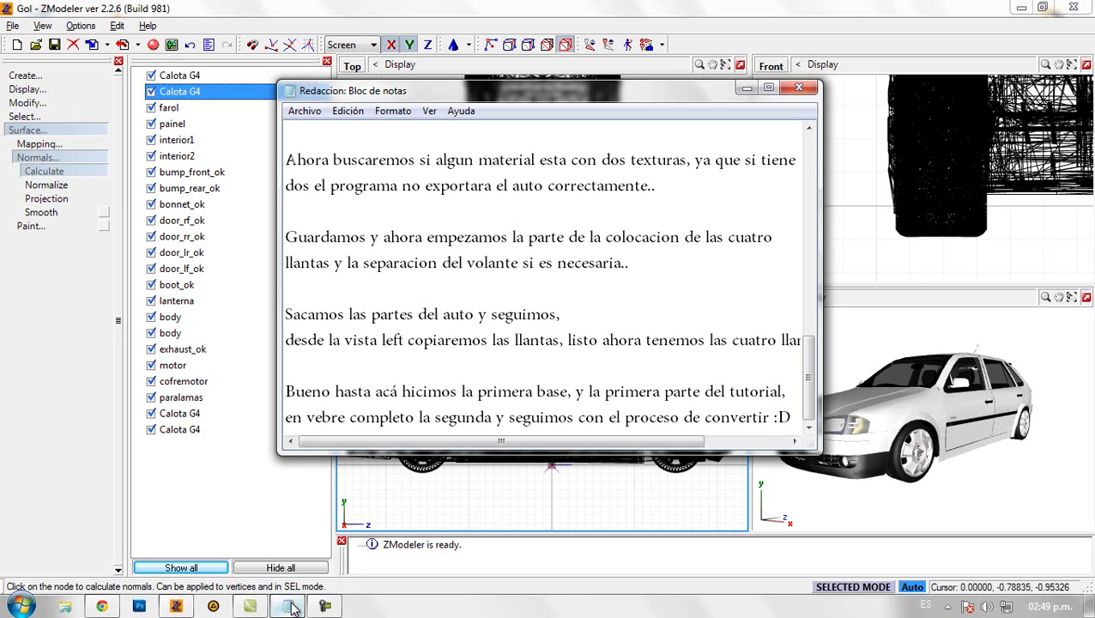
- Minimize the Notepad notes to return to ZModeler and inspect the car with its wheels in the 3D view
{"action": "left_click", "coordinate": [751, 89]}
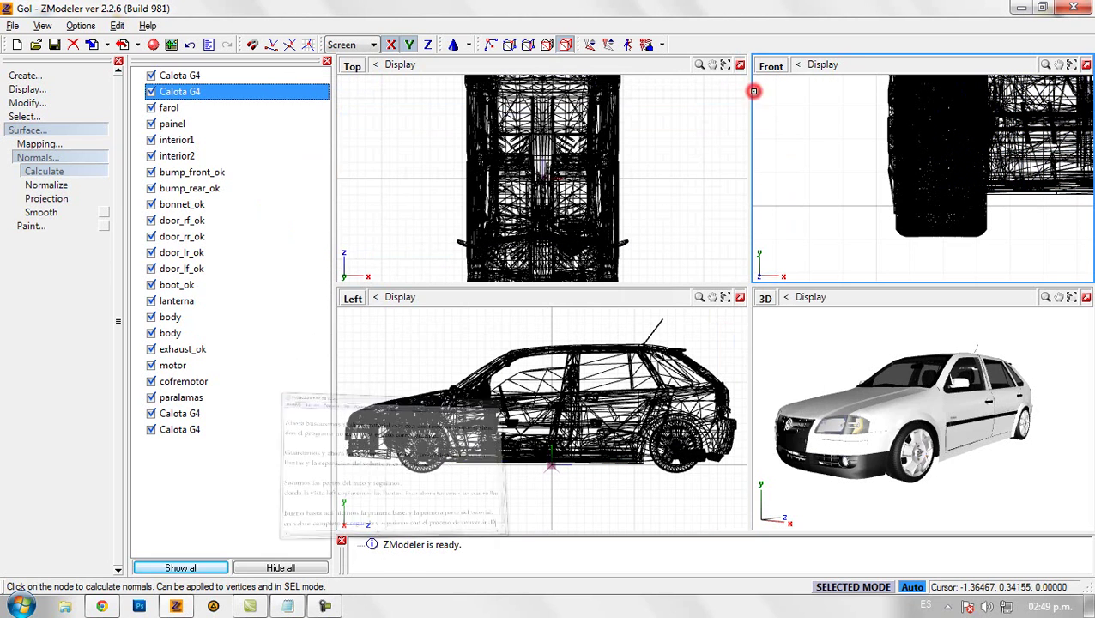
{"action": "left_click_drag", "start_coordinate": [870, 391], "coordinate": [890, 397]}
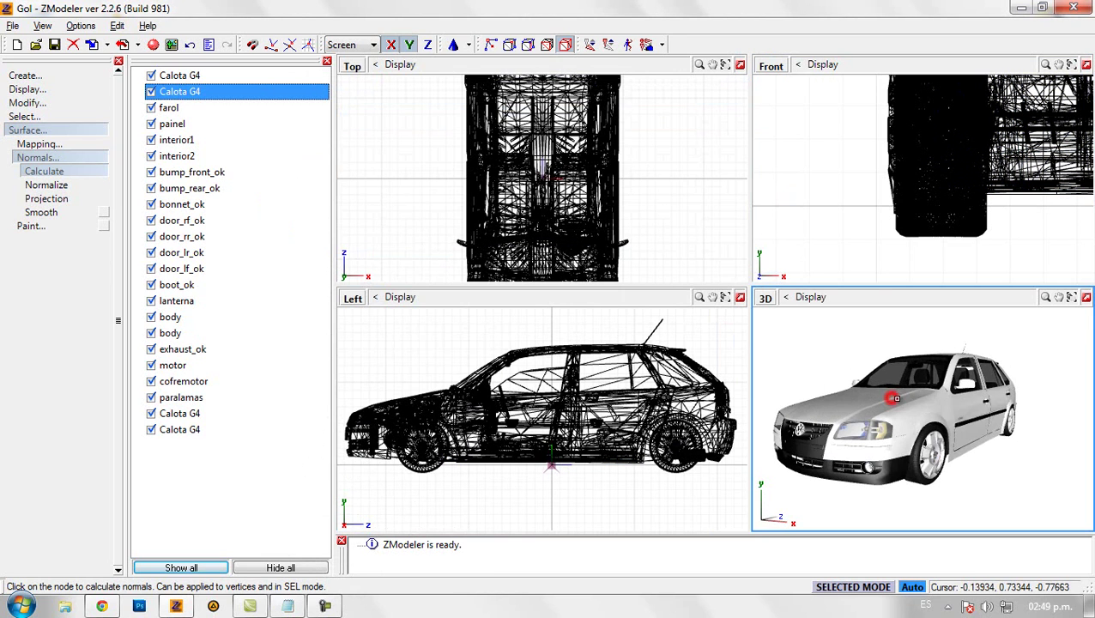
{"action": "left_click", "coordinate": [1074, 298]}
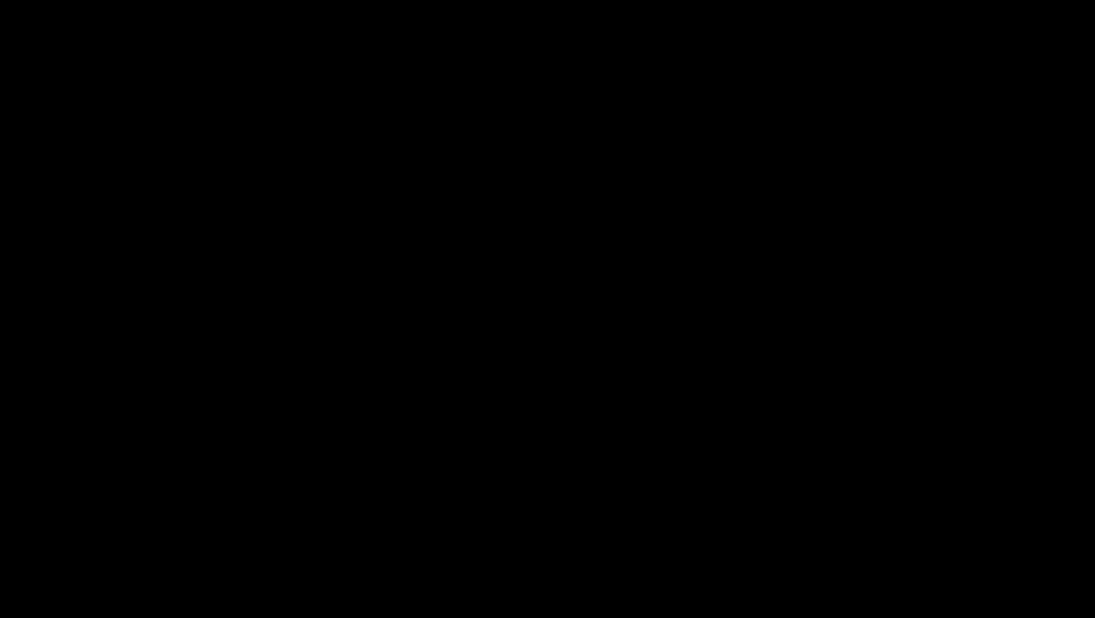